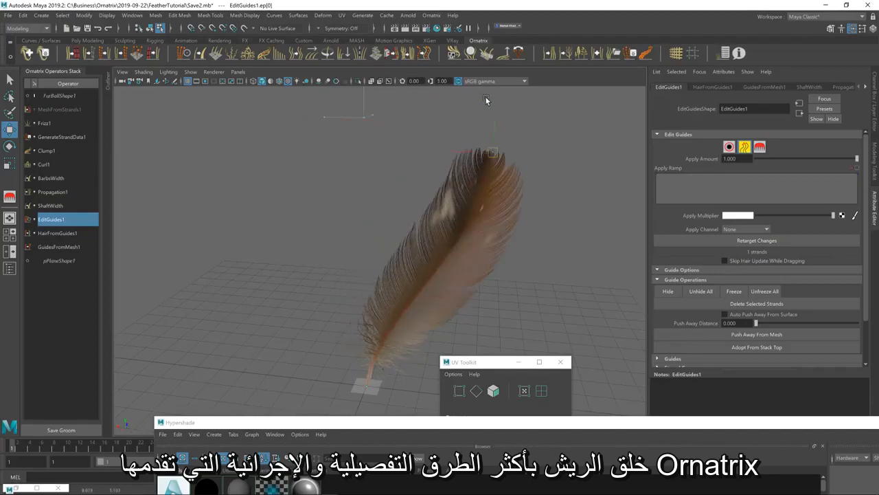
key("ctrl+z")
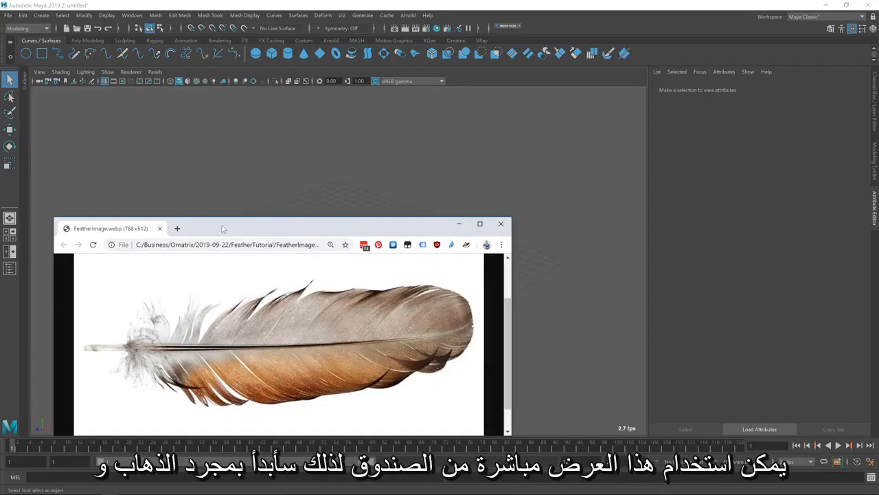
Create a polygon plane at the origin with its width and height subdivisions both set to 1
left_click_drag(221, 228, 594, 272)
left_click(453, 39)
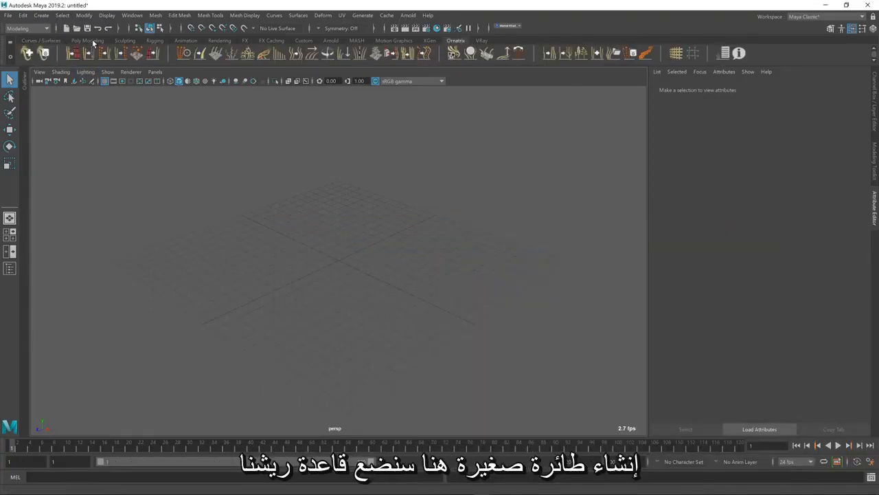
left_click(124, 41)
left_click(87, 40)
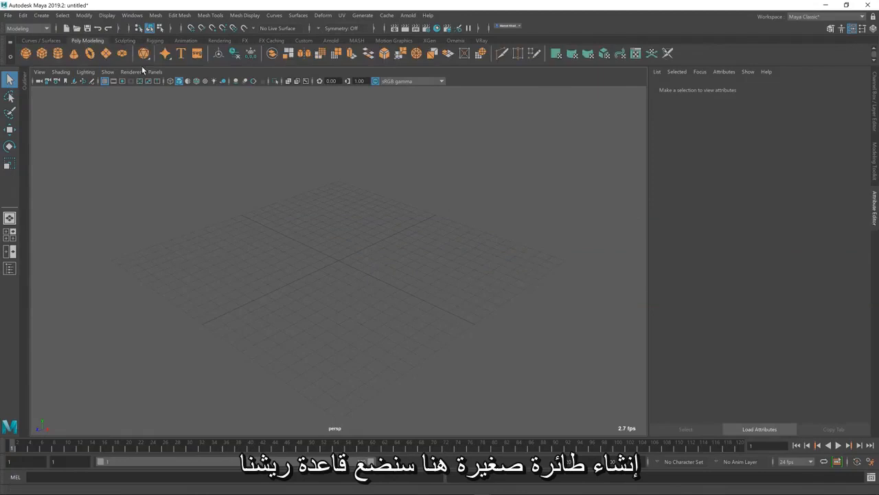
left_click(106, 53)
scroll(330, 249, "up", 5)
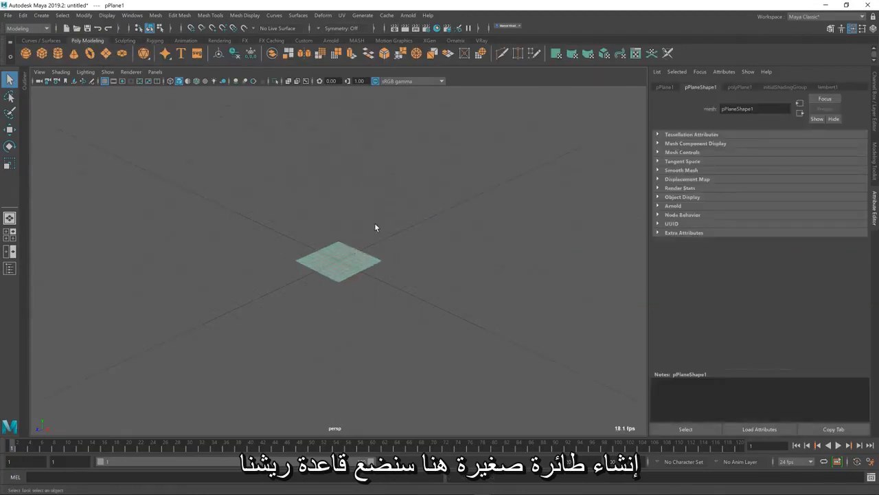
left_click(736, 87)
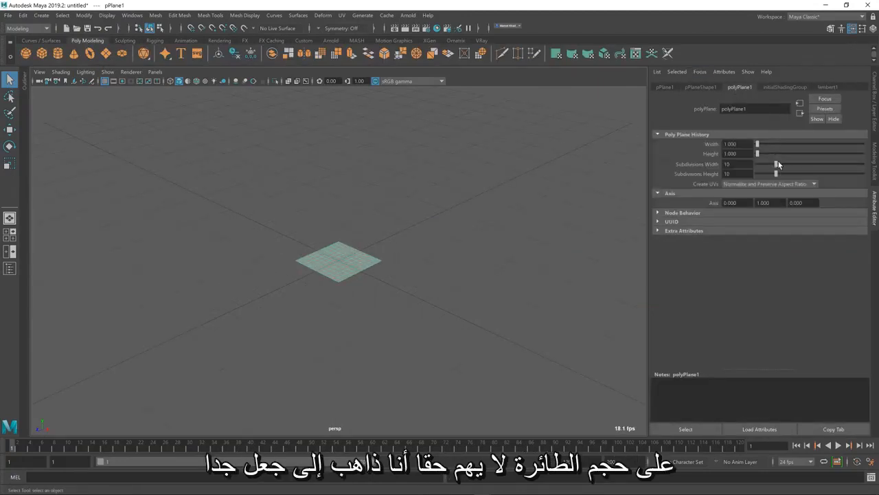
mouse_move(757, 174)
left_mouse_down()
mouse_move(776, 174)
mouse_move(758, 174)
left_mouse_up()
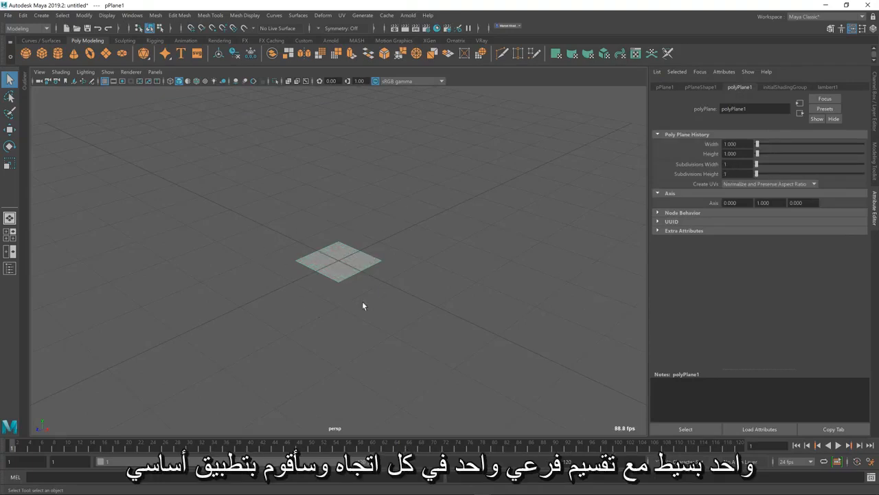
Add Ornatrix hair to the plane using the Fur Ball groom preset
middle_click_drag(385, 268, 373, 298, "alt")
left_click(461, 41)
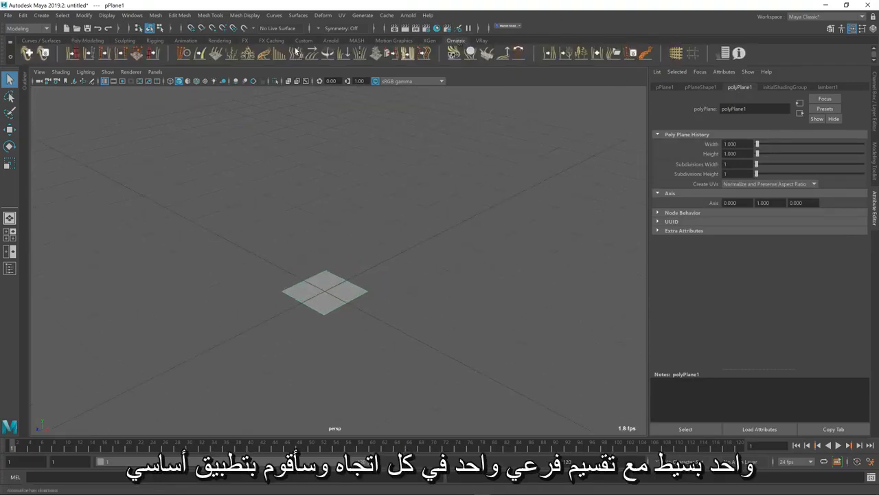
left_click(28, 55)
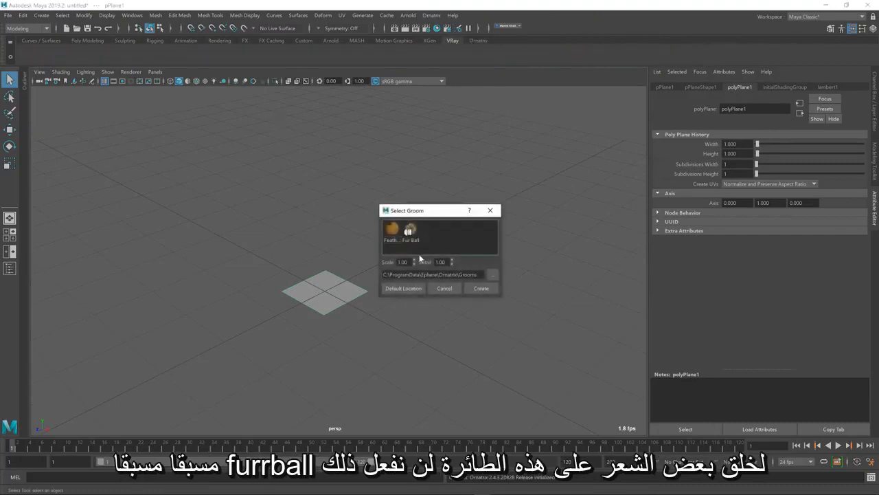
double_click(412, 231)
middle_click_drag(424, 244, 375, 341, "alt")
left_click_drag(376, 309, 372, 306, "alt")
scroll(371, 305, "down", 5)
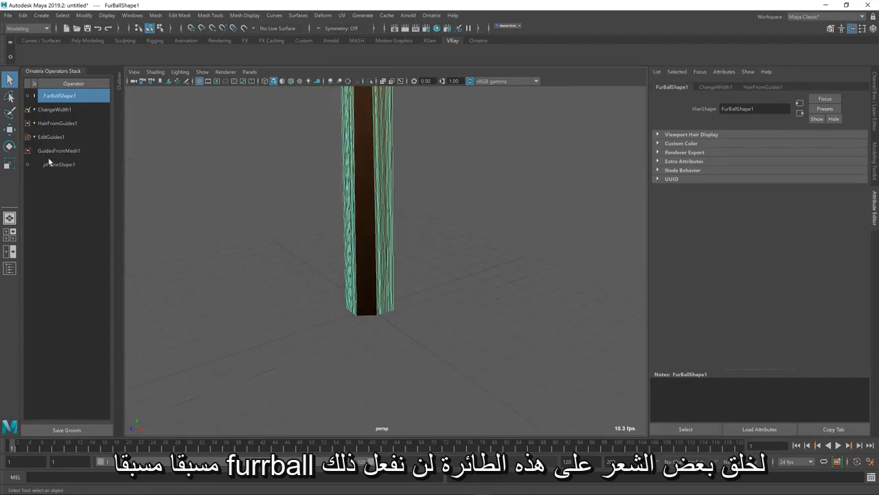
Delete the EditGuides operator and set the HairFromGuides distribution type to generate hairs directly from the guides
left_click(44, 137)
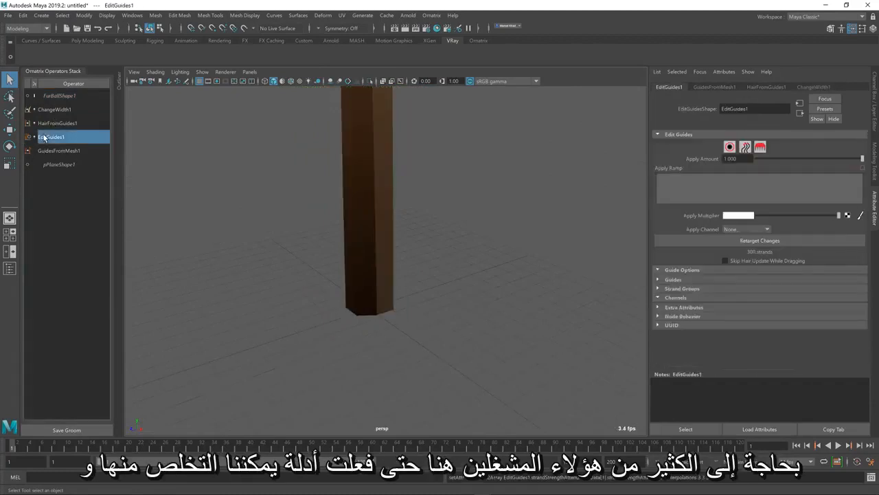
key("Delete")
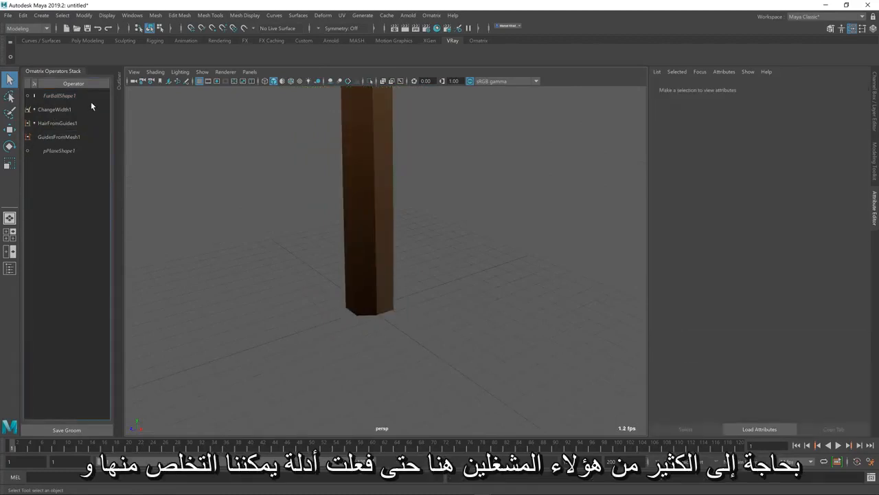
left_click(58, 122)
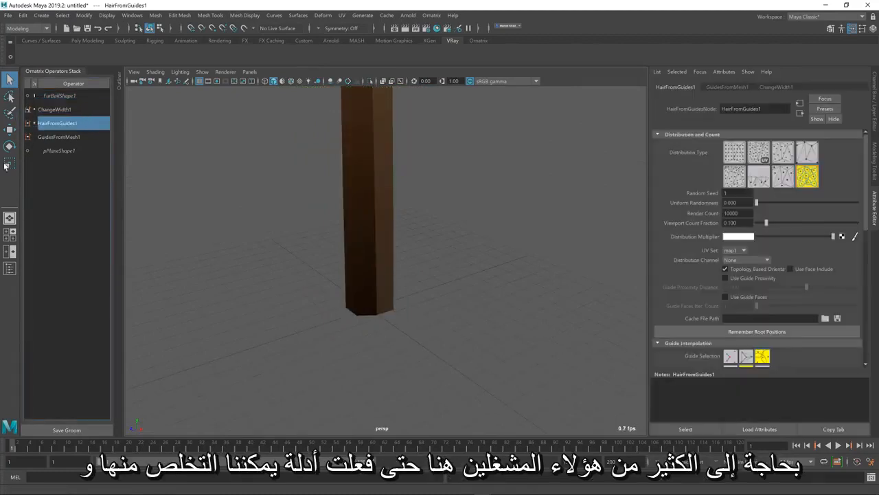
left_click(759, 177)
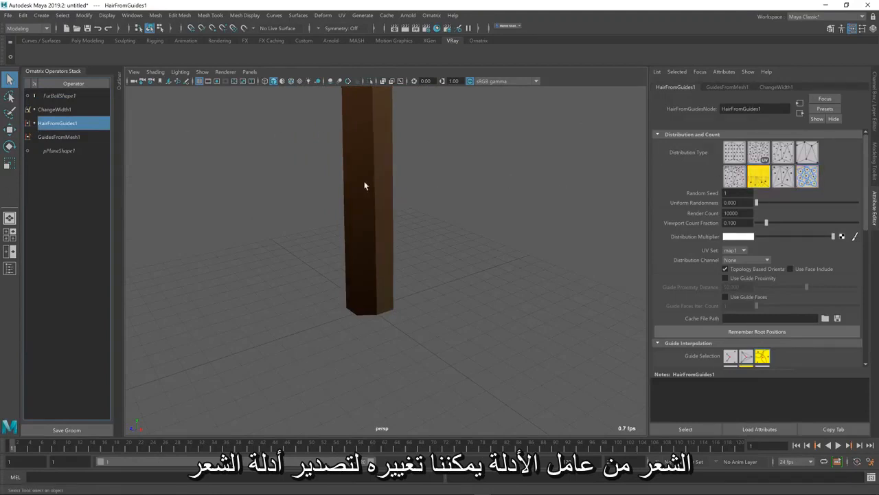
Set the GuidesFromMesh root distribution to Face Center so a single strand grows from the middle of the plane
left_click(85, 138)
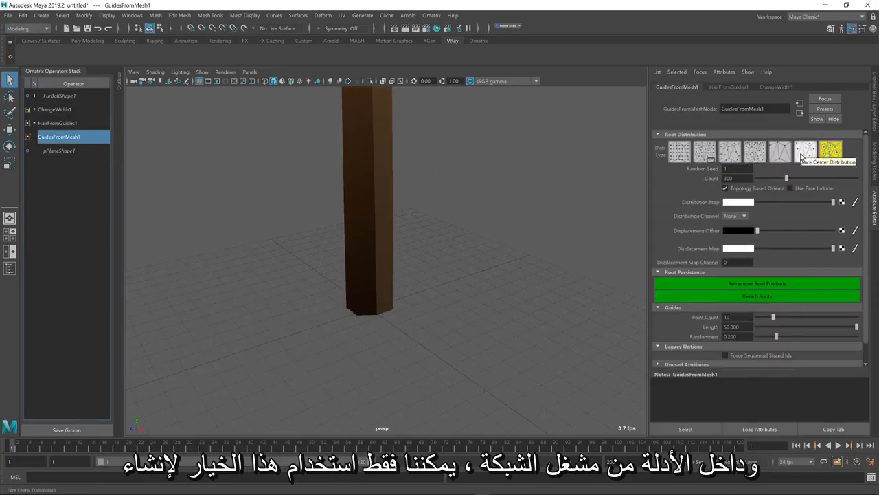
left_click(806, 154)
left_click_drag(420, 278, 351, 314, "alt")
left_click(360, 304)
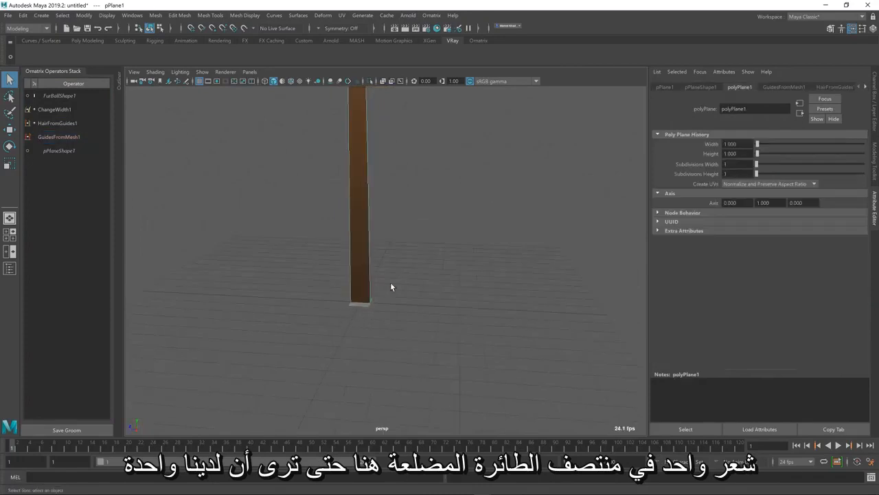
middle_click_drag(377, 259, 378, 301, "alt")
left_click_drag(378, 303, 406, 204, "alt")
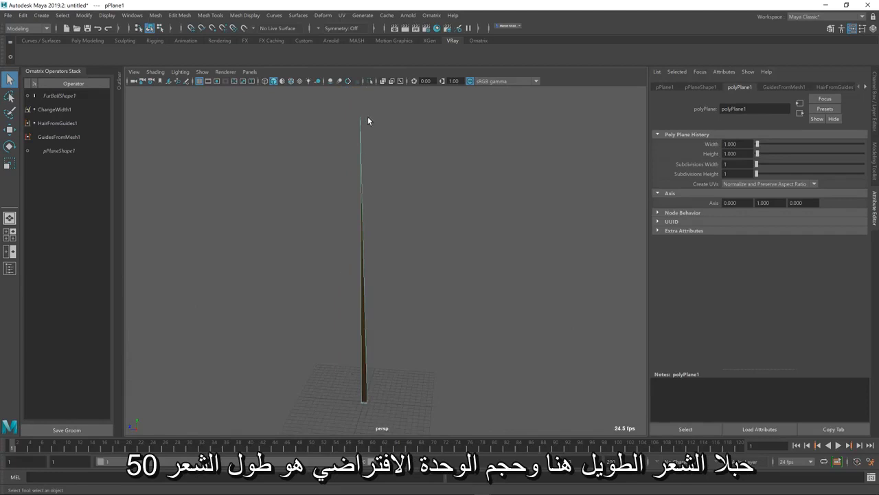
Set the guide length in the GuidesFromMesh operator to 10
left_click(69, 136)
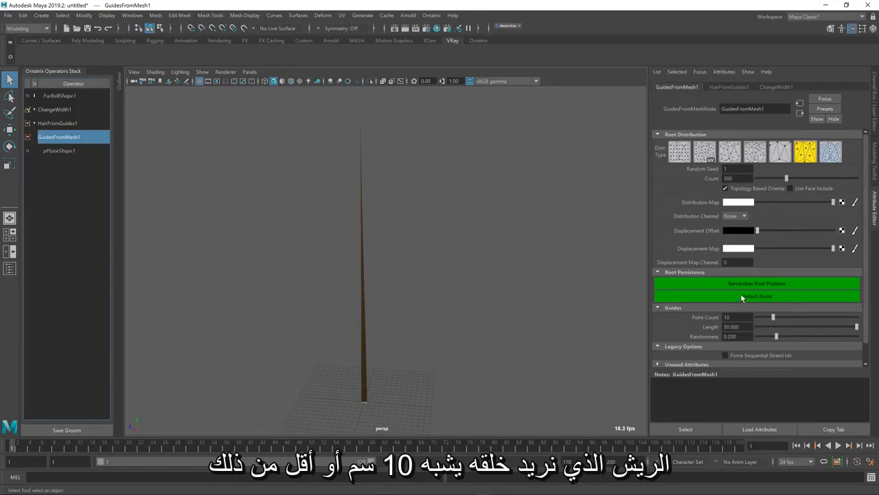
left_click_drag(728, 327, 614, 323)
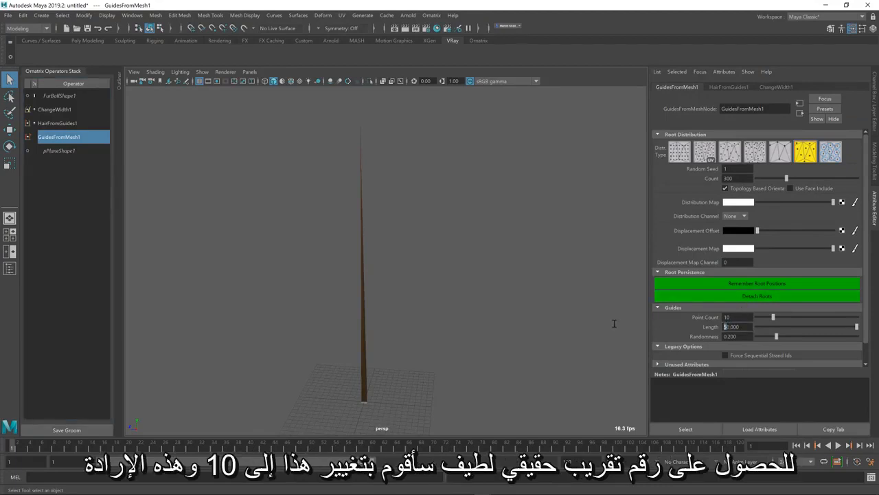
type("1")
key("Return")
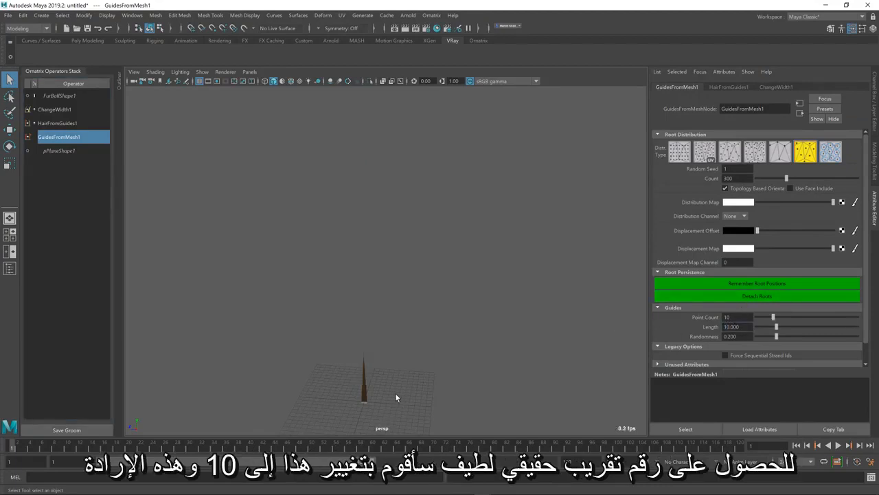
scroll(392, 343, "up", 6)
middle_click_drag(415, 371, 424, 251, "alt")
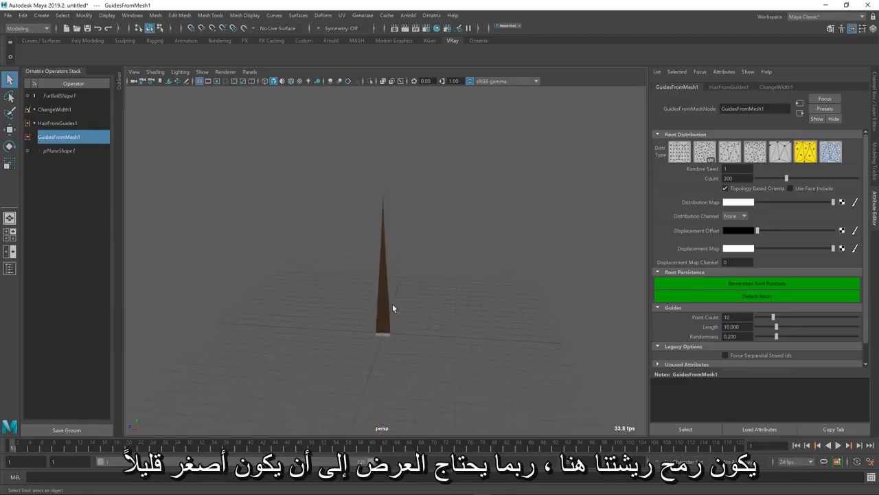
Thin the feather shaft by setting the ChangeWidth operator's width to 0.170
left_click_drag(392, 305, 370, 301, "alt")
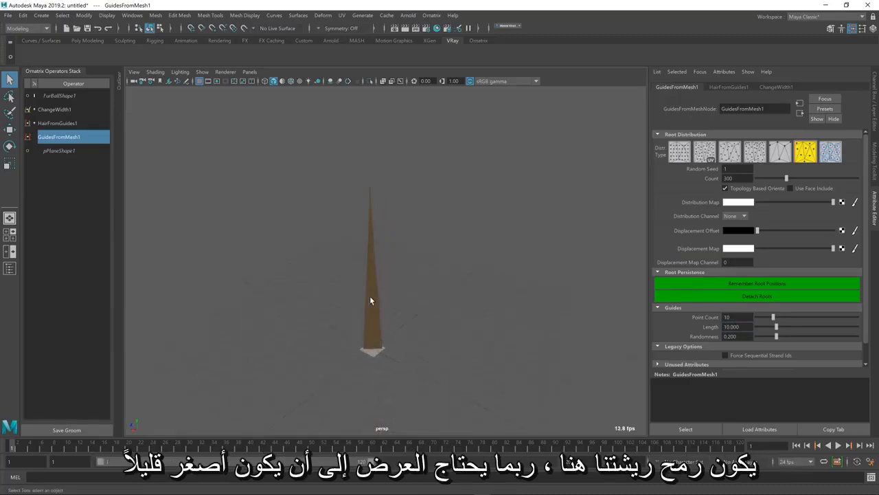
left_click(74, 109)
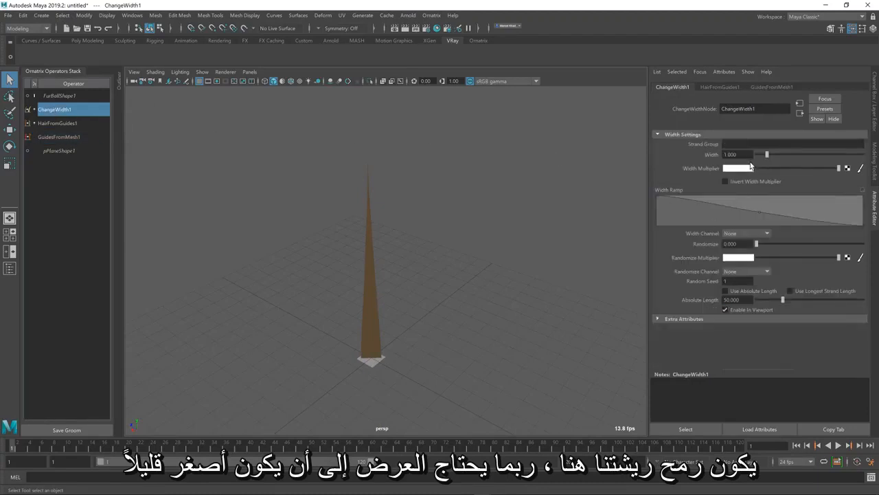
left_click_drag(767, 156, 758, 156)
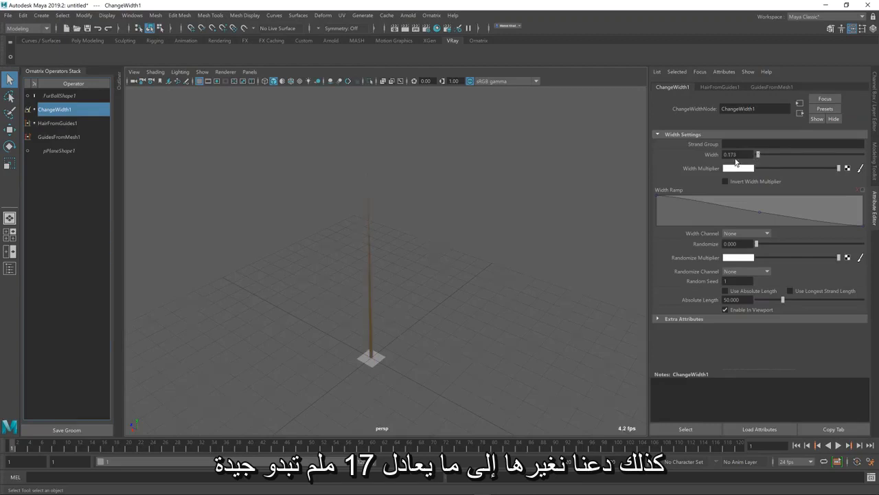
left_click(739, 155)
key("BackSpace")
key("Return")
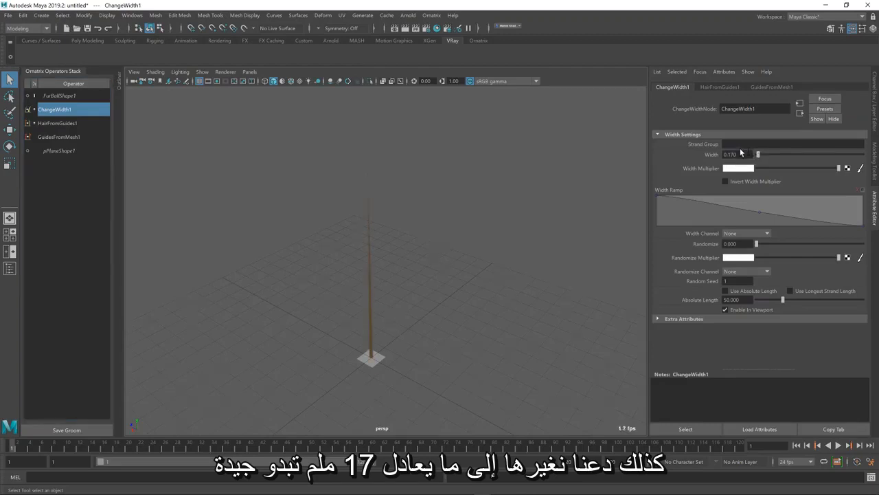
left_click_drag(365, 350, 378, 337, "alt")
left_click(351, 303)
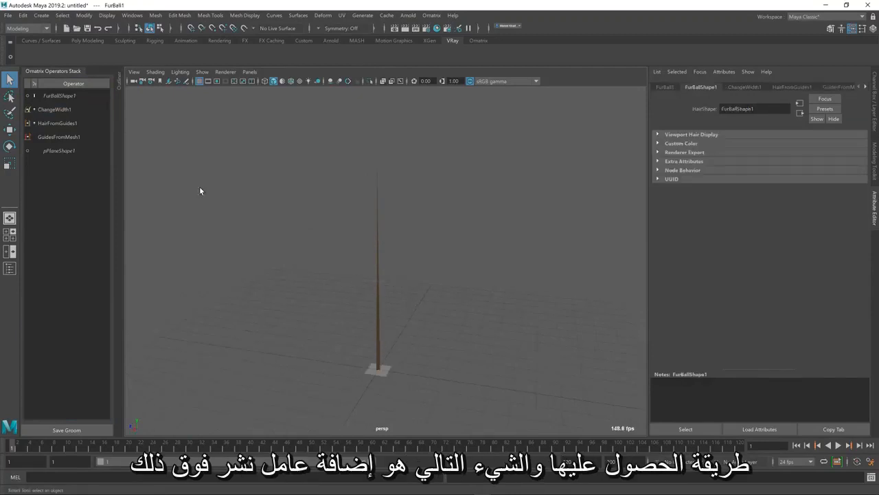
Add a strand propagation operator above ChangeWidth to grow side strands along the shaft
left_click(59, 112)
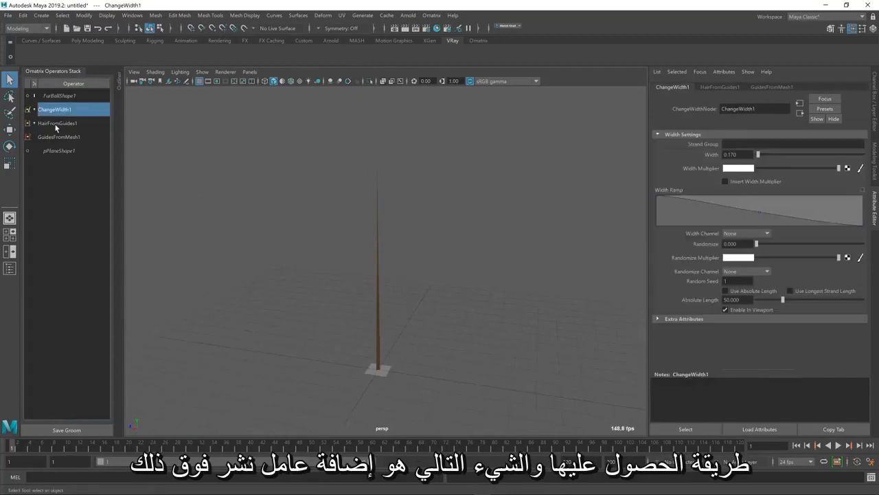
left_click(55, 124)
left_click(53, 113)
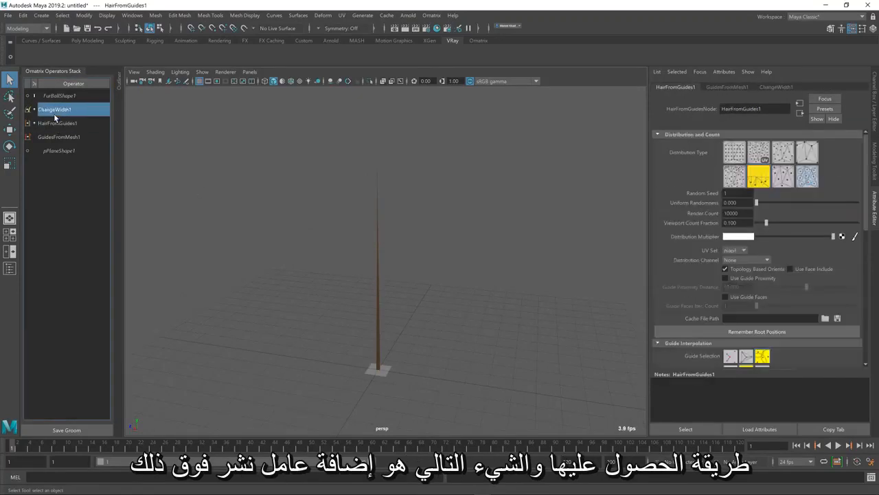
left_click(480, 40)
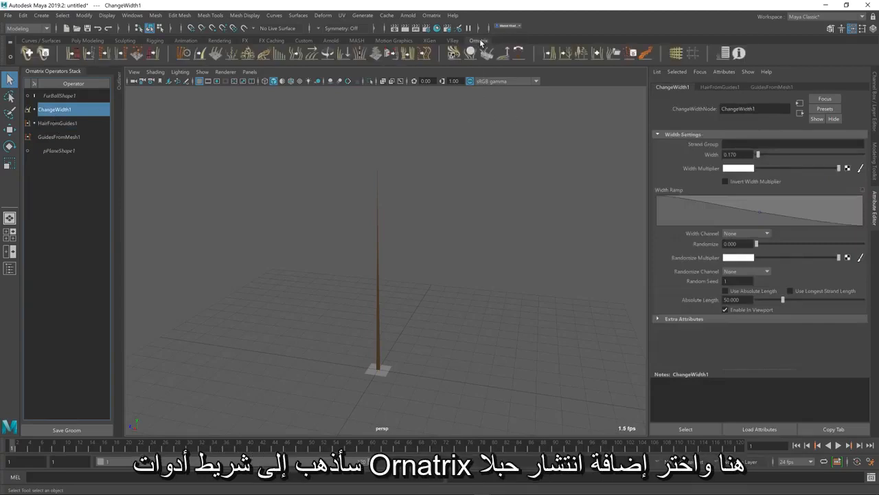
left_click(564, 60)
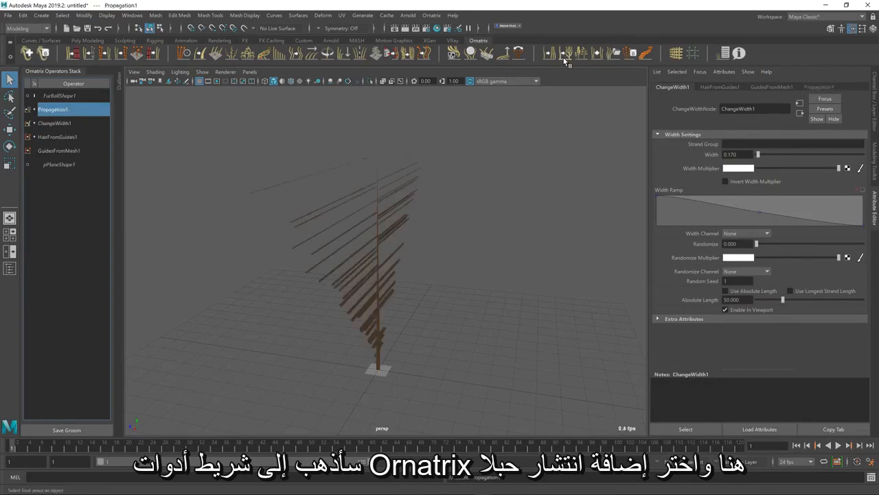
left_click_drag(432, 261, 384, 261, "alt")
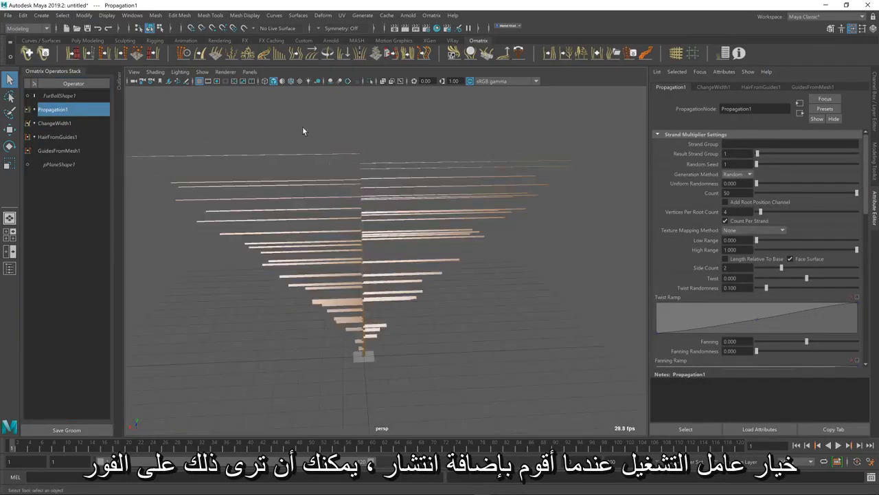
left_click_drag(303, 127, 404, 161)
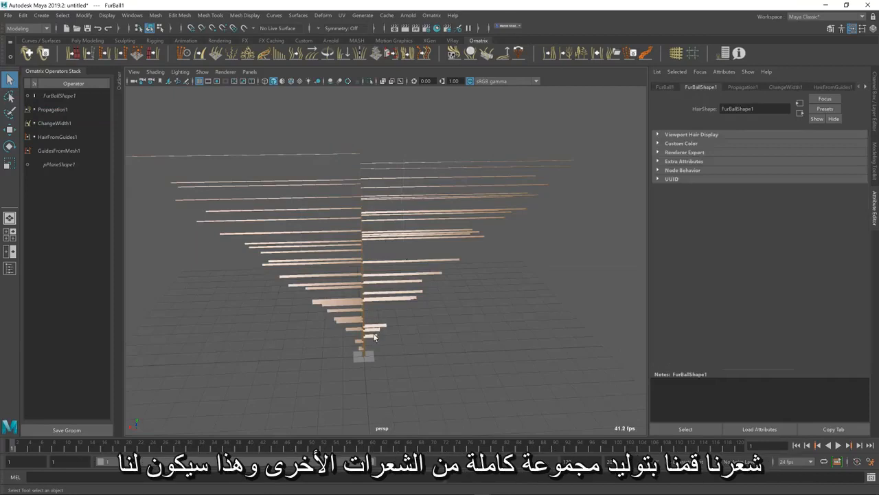
Review the Propagation operator's settings, then switch to the browser's feather reference image and compare its barb spacing with the generated strands
left_click(61, 111)
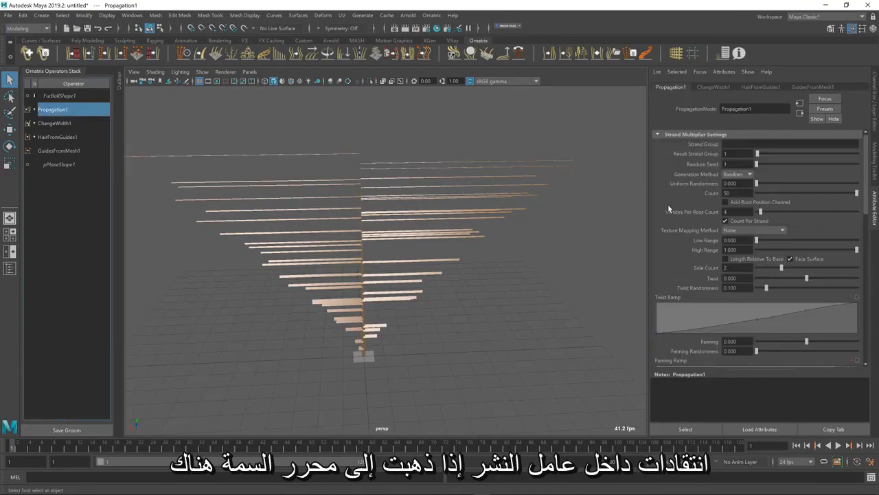
scroll(761, 210, "down", 10)
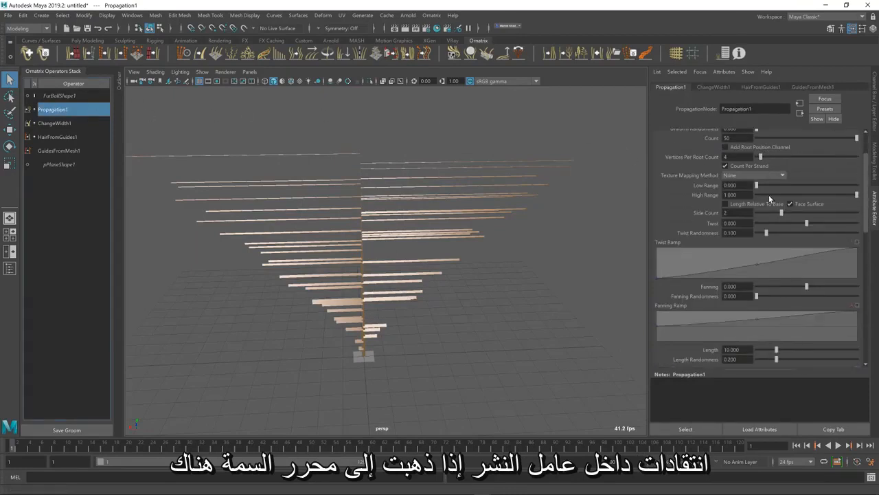
left_click_drag(866, 275, 868, 158)
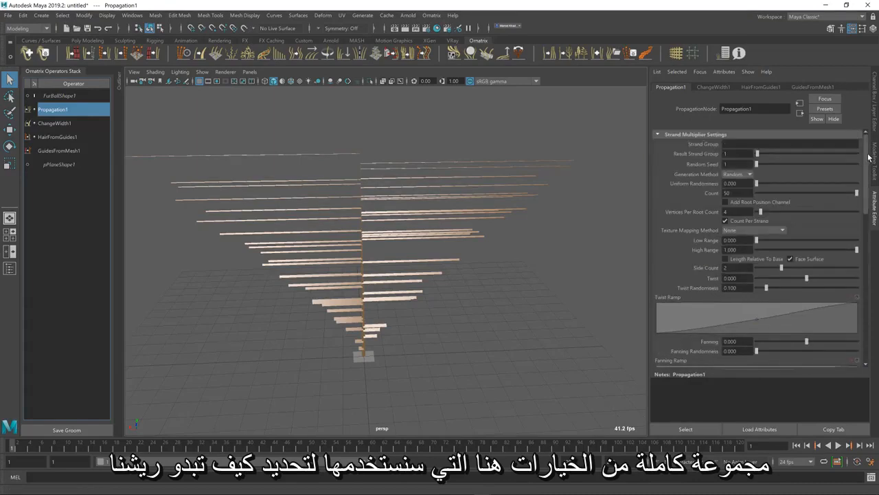
key("alt+Tab")
left_click_drag(675, 268, 573, 262)
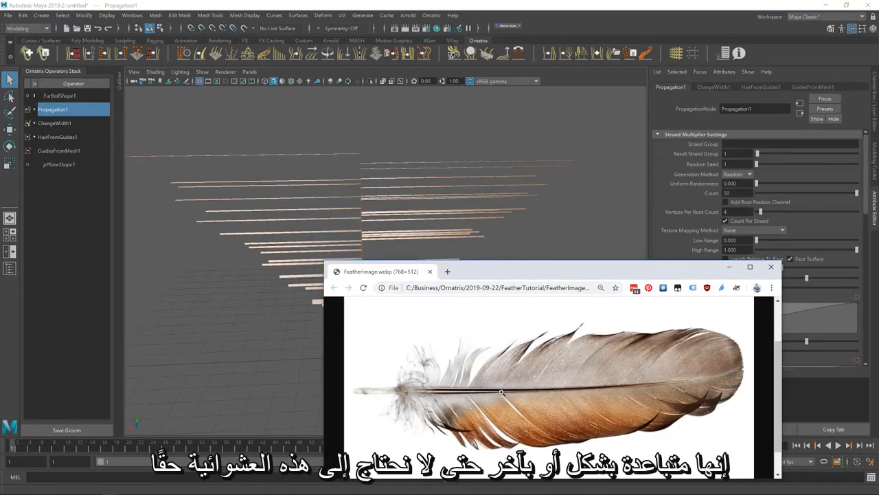
Return to Maya and space the Propagation barbs evenly by setting Generation Method to Uniform and Count to 200
left_click(481, 8)
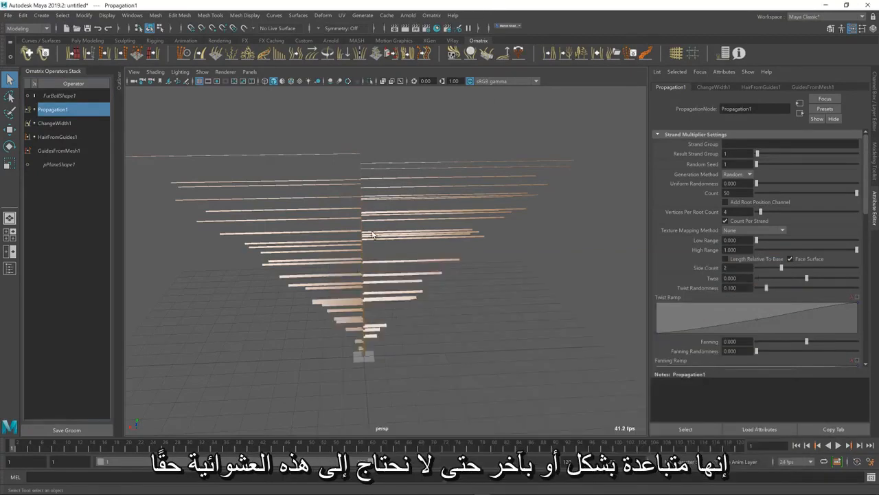
left_click(734, 175)
left_click(738, 184)
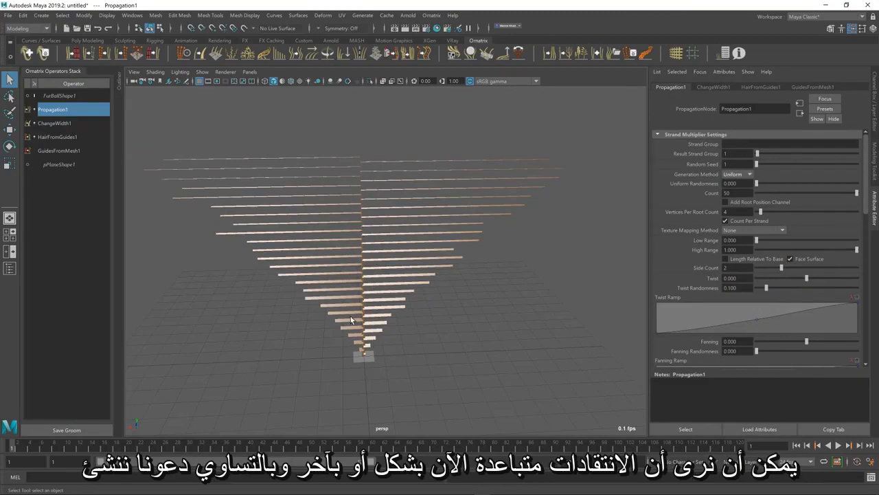
double_click(730, 193)
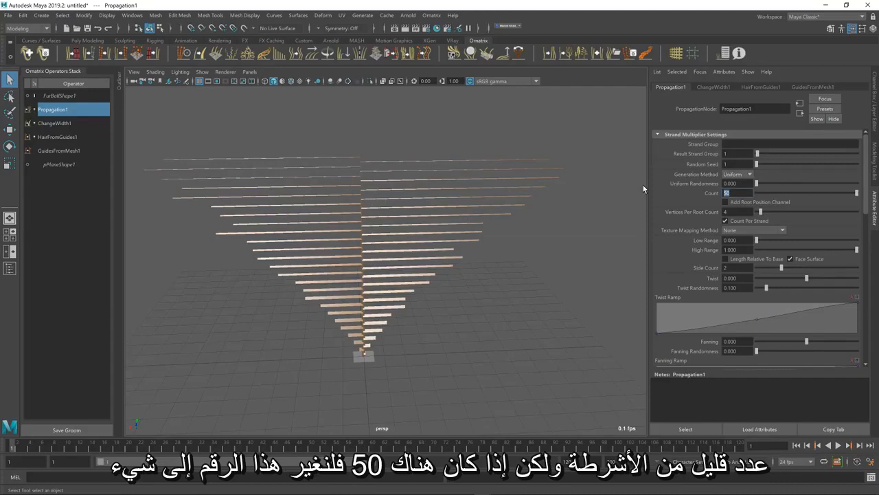
type("200")
key("Return")
left_click_drag(474, 275, 470, 271, "alt")
Check the bare shaft base in the browser's reference image, then in Maya raise Propagation's Low Range to 0.112
key("alt+Tab")
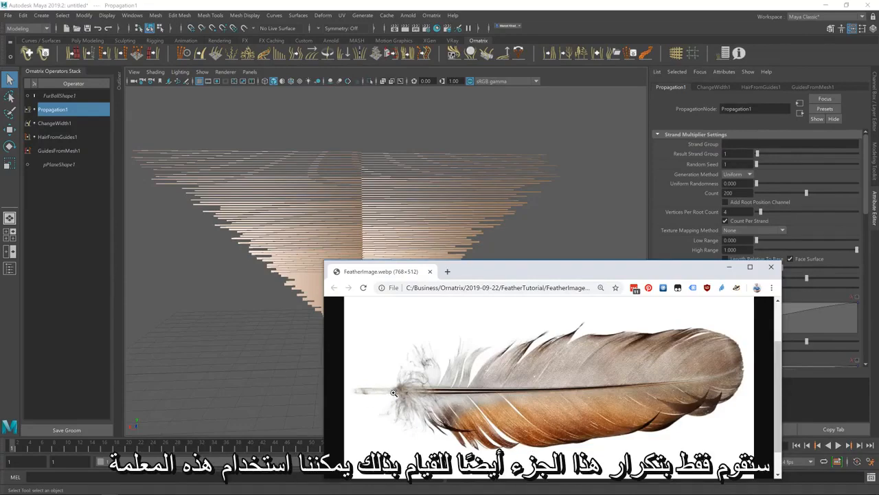
left_click(420, 9)
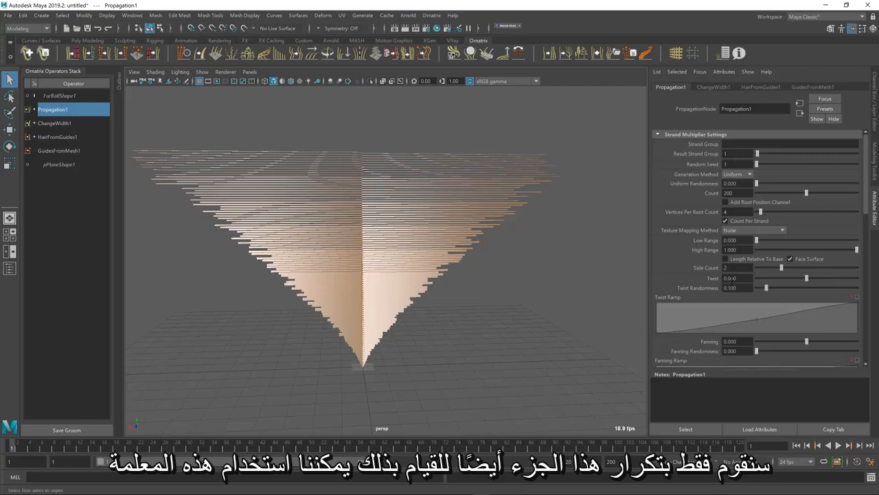
left_click_drag(756, 240, 767, 242)
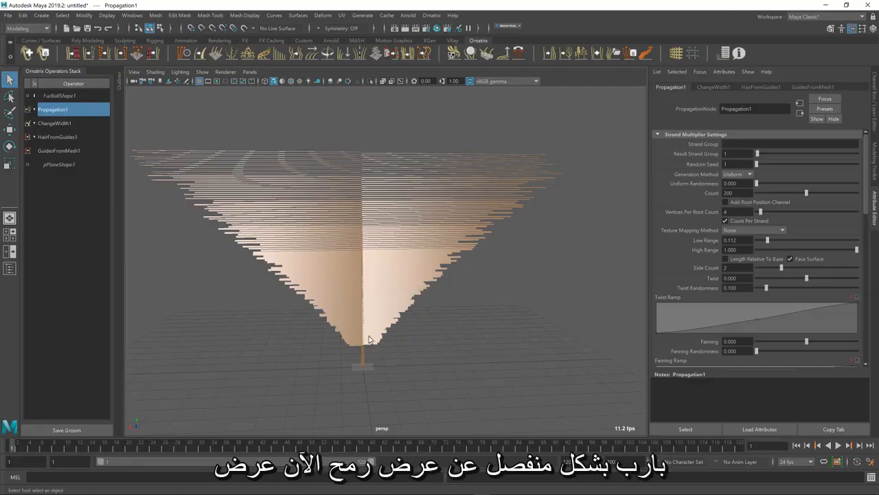
Assign the propagated barbs to their own strand group by setting Result Strand Group to 2
left_click_drag(386, 321, 388, 321, "alt")
scroll(392, 240, "up", 2)
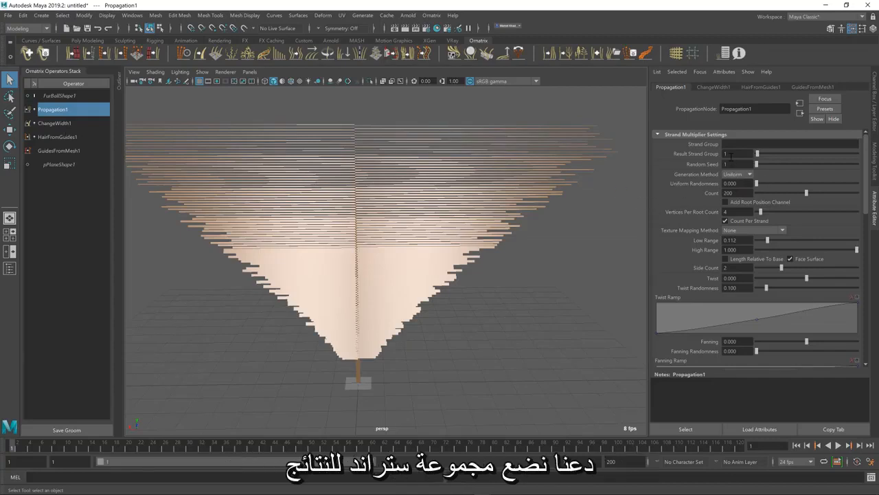
left_click(732, 154)
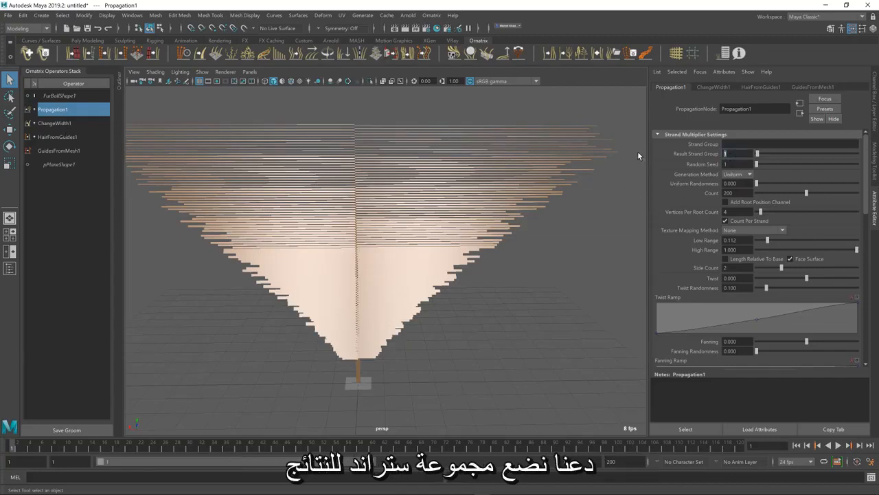
type("2")
left_click(735, 165)
Add a second width operator above Propagation and restrict it to strand group 2
left_click(199, 53)
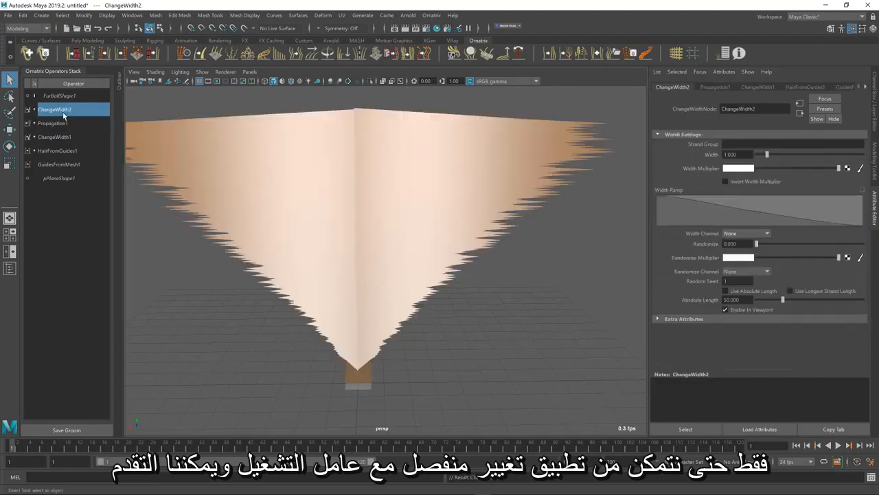
left_click(736, 145)
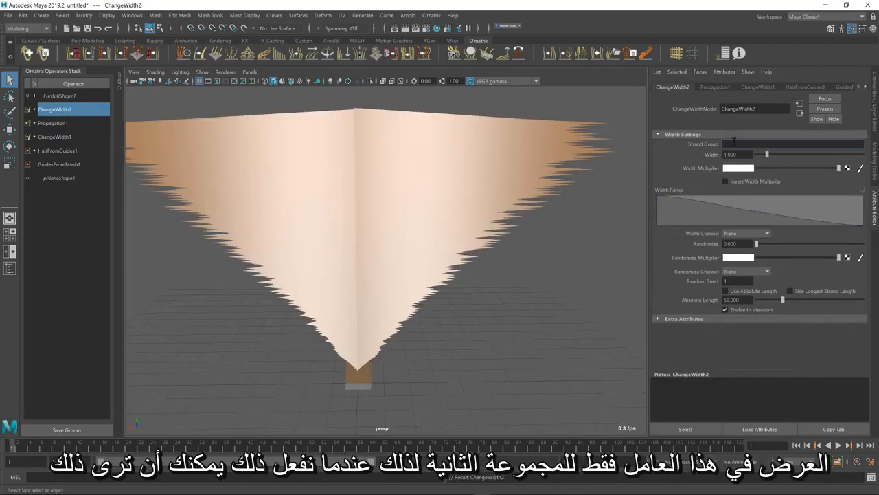
type("2")
key("Return")
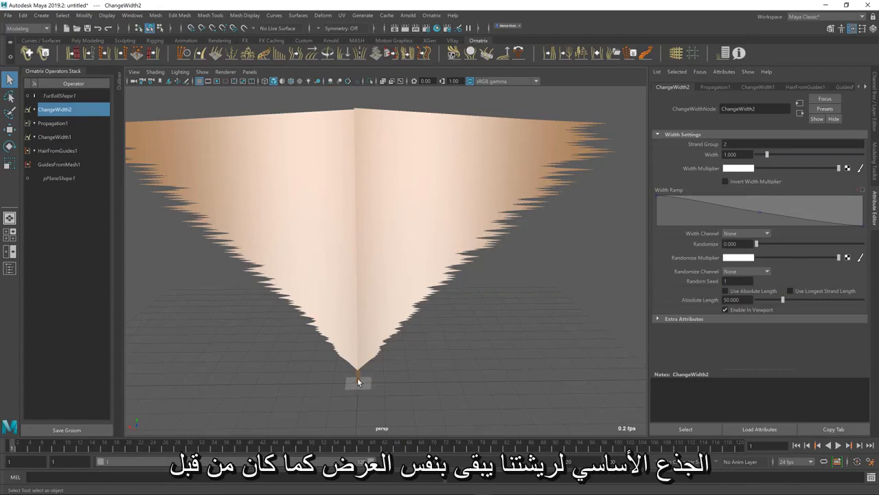
Thin the barbs by setting the new ChangeWidth operator's width to 0.05
mouse_move(767, 154)
left_mouse_down()
mouse_move(776, 162)
mouse_move(757, 169)
left_mouse_up()
double_click(747, 155)
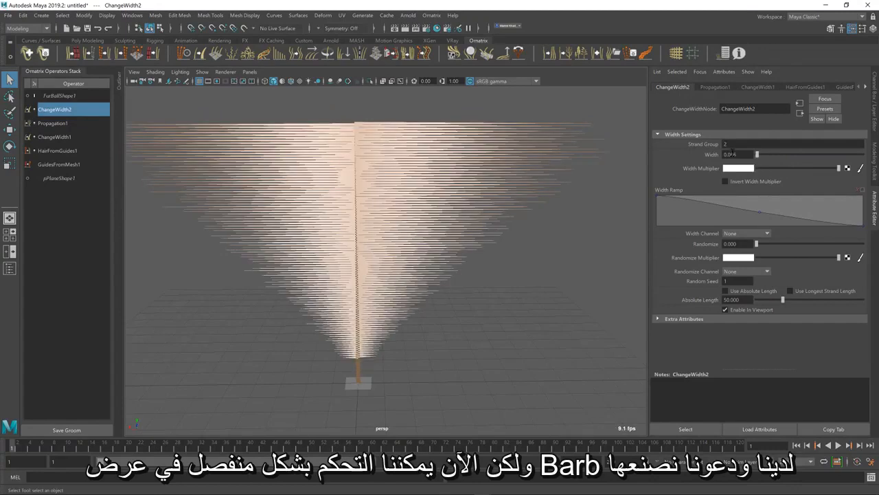
type("0.05")
key("Return")
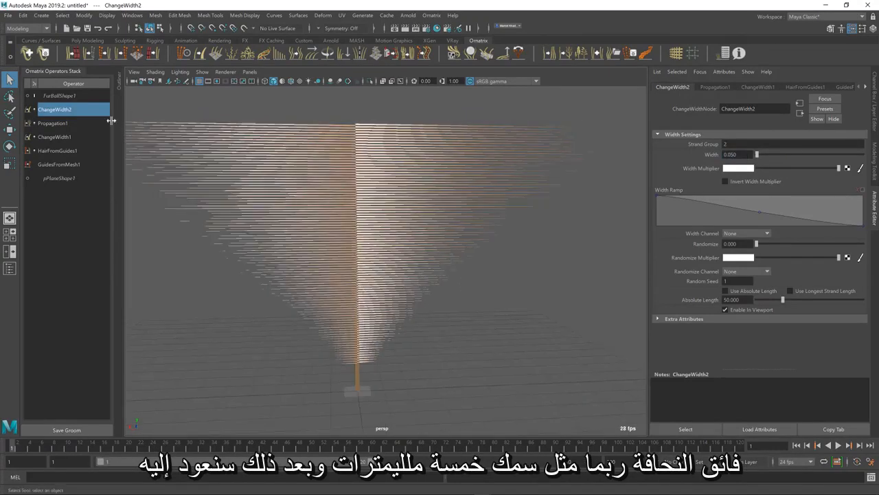
Check the feather's width in the browser reference, then in Maya set Propagation's Length to 7.973 and Length Randomness to 0.289
left_click(67, 124)
left_click_drag(479, 288, 477, 290, "alt")
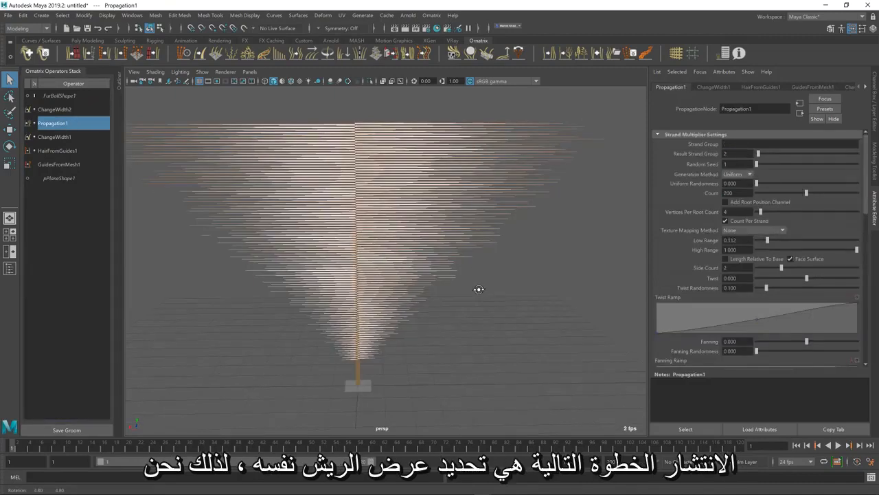
key("alt+Tab")
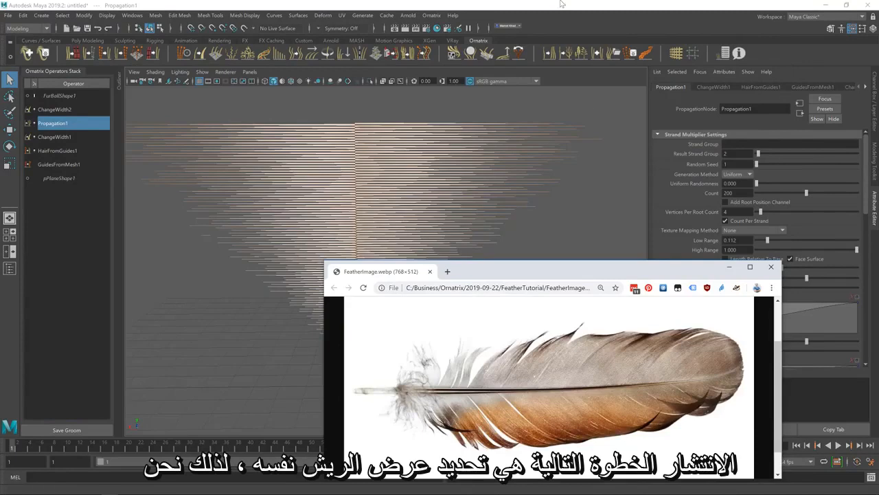
key("alt+Tab")
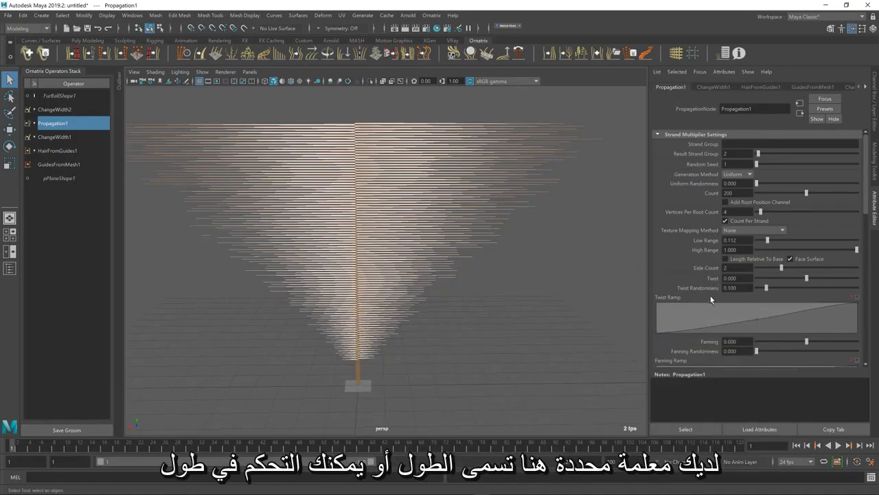
scroll(694, 273, "down", 2)
scroll(693, 271, "down", 2)
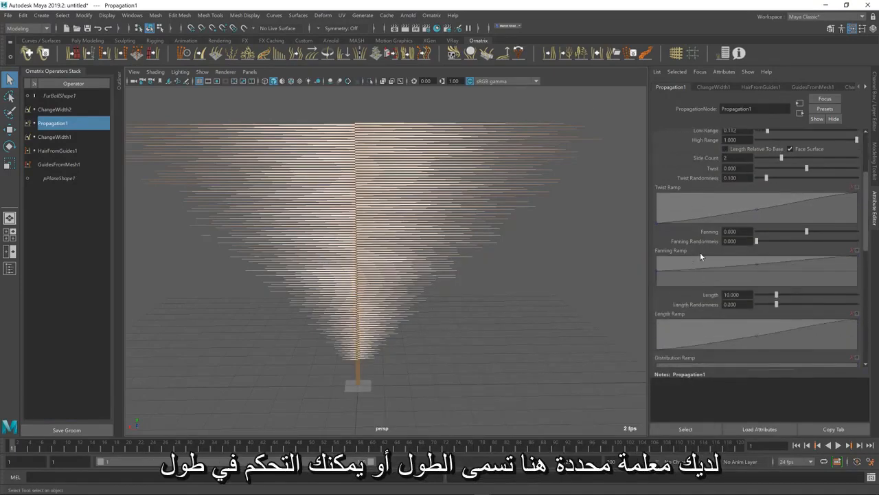
scroll(700, 252, "down", 2)
left_click_drag(775, 254, 787, 268)
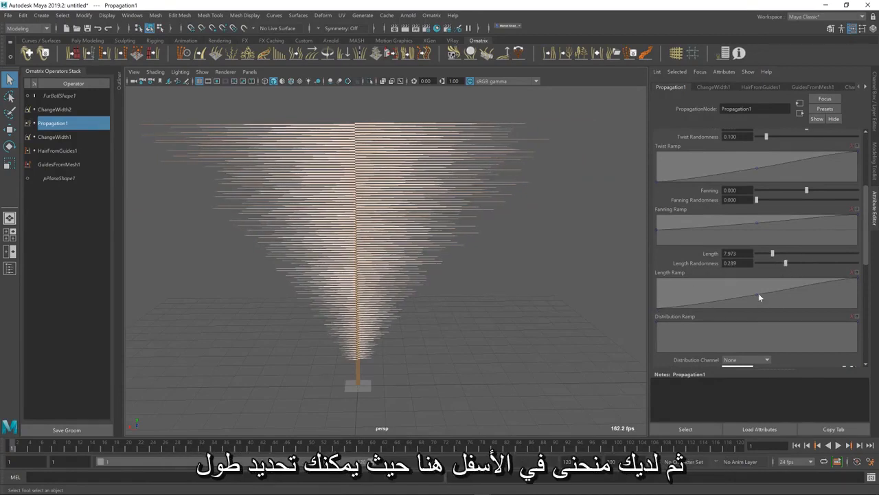
Shape the Length Ramp into an oval barb outline, shorter at base and tip, with Length 7.745 and Length Randomness 0.071
left_click_drag(757, 295, 751, 288)
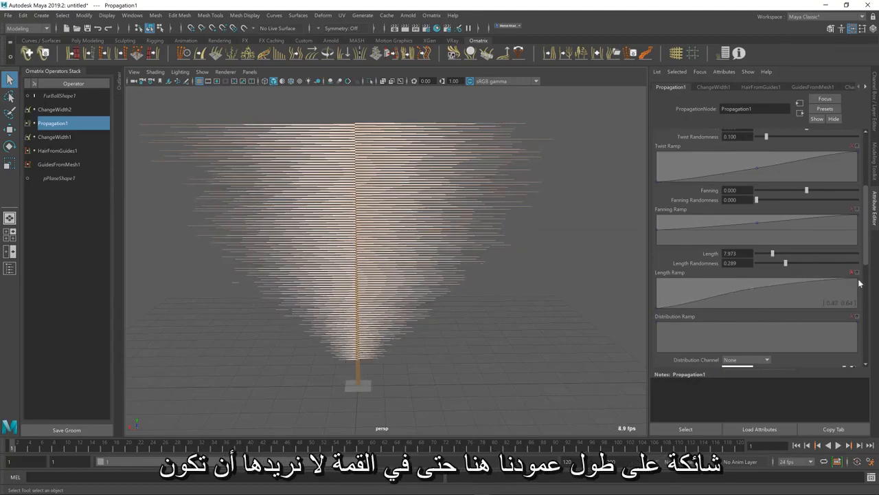
left_click_drag(857, 281, 859, 305)
left_click_drag(751, 287, 822, 297)
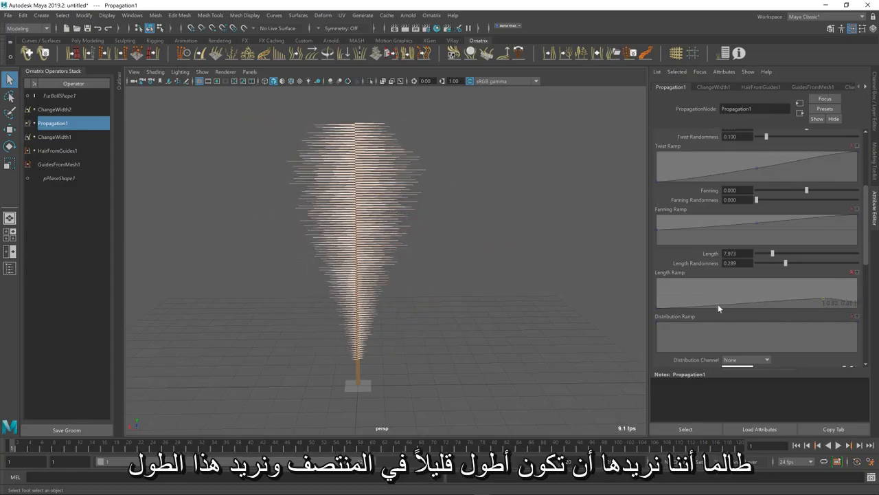
mouse_move(717, 305)
left_mouse_down()
mouse_move(688, 299)
mouse_move(701, 302)
left_mouse_up()
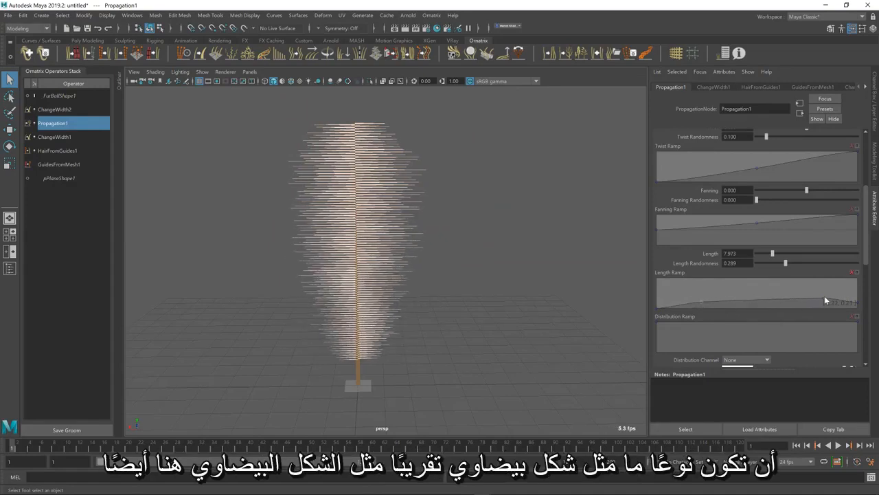
left_click_drag(824, 297, 829, 299)
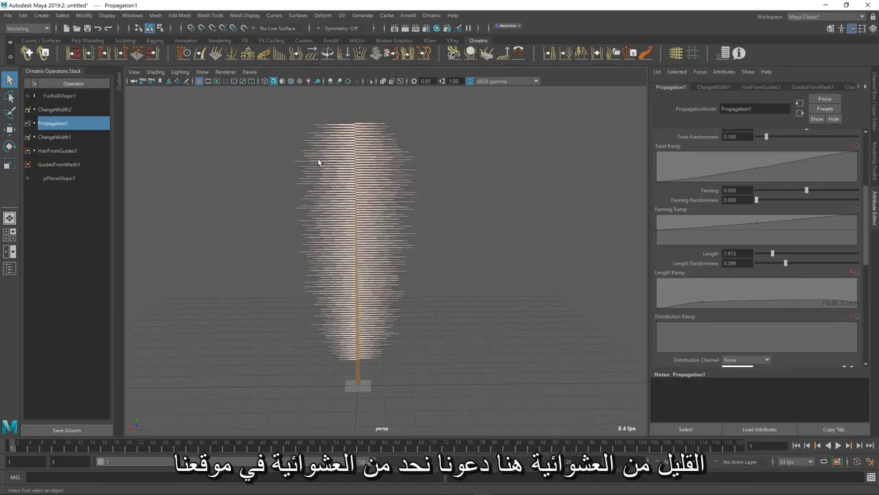
mouse_move(786, 263)
left_mouse_down()
mouse_move(763, 263)
mouse_move(772, 255)
left_mouse_up()
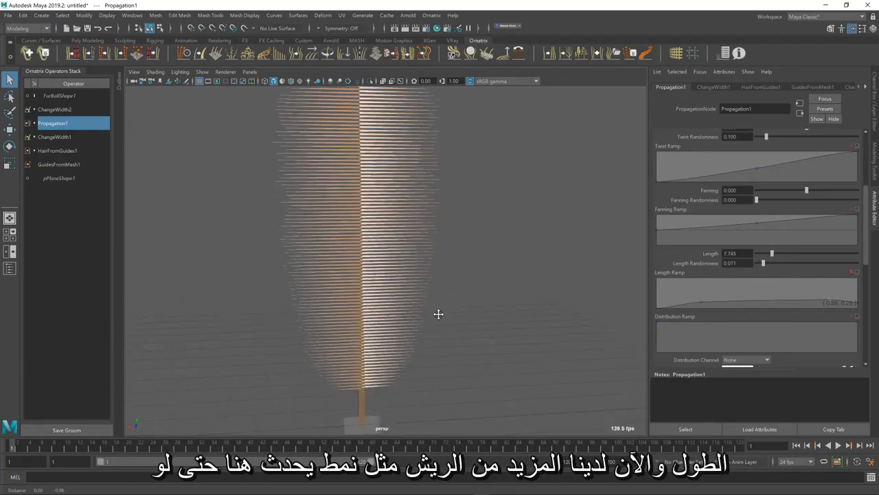
Check the barb angle in the browser's reference image, then in Maya slant the barbs by setting Fanning to -0.608
key("alt+Tab")
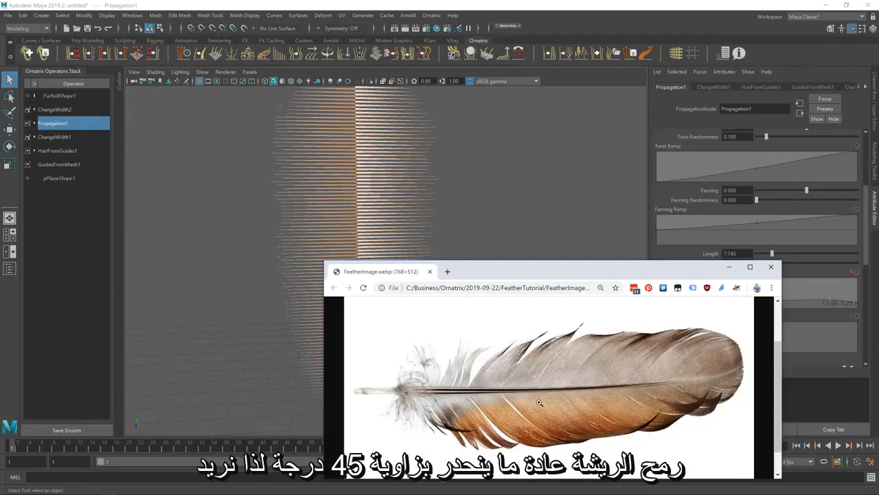
left_click(404, 3)
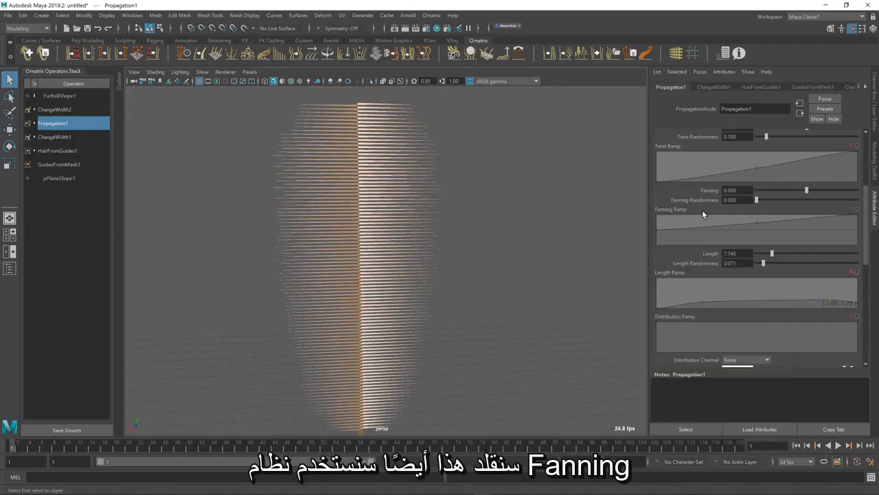
scroll(702, 209, "up", 3)
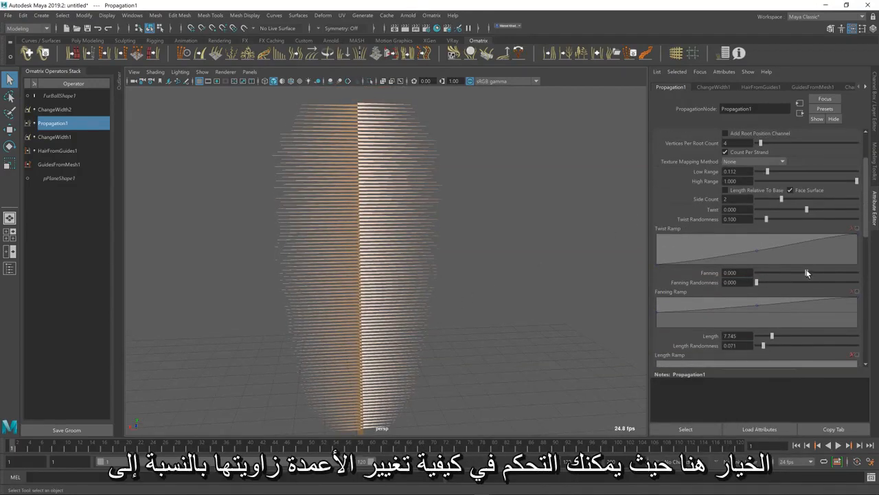
left_click_drag(807, 273, 776, 282)
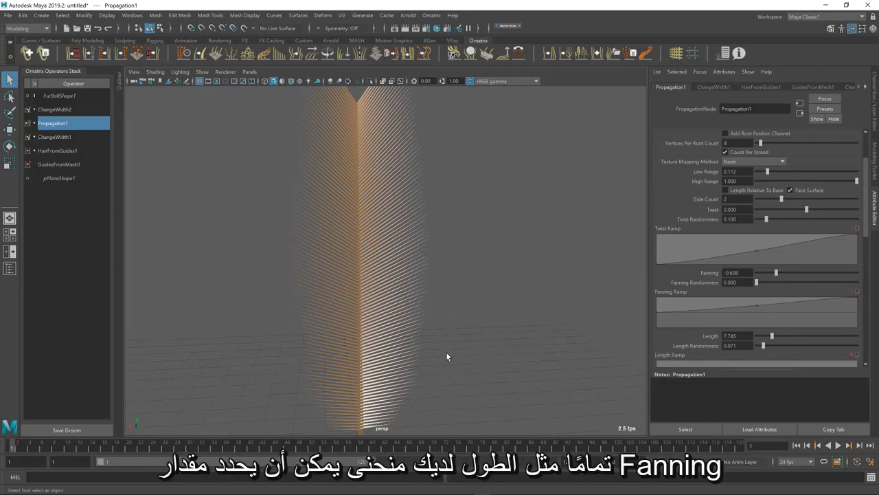
Even out the barb angle along the shaft by adjusting the Fanning Ramp's middle point and raising its start point to 0.21
left_click_drag(446, 352, 451, 345, "alt")
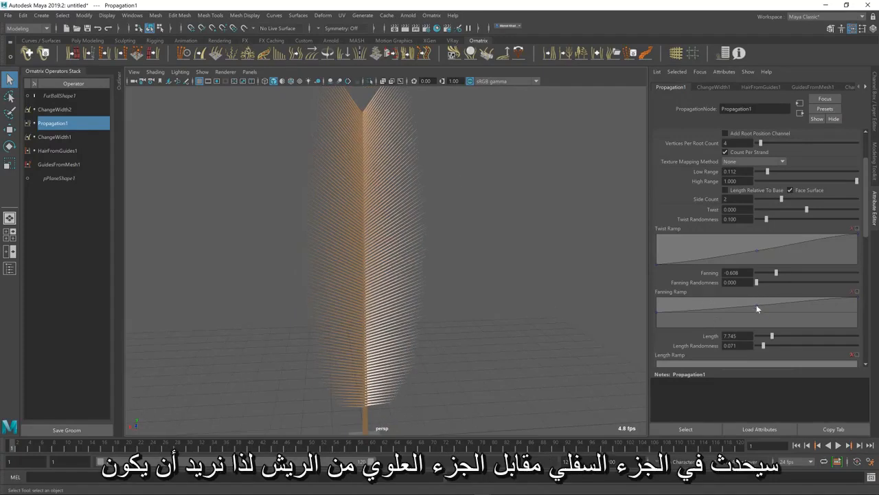
mouse_move(756, 306)
left_mouse_down()
mouse_move(736, 301)
mouse_move(747, 308)
left_mouse_up()
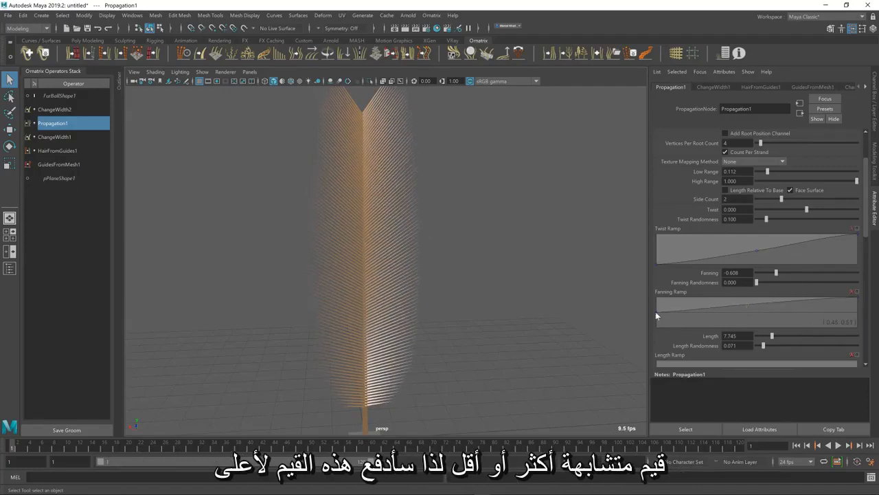
left_click_drag(655, 312, 649, 308)
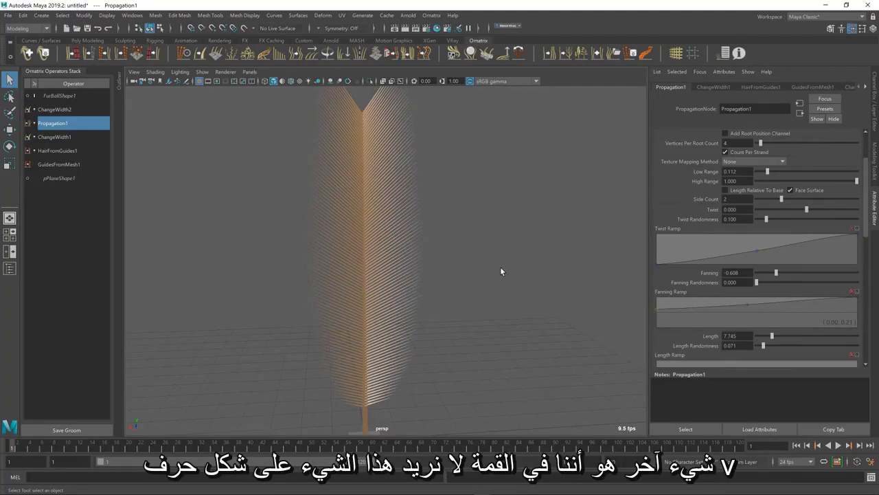
left_click_drag(500, 270, 446, 224, "alt")
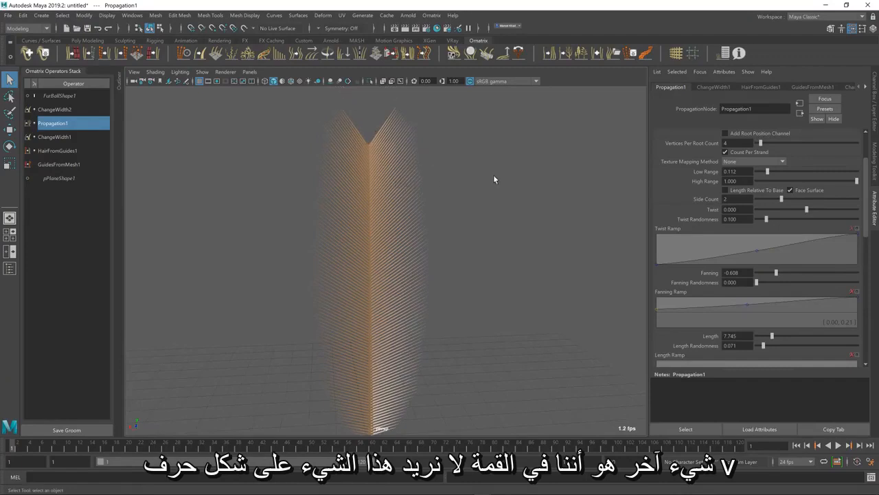
Check the feather tip in the browser's reference image, then in Maya set Propagation's Fanning to -0.640
key("alt+Tab")
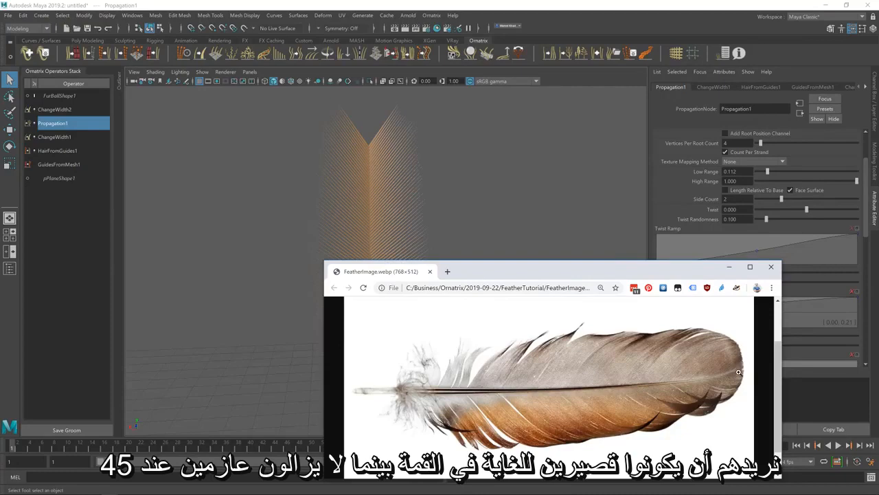
left_click(412, 9)
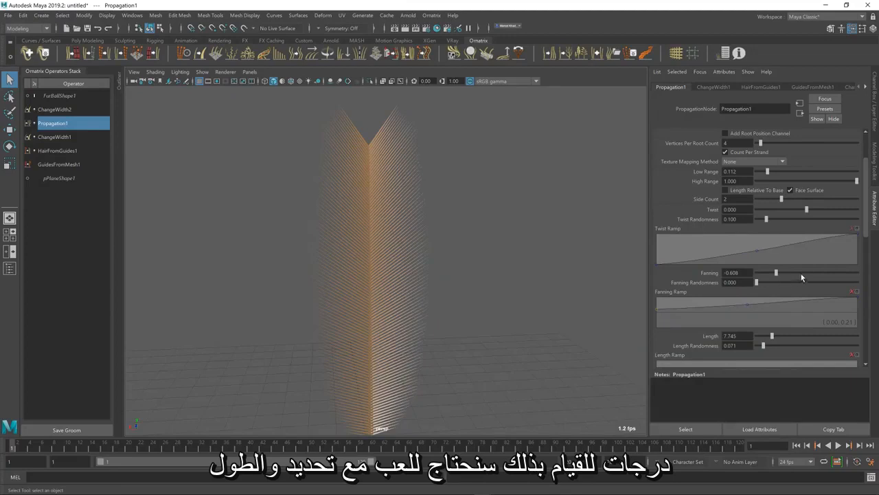
left_click_drag(777, 274, 774, 274)
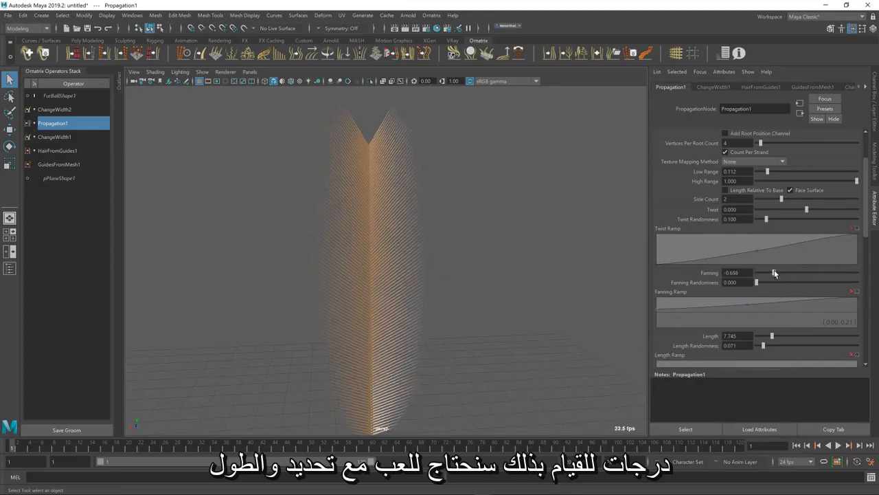
Raise the two inner points of Propagation's Length Ramp near its maximum and reduce the overall Length to 2.278
scroll(765, 306, "down", 4)
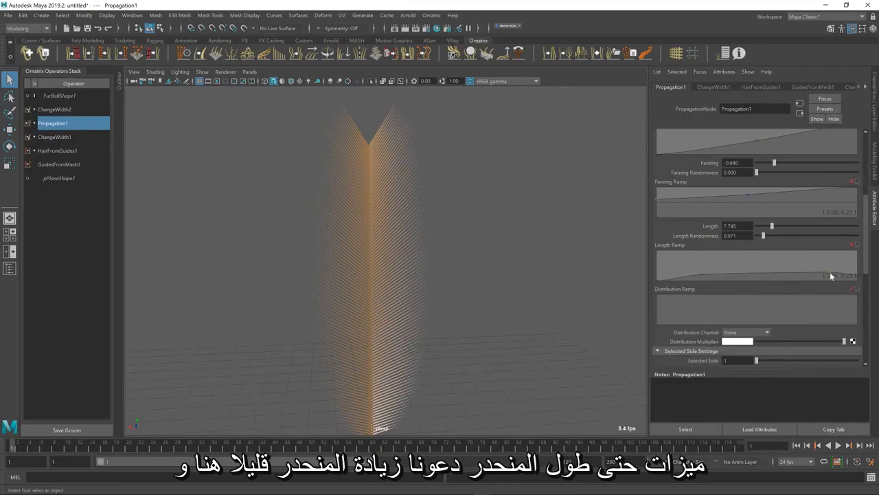
left_click_drag(831, 275, 820, 259)
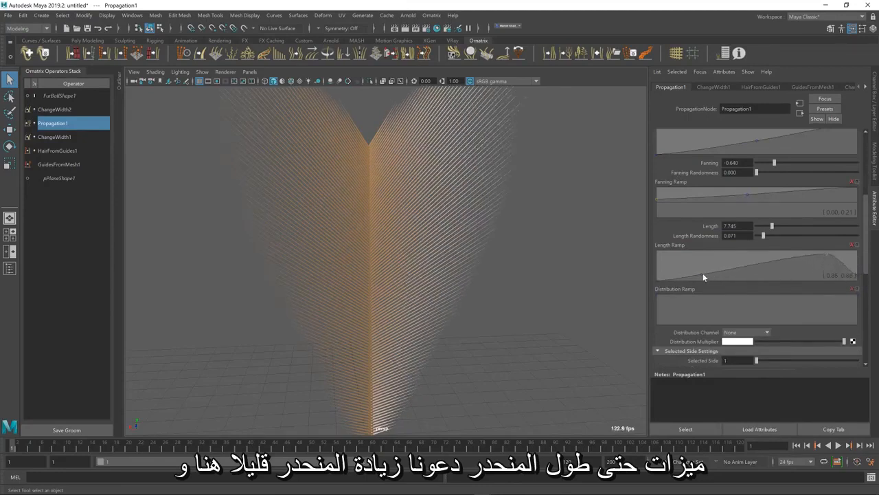
left_click_drag(703, 272, 702, 253)
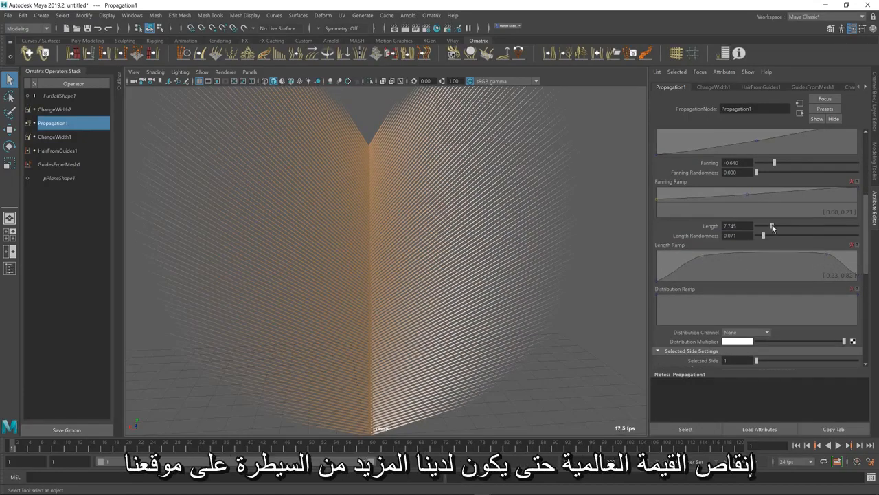
left_click_drag(772, 228, 760, 225)
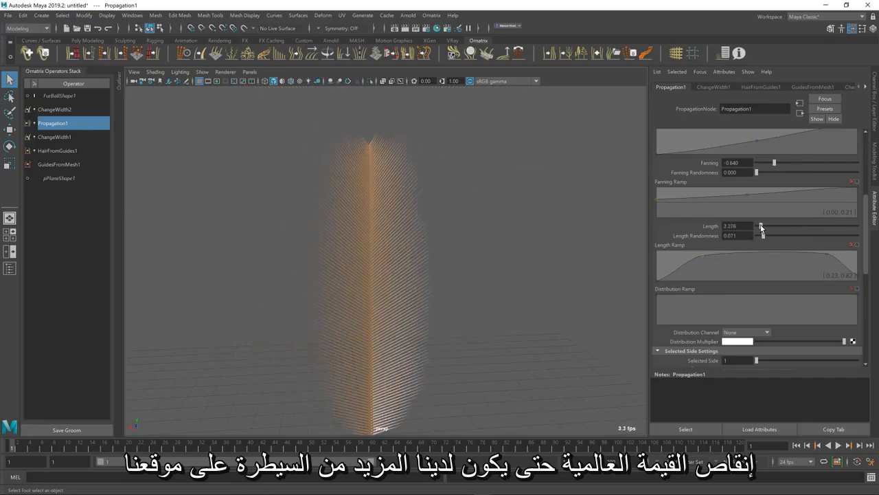
Round off the feather tip by lowering the Length Ramp's end point to 0.01, adding a point before it, and slightly lowering the base-side point
left_click_drag(845, 264, 820, 259)
right_click(844, 265)
left_click_drag(858, 279, 859, 284)
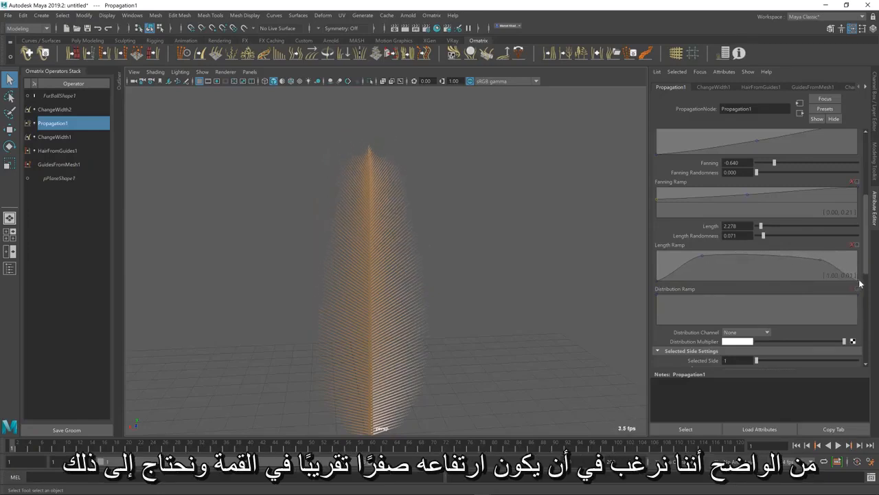
left_click(820, 260)
right_click(817, 263)
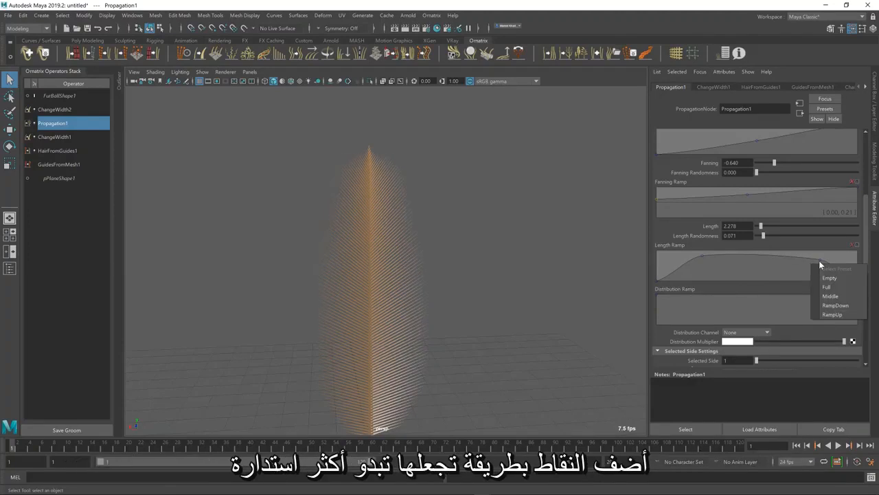
left_click_drag(819, 261, 845, 272)
left_click_drag(702, 256, 702, 261)
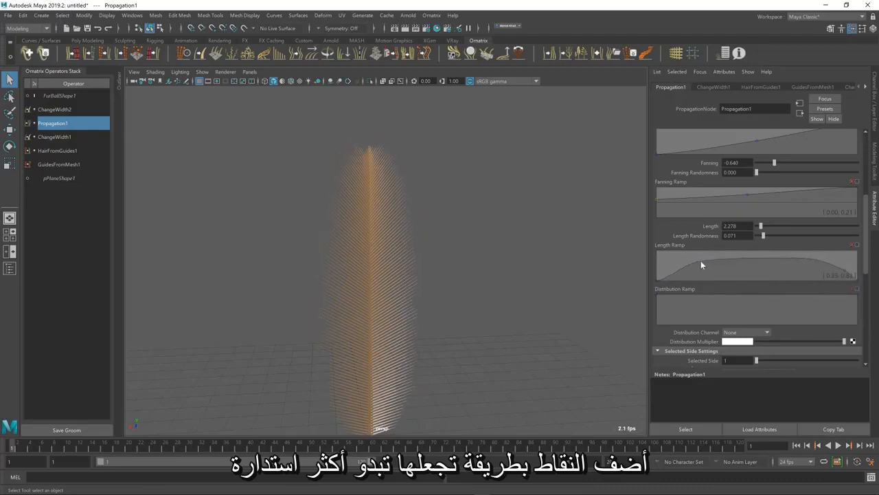
Examine the whole feather's outline in the viewport and compare the bend of its barbs with the browser's reference image
mouse_move(393, 276)
left_mouse_down("alt")
mouse_move(363, 279)
mouse_move(386, 288)
left_mouse_up("alt")
middle_click_drag(386, 289, 410, 237, "alt")
left_click_drag(410, 238, 429, 217, "alt")
left_click(431, 215)
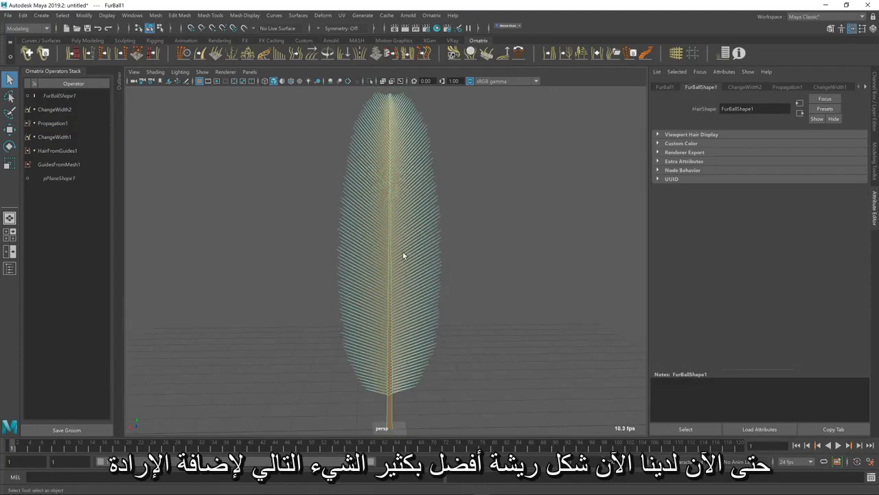
key("alt+Tab")
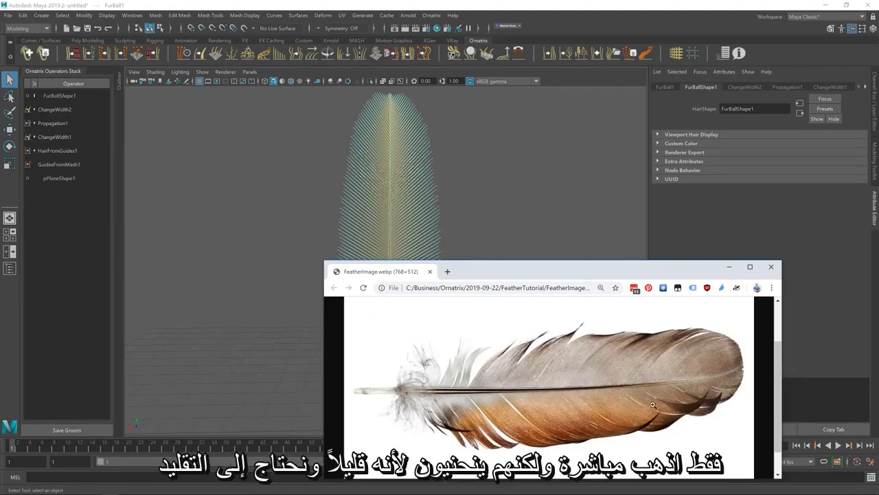
left_click(424, 4)
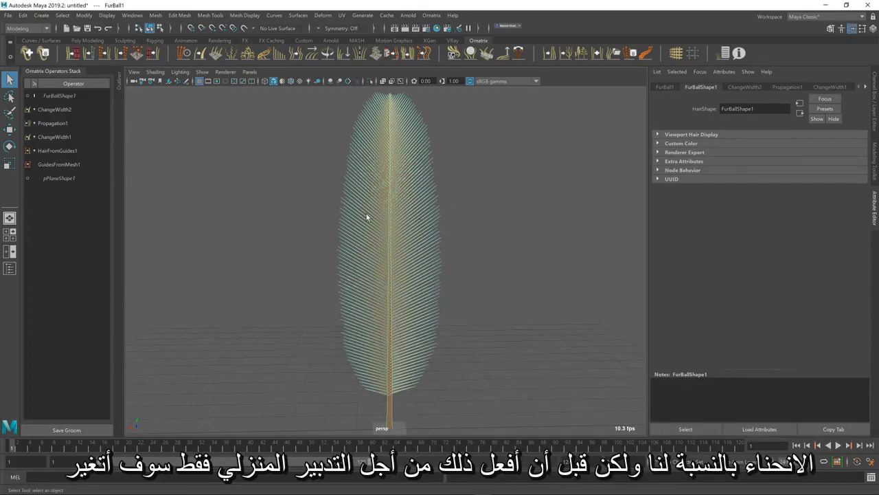
Rename the ChangeWidth2 operator as BarbsWidth
left_click(67, 110)
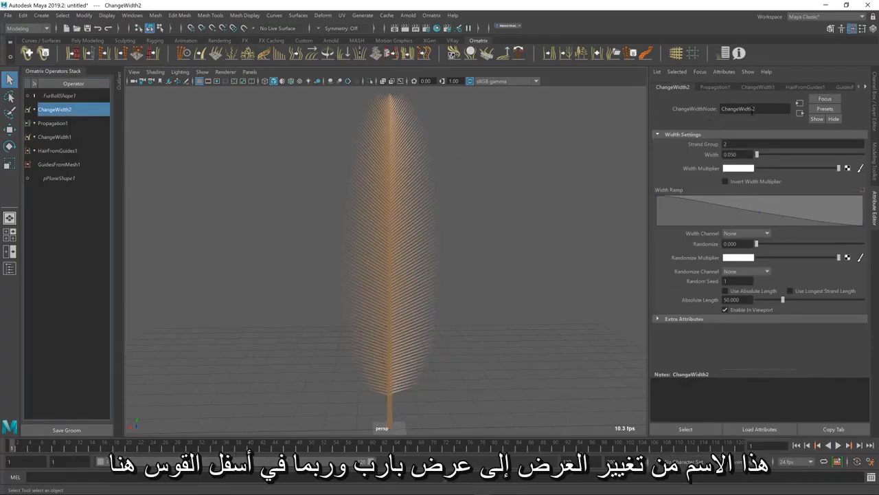
left_click_drag(752, 111, 569, 106)
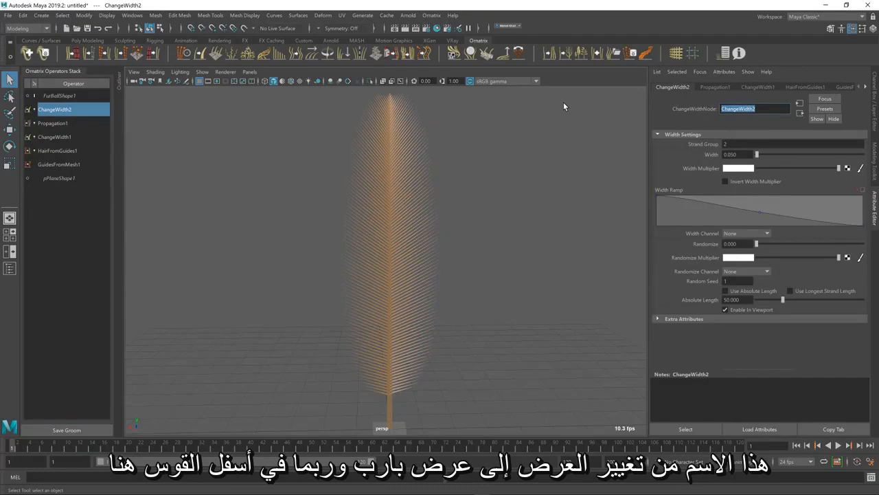
type("BarbsWidth")
key("Return")
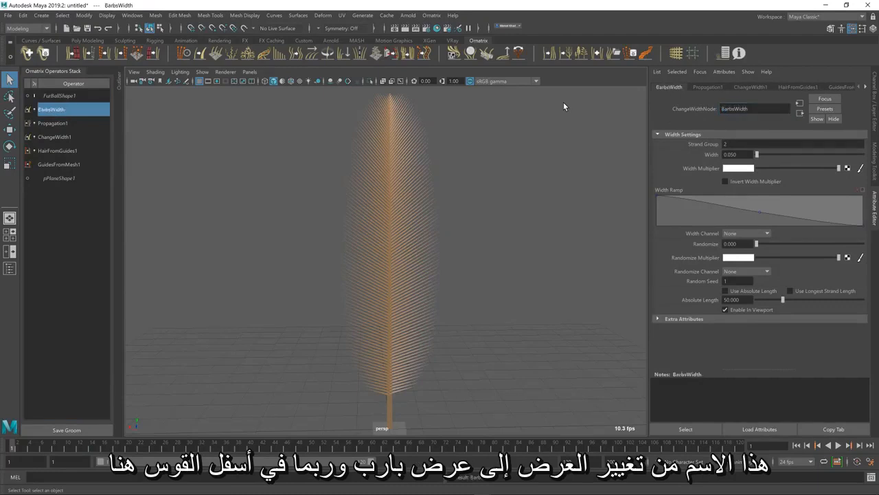
Rename the ChangeWidth1 operator as ShaftWidth
left_click(69, 137)
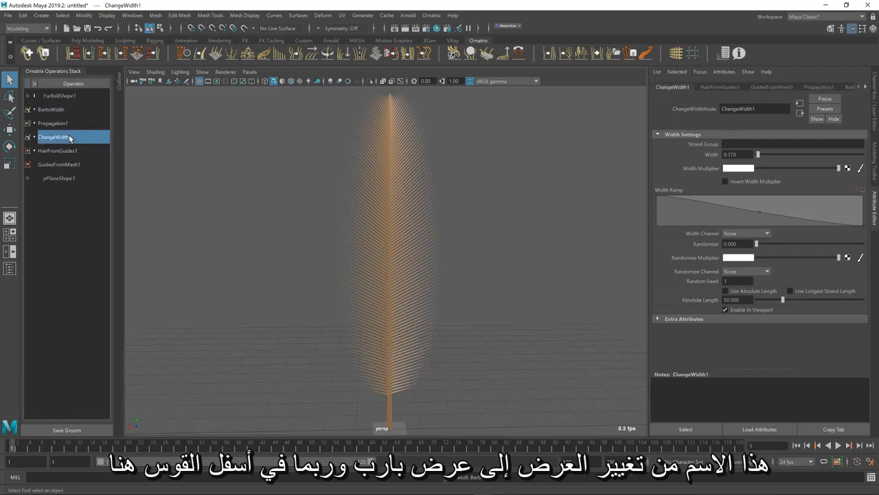
double_click(768, 109)
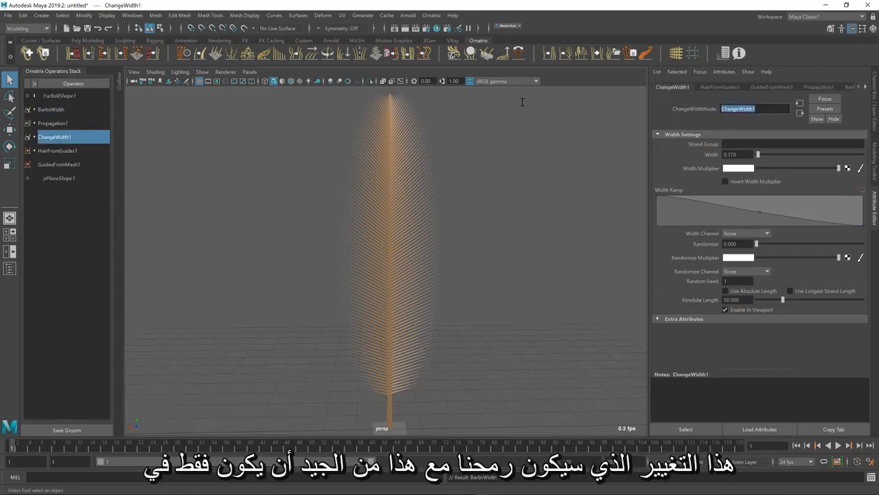
type("ShaftWid")
key("Return")
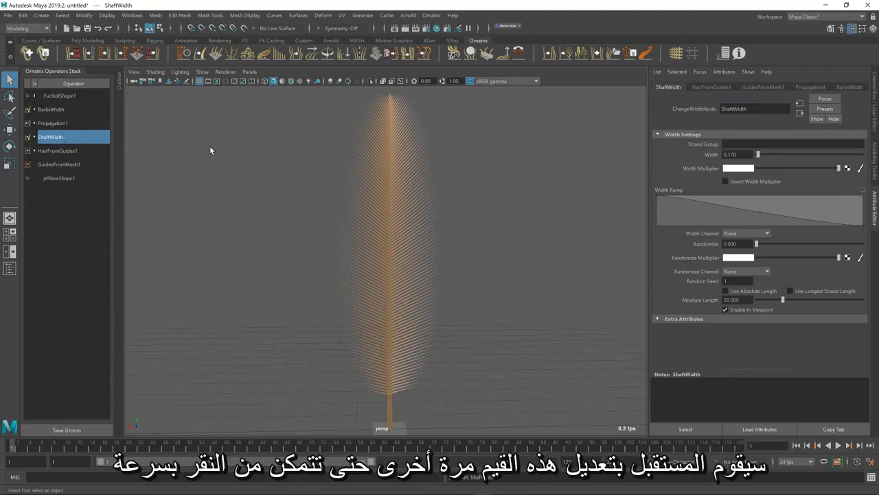
Add a Curl operator above BarbsWidth and limit it to the barbs by setting its Strand Group to 2
left_click(51, 110)
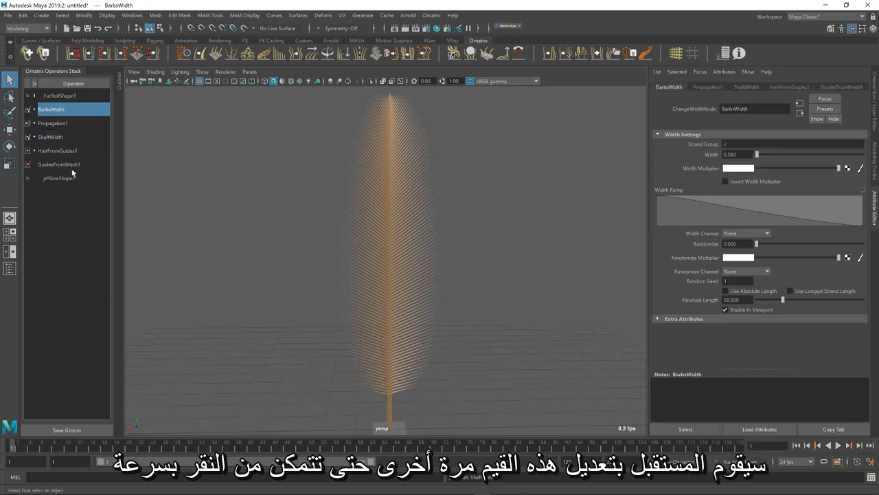
left_click(66, 125)
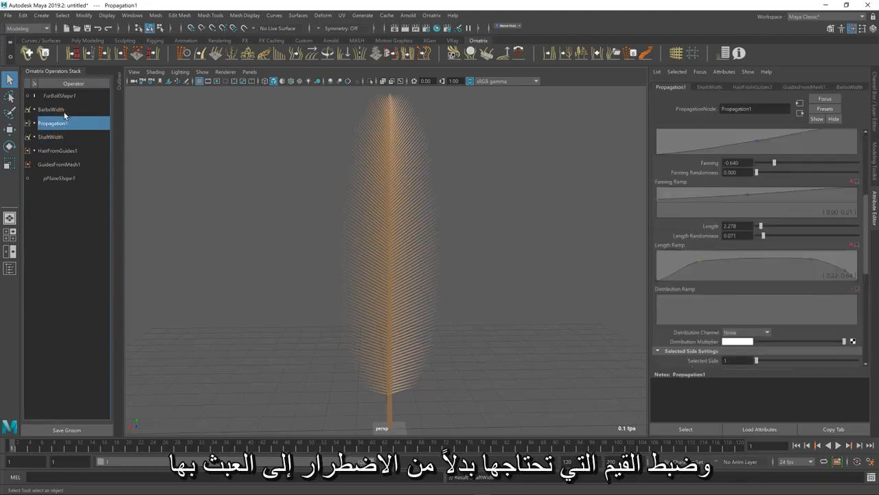
left_click(62, 112)
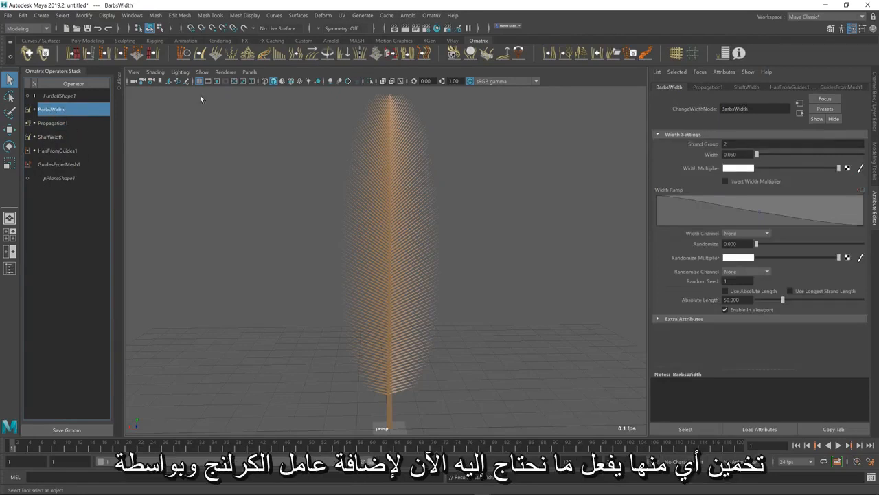
left_click(246, 54)
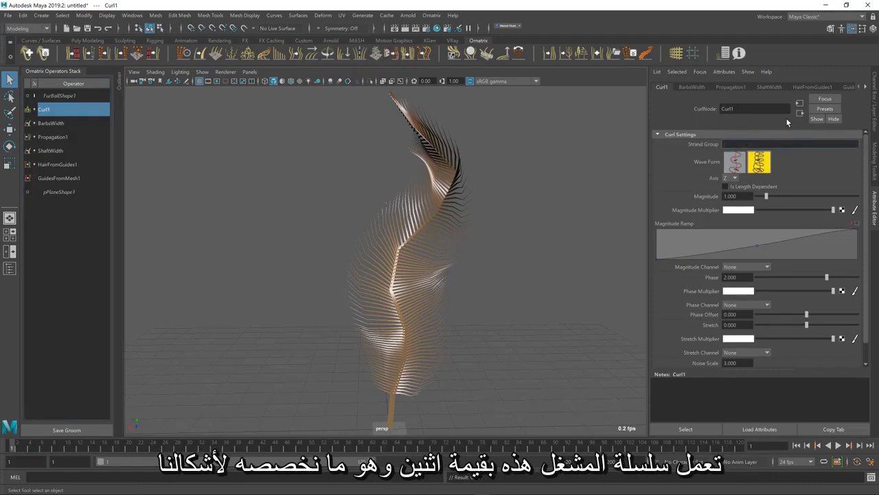
type("2")
key("Return")
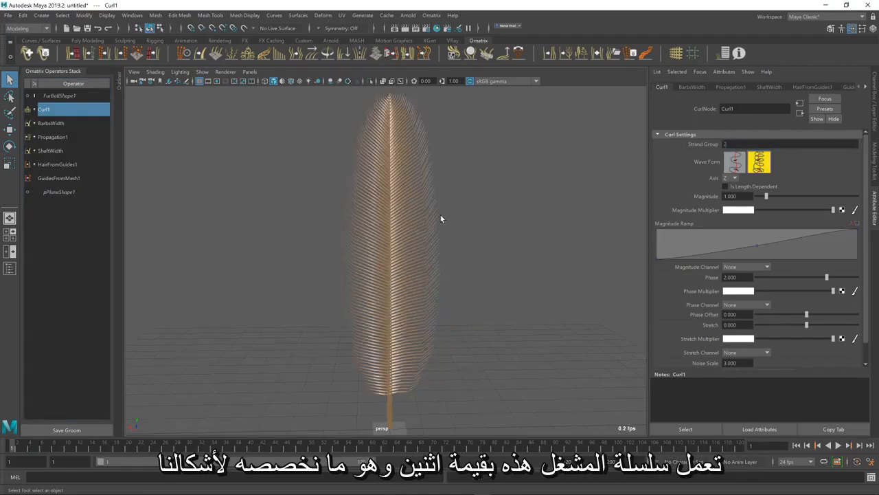
Smooth the curled barbs by setting Propagation's Vertices Per Root Count to 10, then raise it to 15
mouse_move(441, 219)
left_mouse_down("alt")
mouse_move(422, 233)
mouse_move(428, 228)
left_mouse_up("alt")
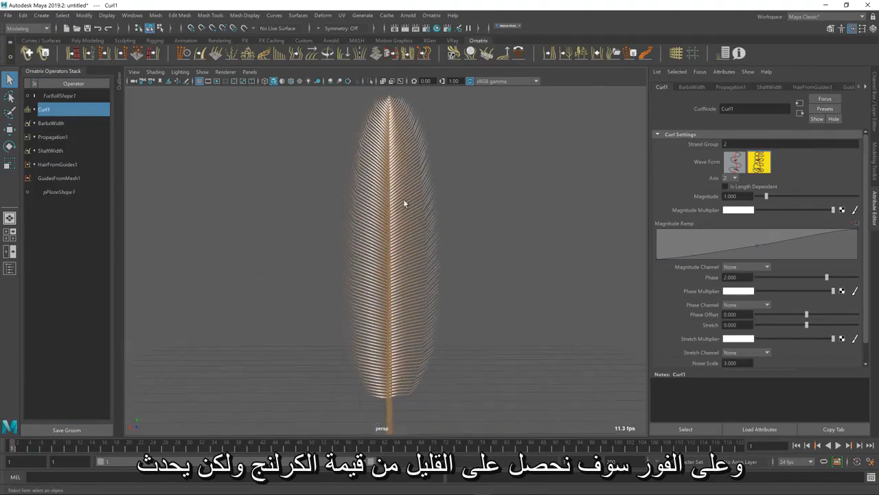
scroll(423, 227, "up", 5)
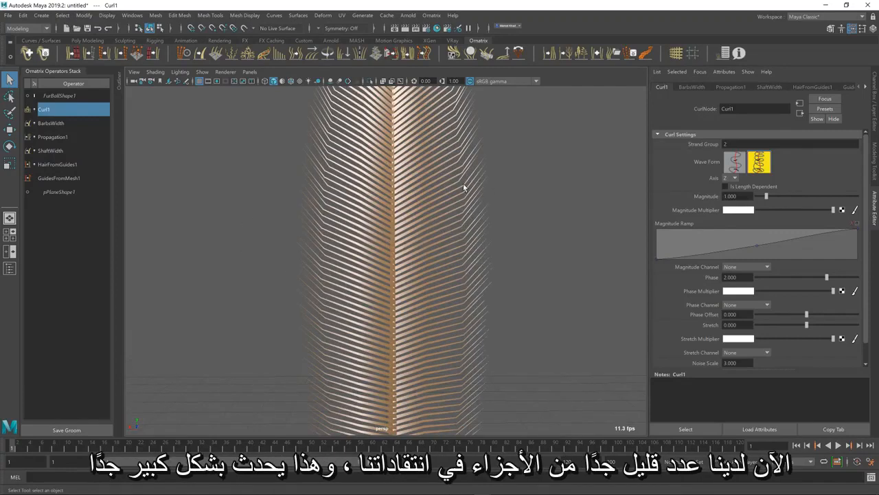
left_click(50, 137)
scroll(737, 213, "up", 5)
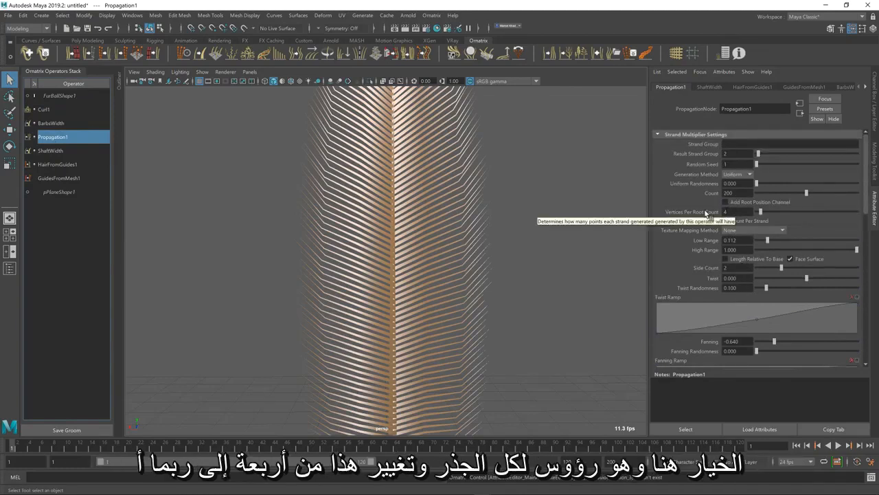
double_click(728, 211)
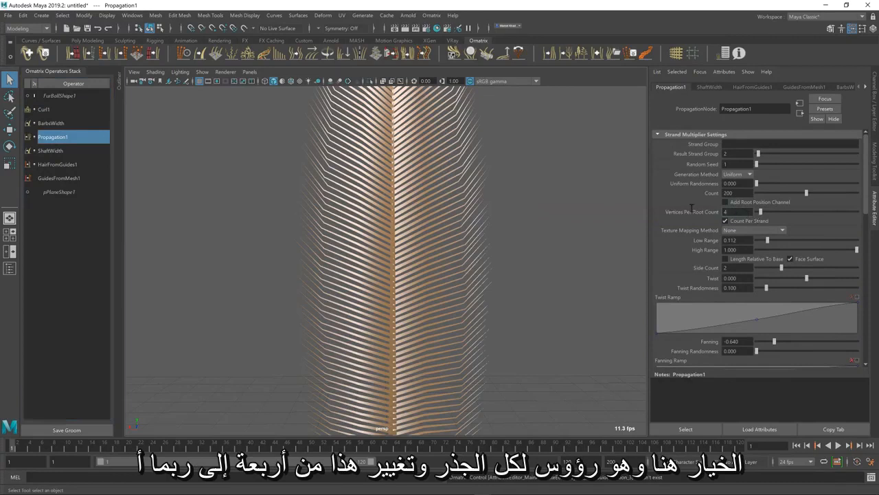
type("10")
key("Return")
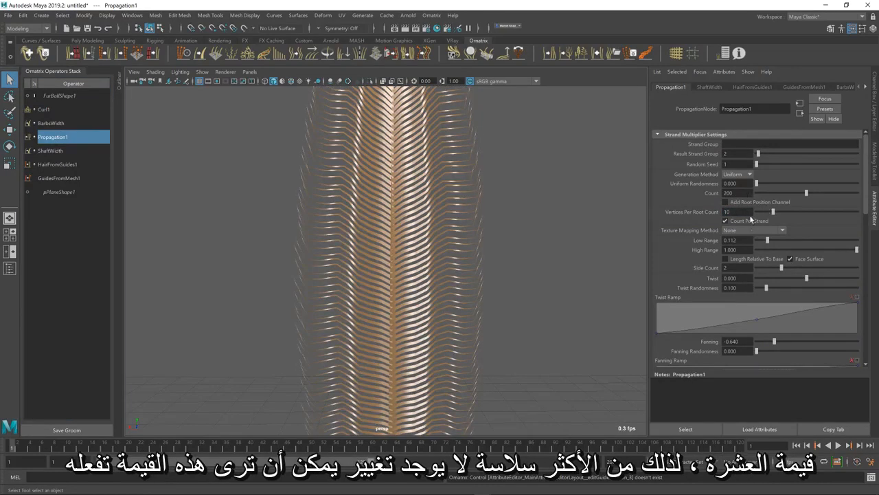
mouse_move(773, 212)
left_mouse_down()
mouse_move(787, 212)
mouse_move(762, 212)
mouse_move(773, 217)
left_mouse_up()
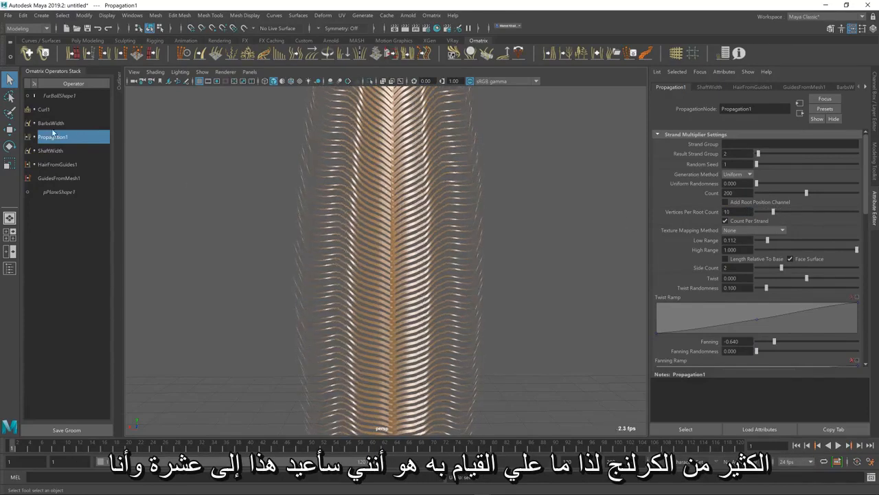
Soften the barb curl by setting the Curl operator's Magnitude to 0.957 and Phase to 1.219
left_click(46, 109)
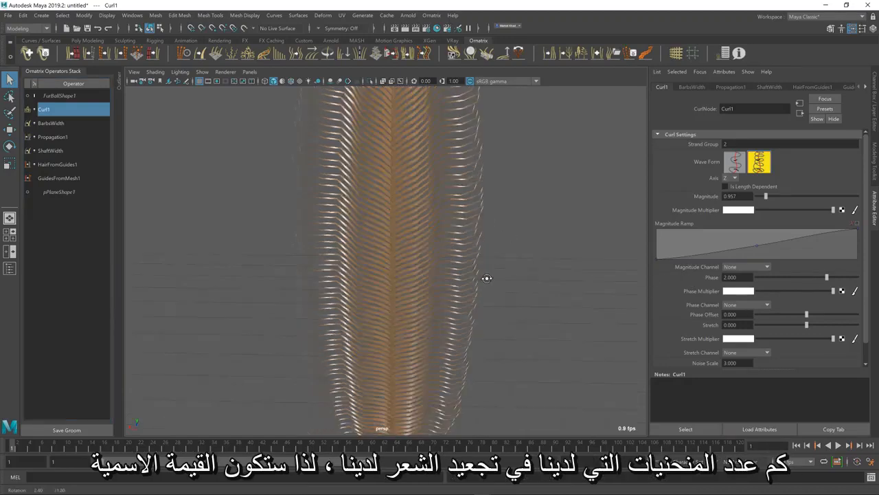
mouse_move(486, 277)
left_mouse_down("alt")
mouse_move(491, 295)
mouse_move(486, 278)
left_mouse_up("alt")
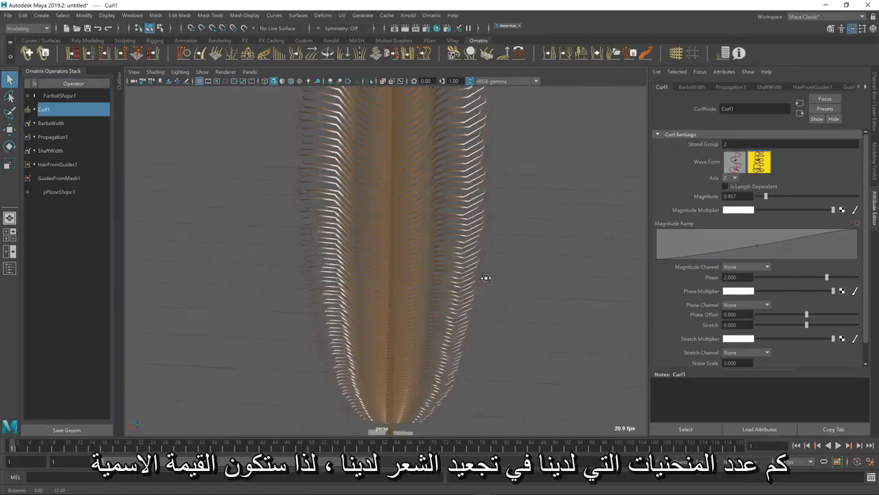
mouse_move(826, 277)
left_mouse_down()
mouse_move(809, 278)
mouse_move(818, 279)
left_mouse_up()
Set the Curl operator's Axis to X so the barbs curl in the feather's plane, and inspect the feather from several angles
left_click_drag(509, 297, 510, 300, "alt")
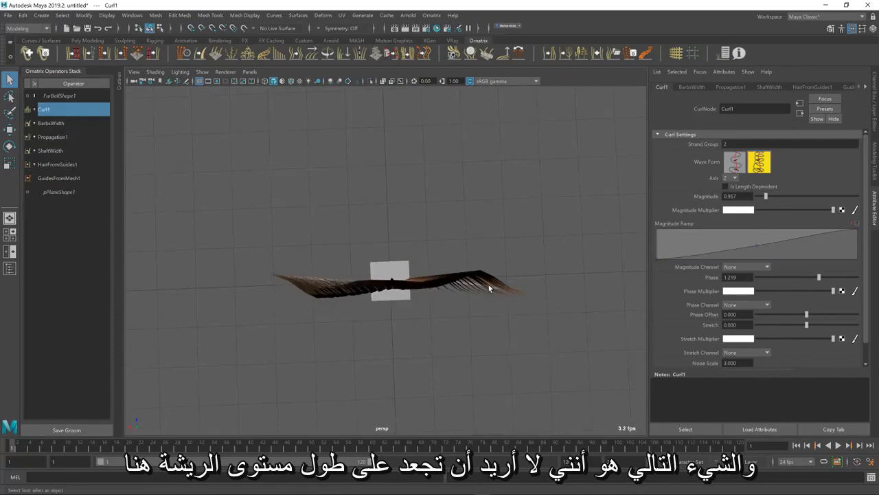
left_click_drag(419, 318, 385, 249, "alt")
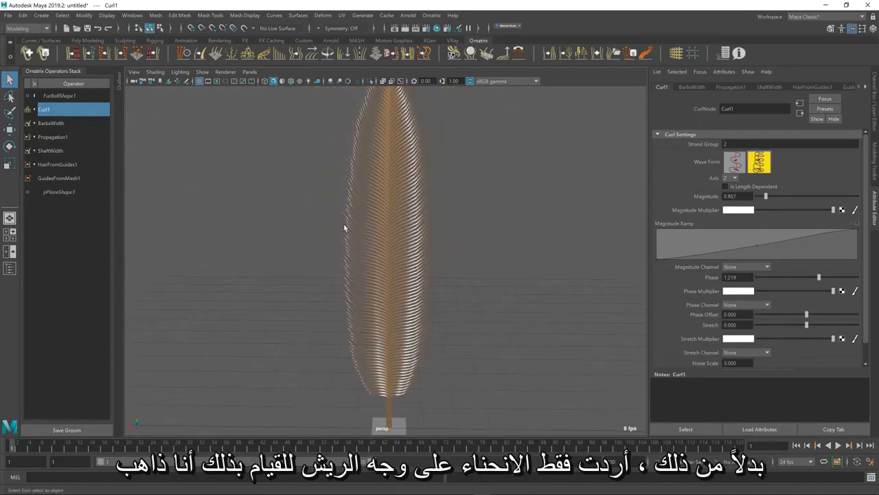
left_click(731, 178)
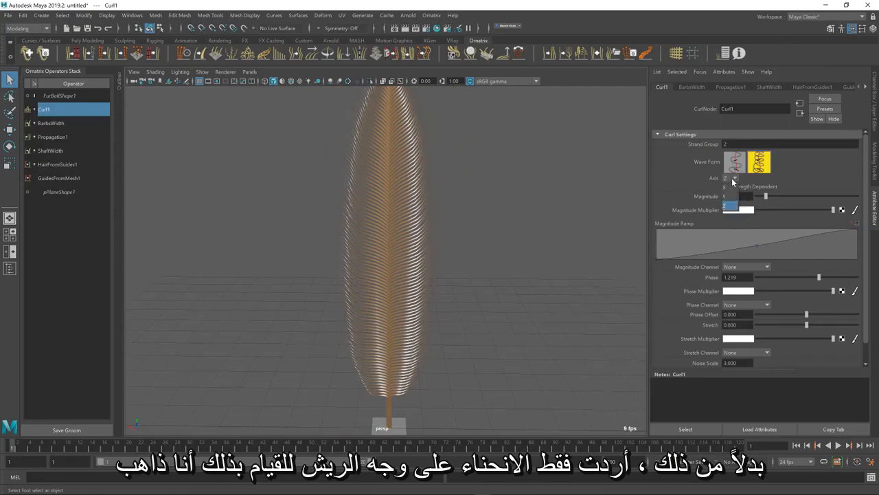
left_click(727, 188)
left_click_drag(440, 187, 395, 220, "alt")
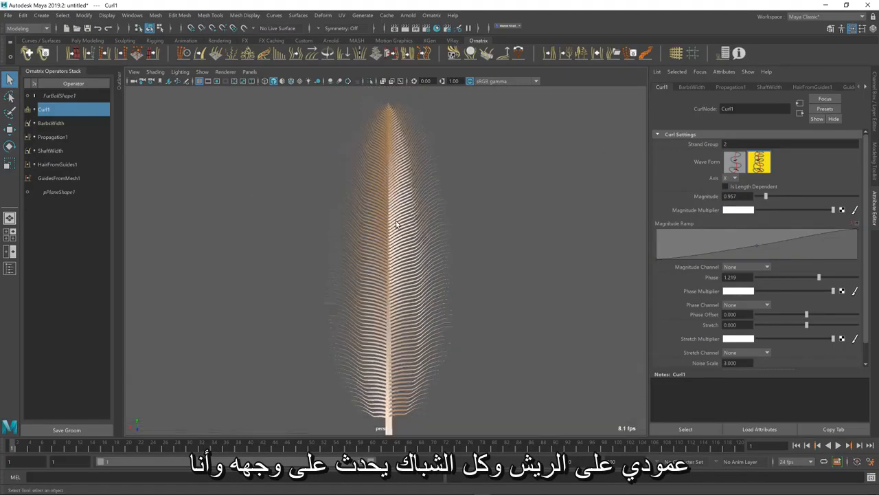
left_click_drag(387, 261, 403, 247, "alt")
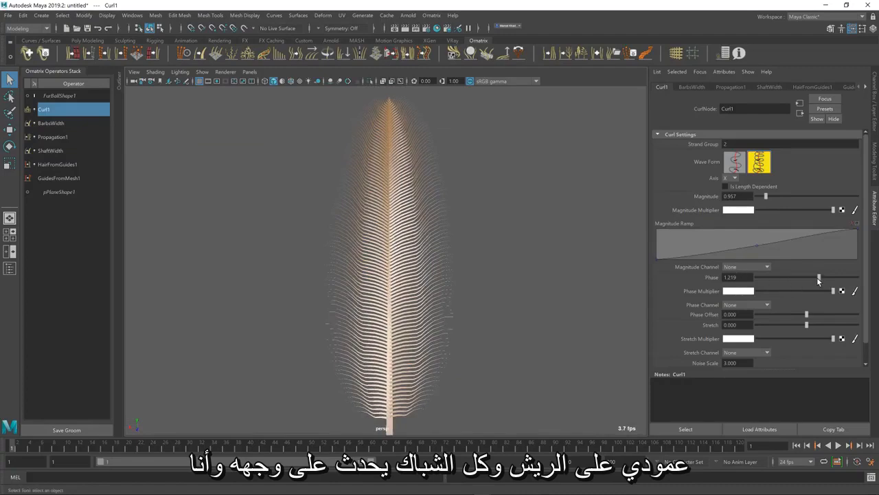
Adjust the barb curl by setting the Curl operator's Magnitude to 1.162 and Phase to -0.854
left_click_drag(820, 278, 797, 278)
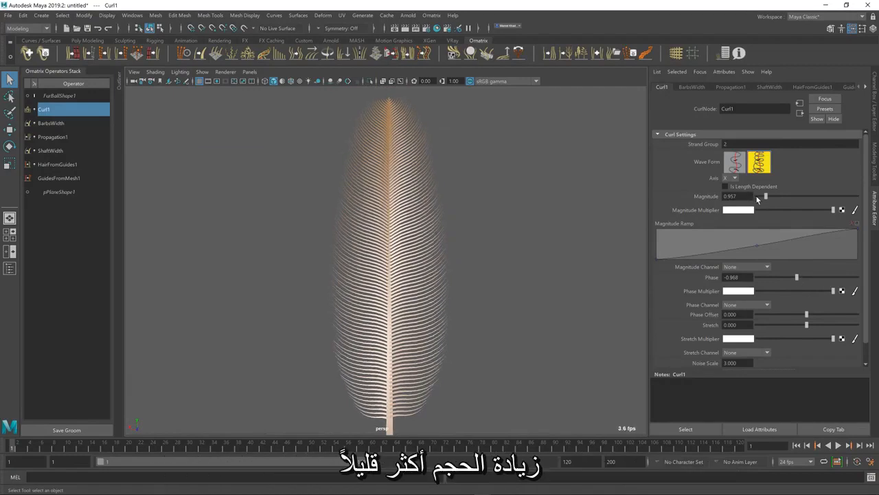
left_click_drag(766, 196, 769, 205)
mouse_move(797, 277)
left_mouse_down()
mouse_move(806, 277)
mouse_move(798, 277)
left_mouse_up()
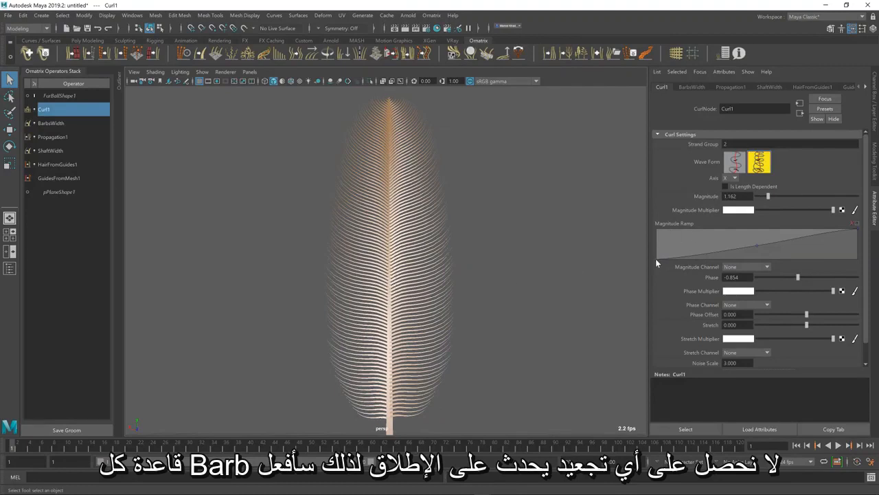
Flatten the Curl operator's Magnitude Ramp to a constant full value and lower its Phase Offset slightly
left_click_drag(655, 258, 651, 235)
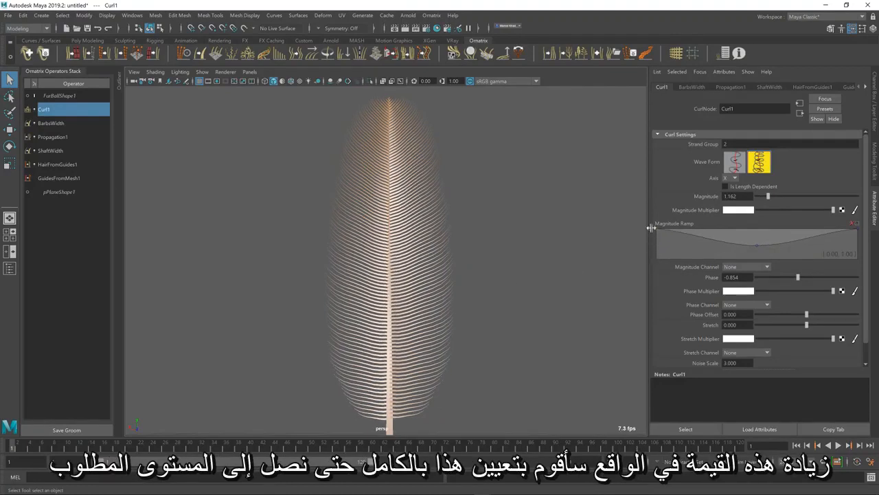
right_click(724, 236)
left_click(741, 261)
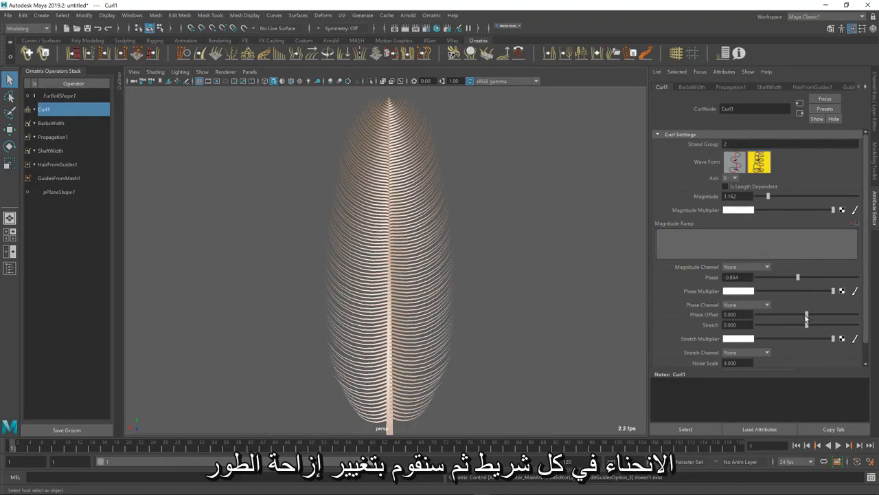
mouse_move(805, 314)
left_mouse_down()
mouse_move(801, 299)
mouse_move(783, 311)
mouse_move(817, 304)
mouse_move(787, 310)
mouse_move(800, 309)
left_mouse_up()
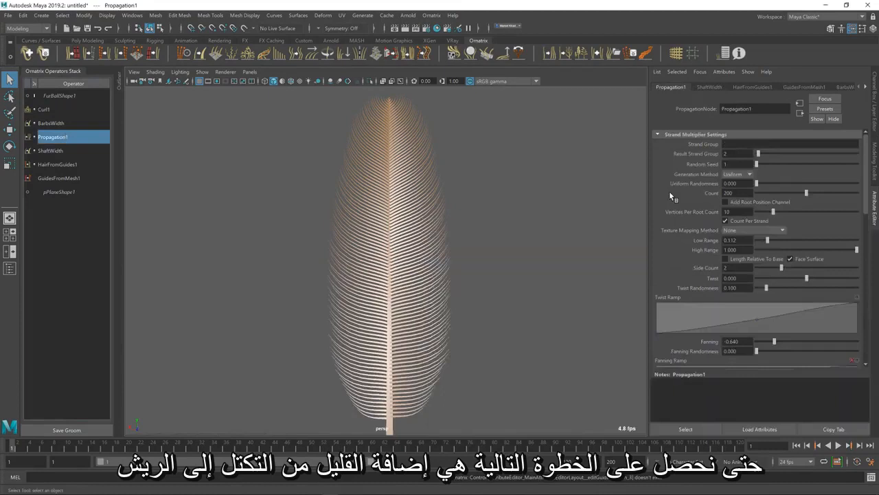
Set Propagation's Fanning to -0.768 and reshape the start and middle of its Fanning Ramp
scroll(791, 290, "down", 5)
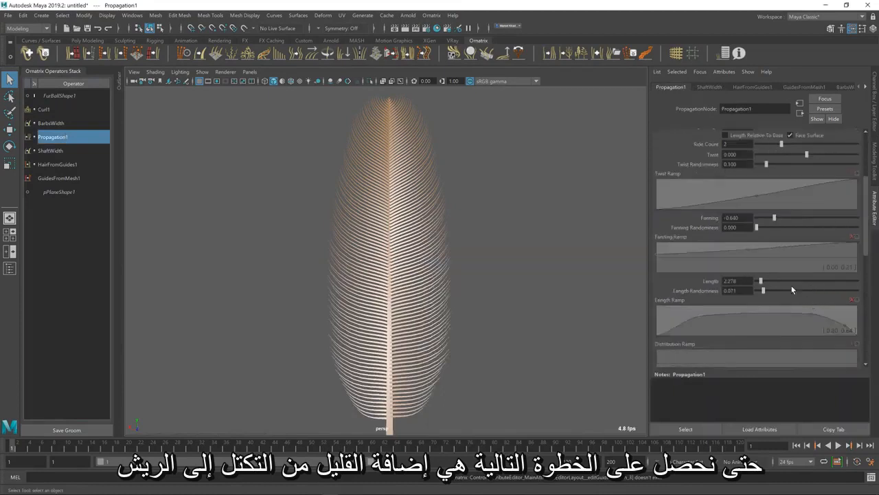
scroll(773, 285, "up", 3)
left_click_drag(768, 244, 767, 250)
left_click_drag(656, 282, 657, 280)
left_click_drag(747, 277, 739, 276)
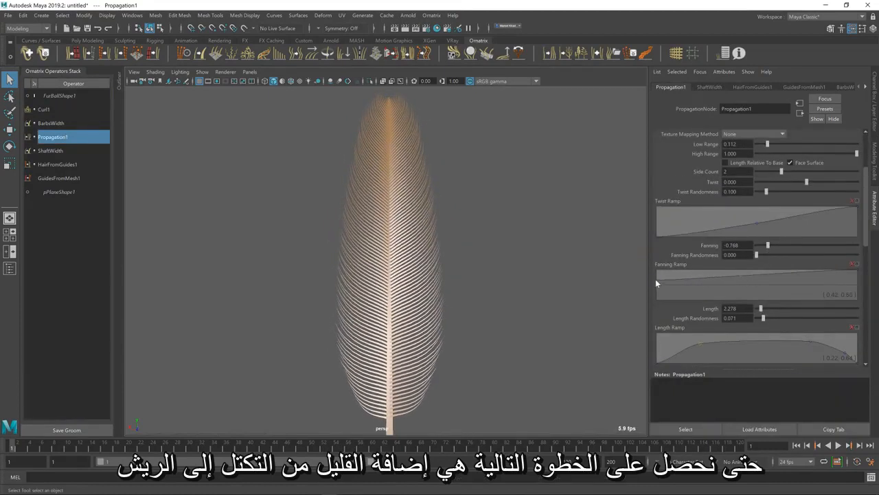
Move the Length Ramp's upper shoulder point to about 0.71, 0.97, set Length Randomness to 0.043, and compare the feather with the reference image
scroll(810, 329, "down", 1)
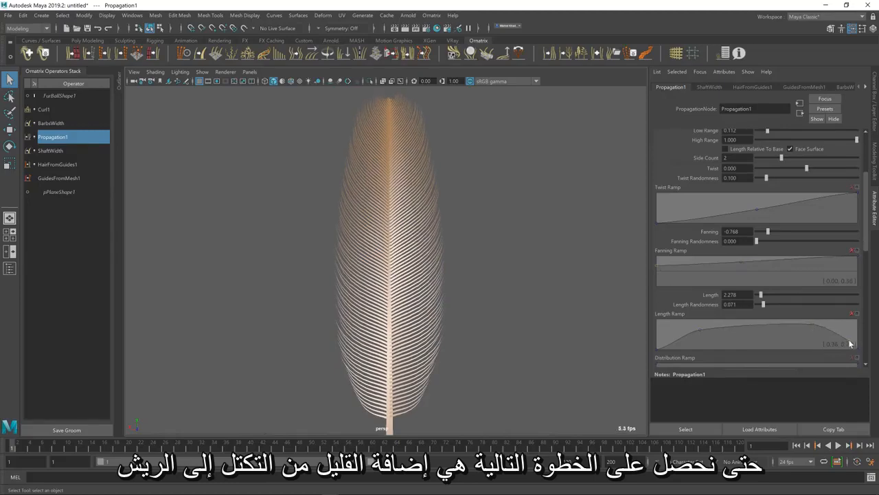
left_click_drag(813, 324, 811, 326)
key("alt+Tab")
key("alt+Tab")
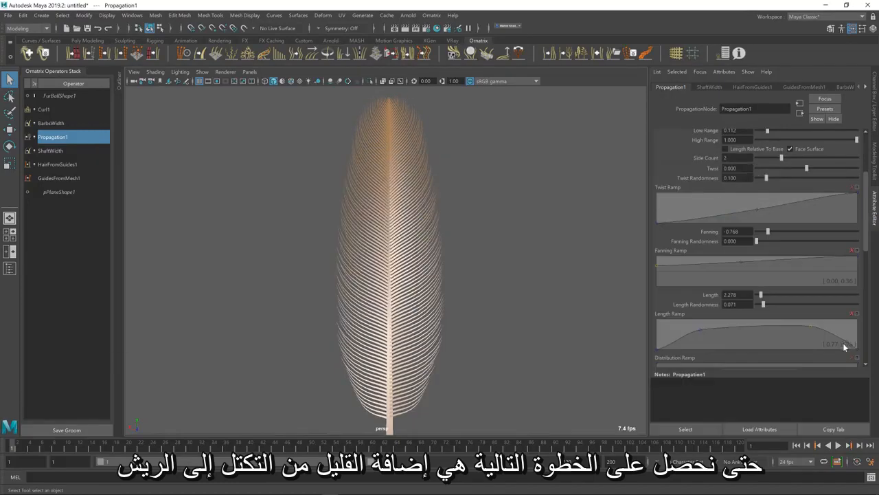
left_click_drag(809, 324, 798, 321)
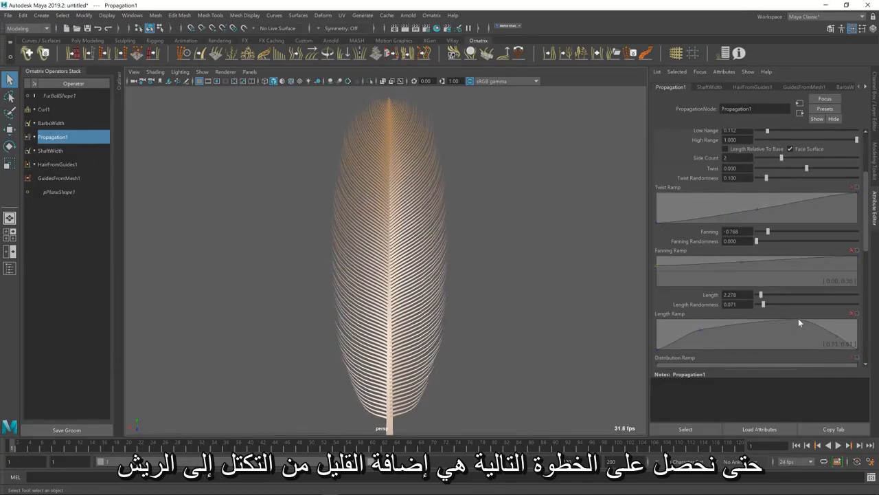
key("alt+Tab")
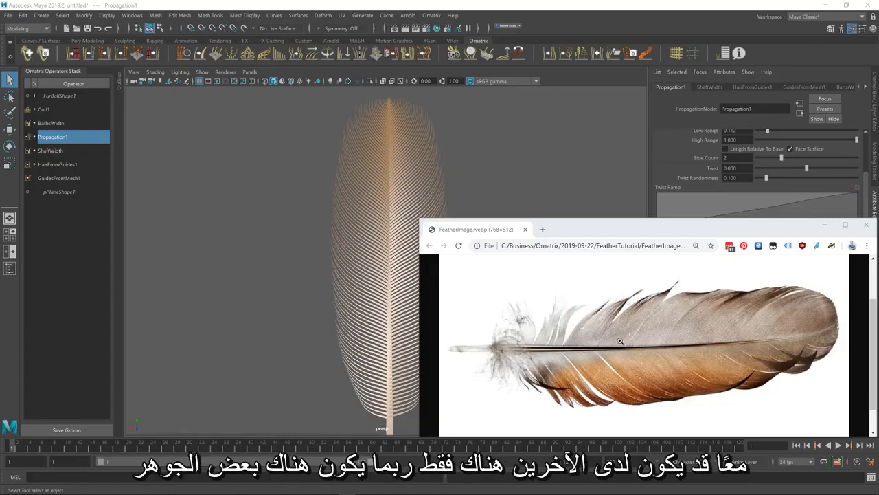
left_click(365, 4)
Add a Clump operator above Curl1 and limit it to the barbs by setting its Strand Group to 2
left_click(55, 109)
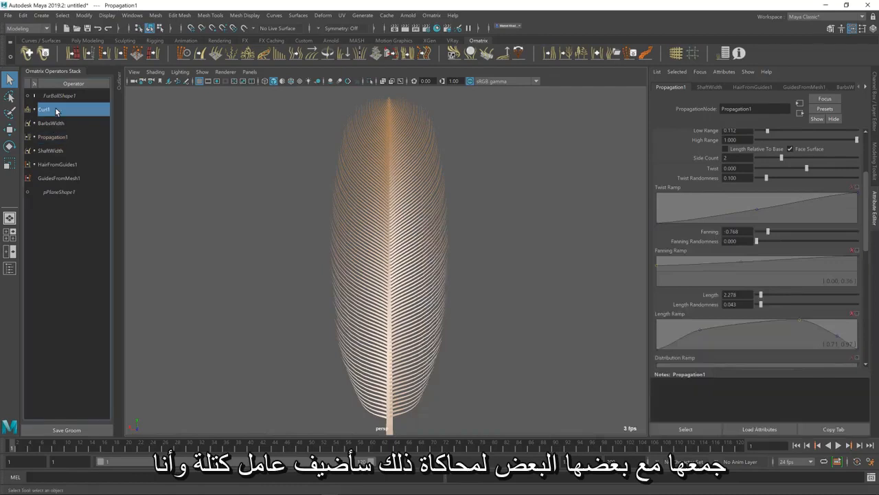
left_click(259, 55)
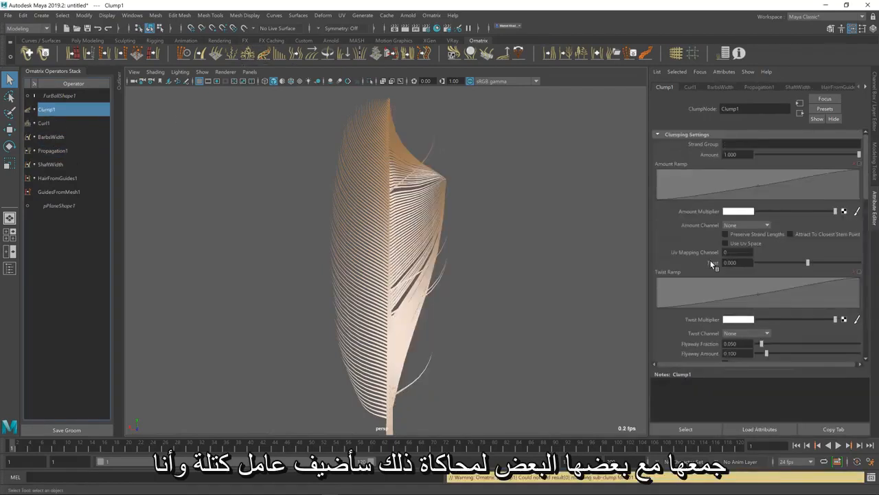
scroll(711, 263, "down", 10)
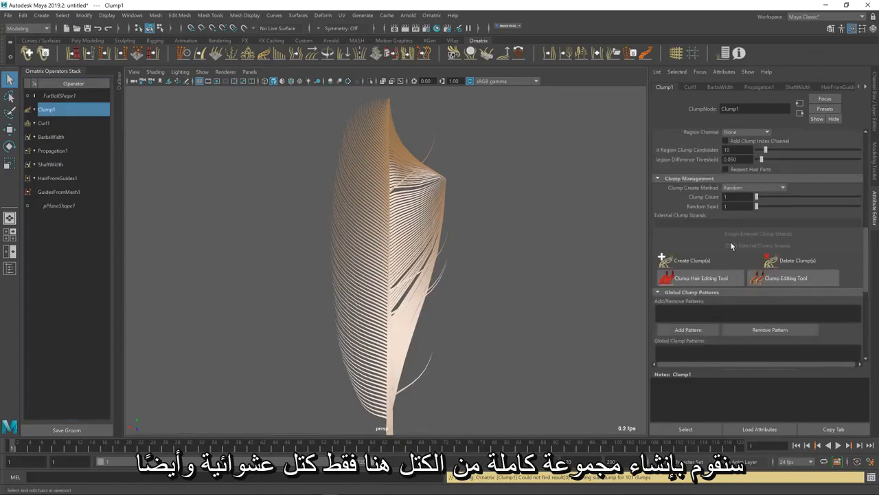
scroll(730, 244, "up", 8)
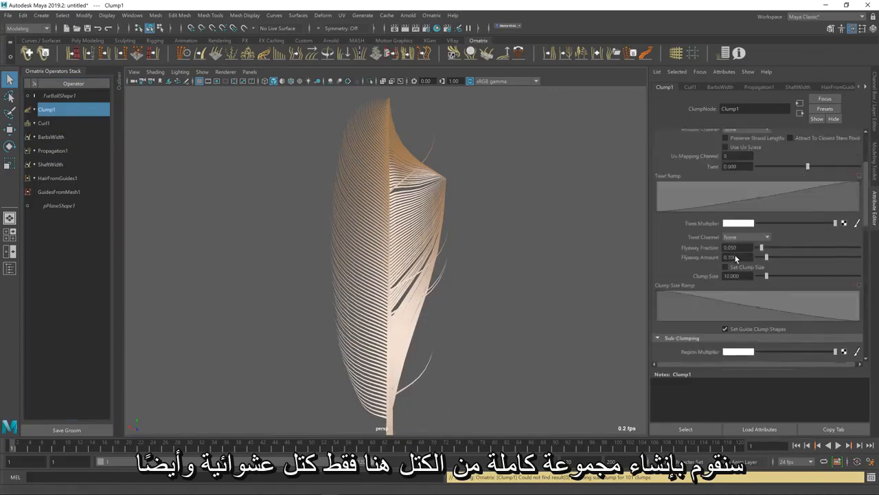
scroll(736, 258, "up", 3)
left_click(747, 144)
type("2")
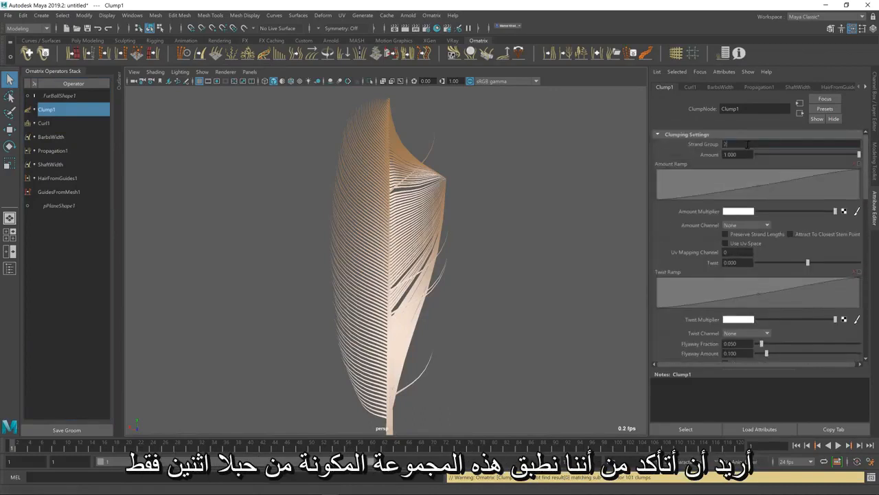
key("Return")
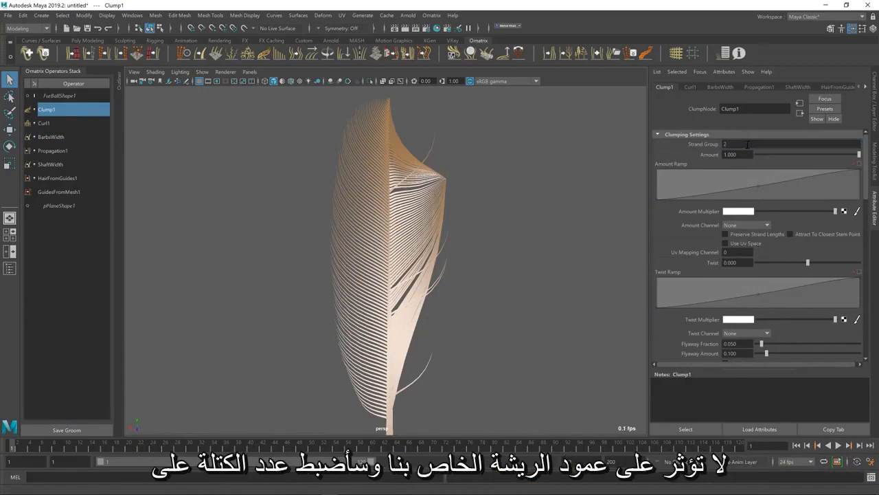
Set the Clump Count to 100 and create the clumps with the Random method
scroll(694, 249, "down", 5)
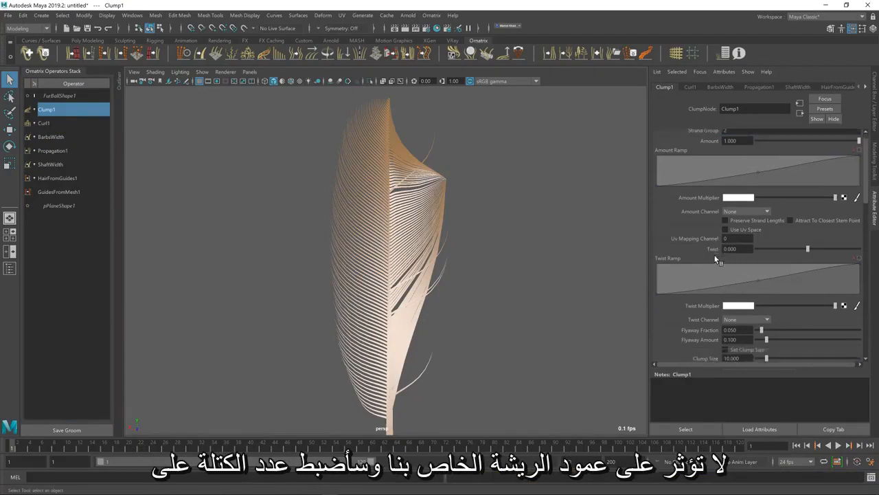
scroll(694, 248, "down", 5)
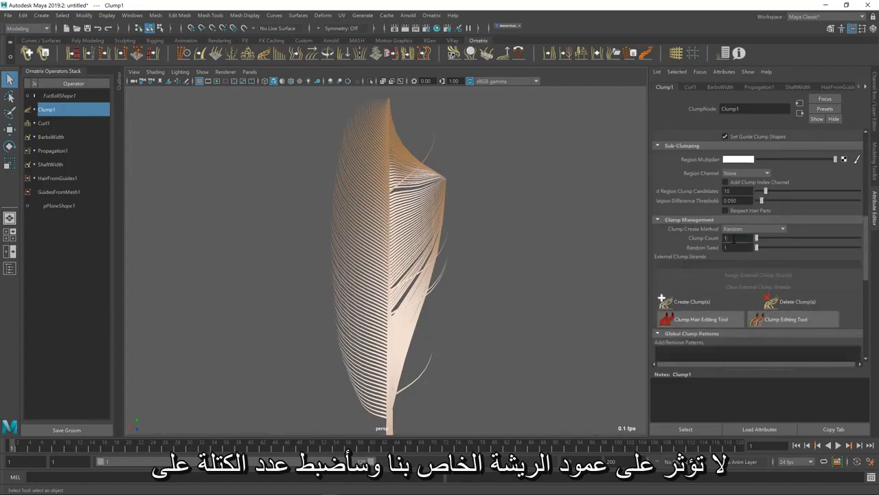
key("Tab")
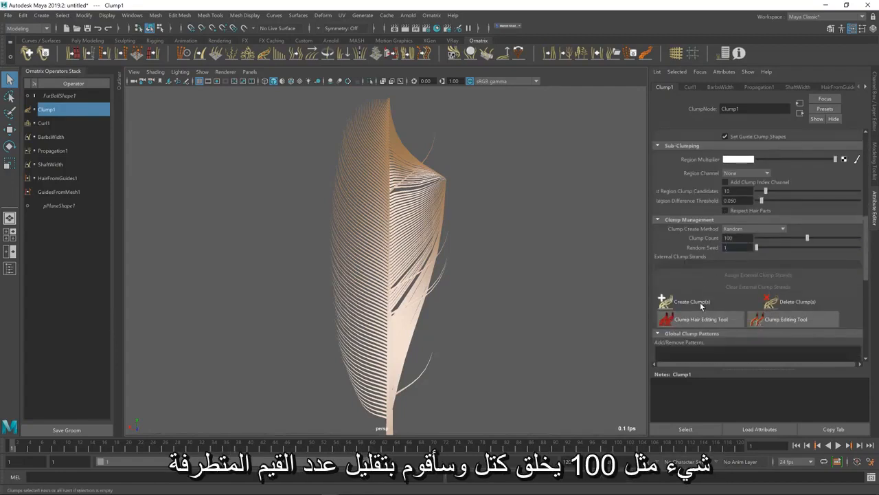
left_click(700, 303)
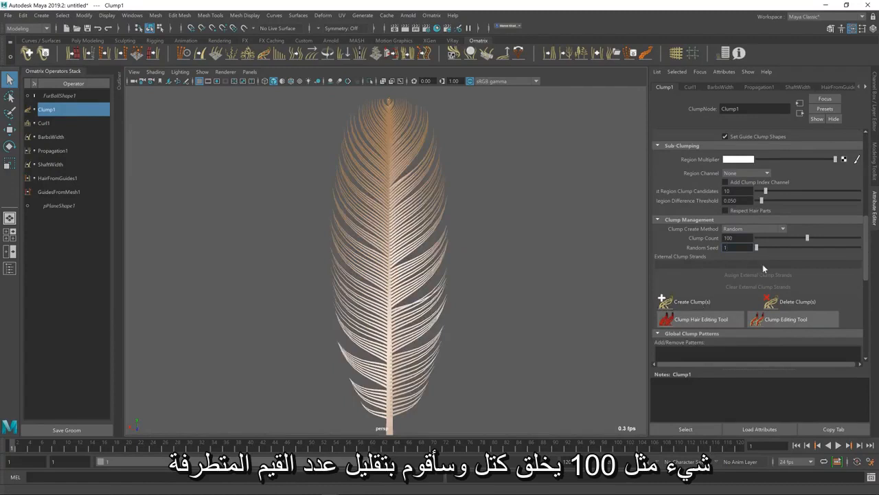
Set the Clump operator's Flyaway Fraction to 0.051
scroll(762, 263, "up", 3)
scroll(755, 293, "up", 2)
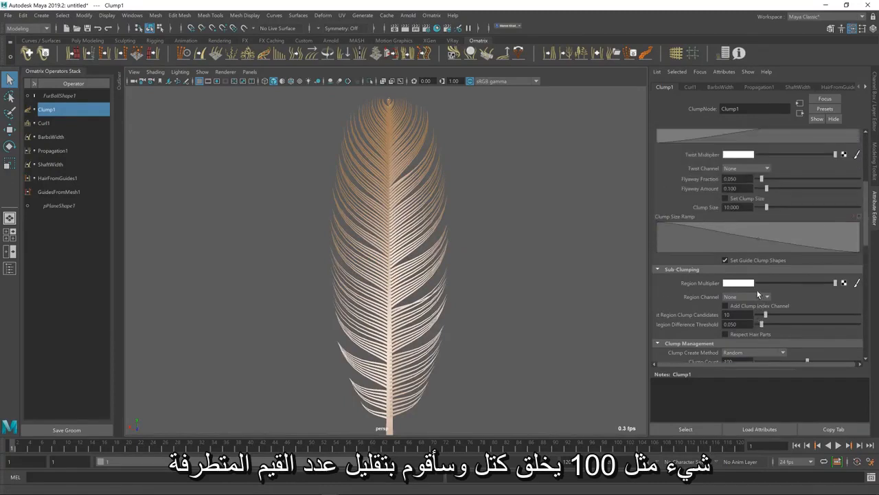
left_click_drag(762, 196, 762, 194)
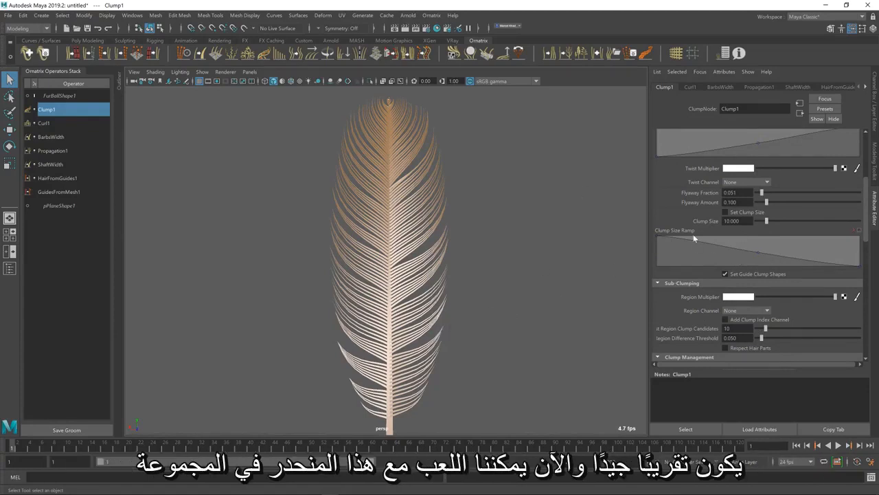
Lower the Clump Amount Ramp's middle point to about 0.53, 0.14 and compare the clumping with the reference feather image
scroll(732, 248, "up", 5)
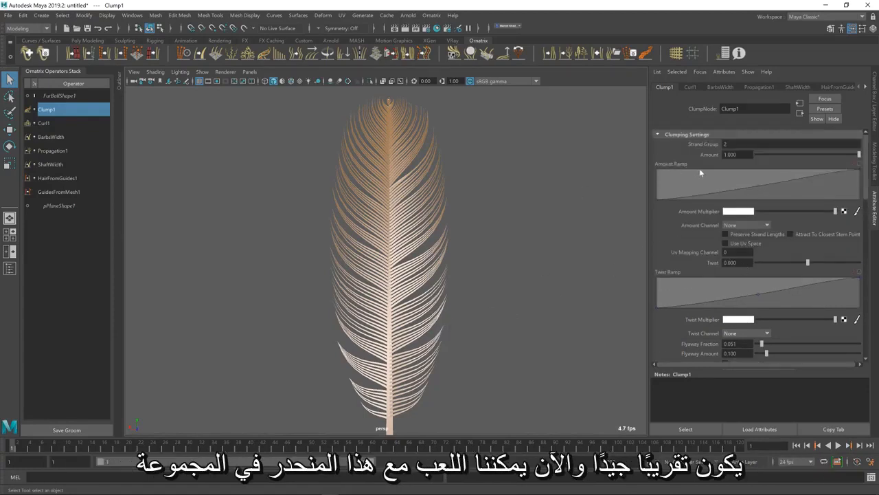
left_click_drag(757, 185, 763, 194)
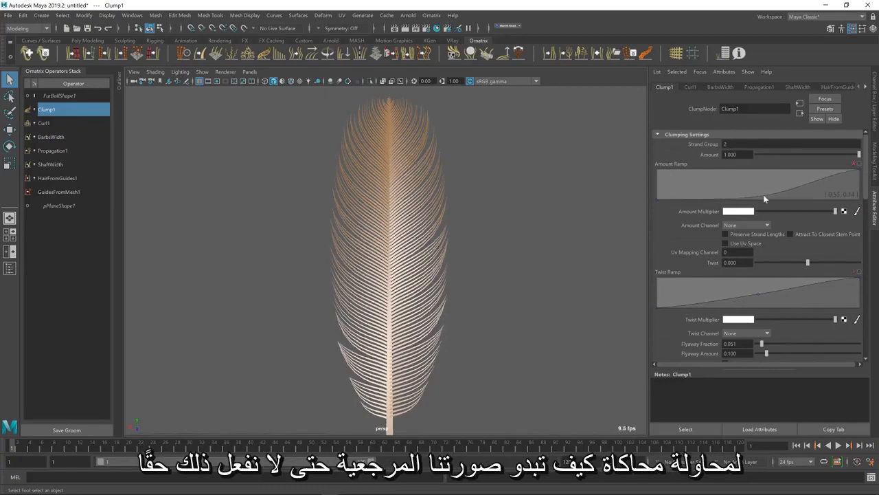
key("alt+Tab")
key("alt+Tab")
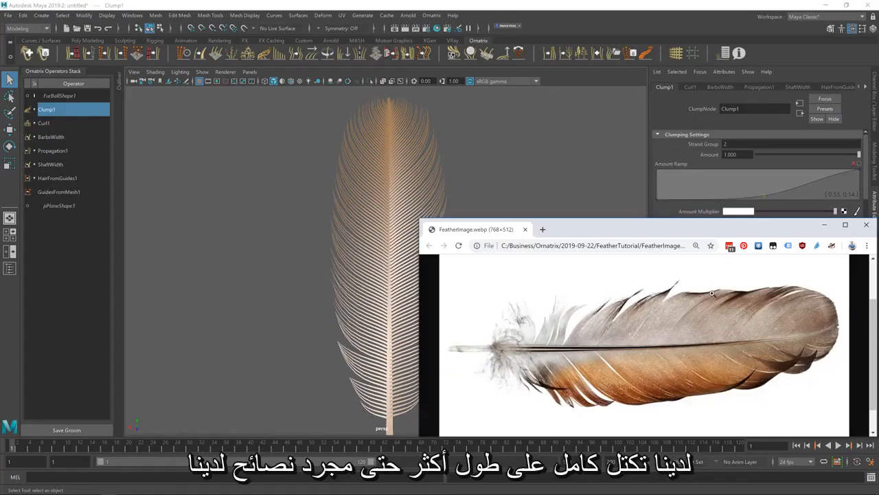
left_click(665, 6)
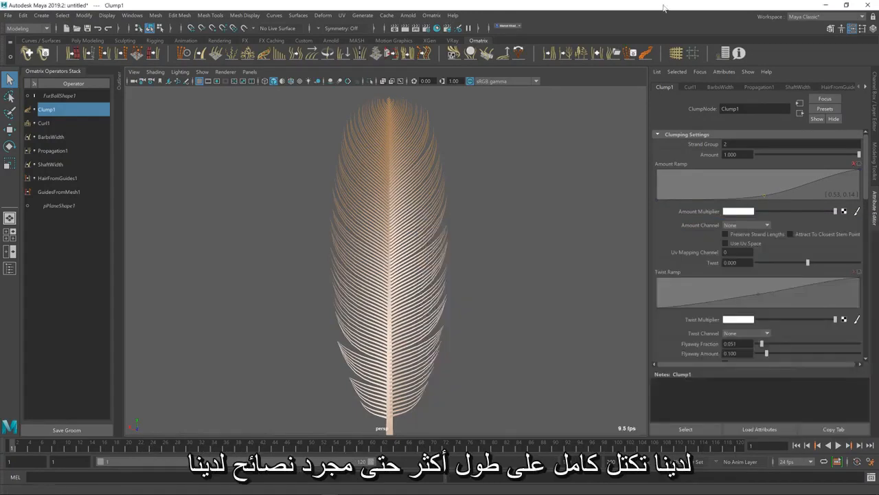
Lower the Amount Ramp's end point to about 0.63, move its middle point to about 0.67, 0.27, and check the feather against the reference image
left_click_drag(762, 195, 792, 192)
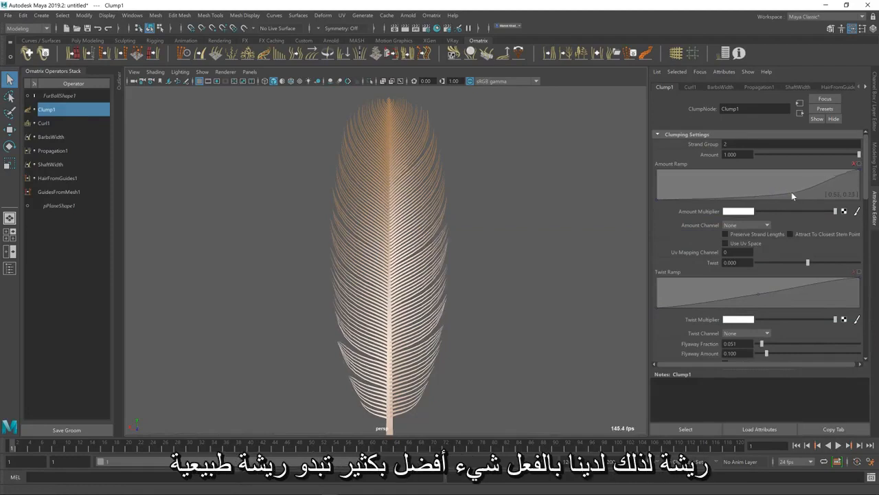
left_click(862, 179)
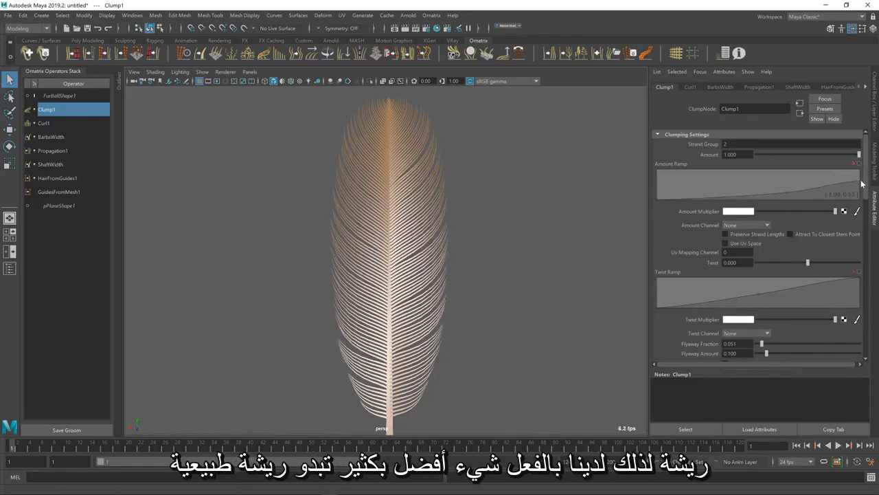
left_click_drag(789, 192, 792, 193)
middle_click_drag(504, 344, 517, 321, "alt")
key("alt+Tab")
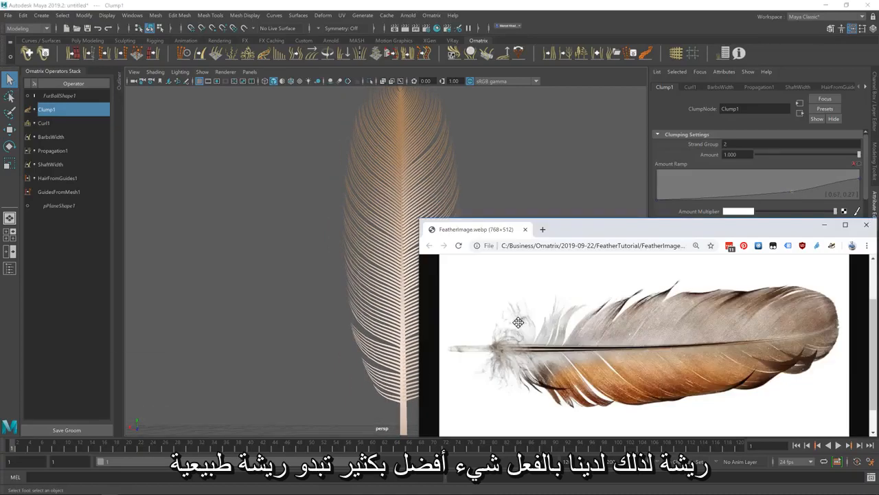
key("alt+Tab")
left_click_drag(509, 239, 493, 229, "alt")
middle_click_drag(492, 229, 482, 262, "alt")
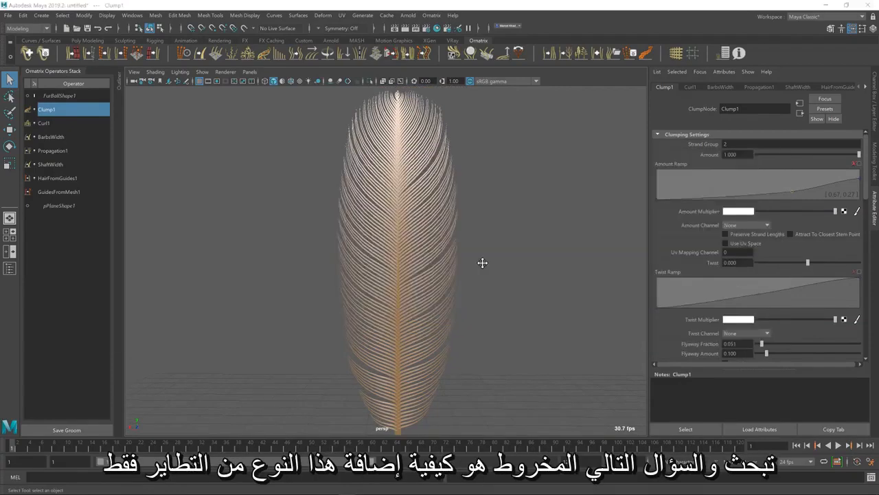
Check the reference feather image, then add a Frizz operator above Clump1 and limit it to Strand Group 2
key("alt+Tab")
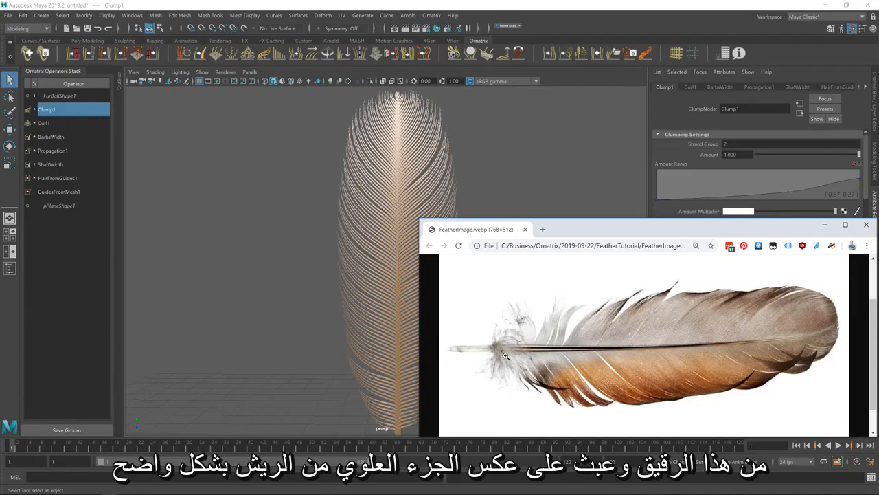
left_click(355, 213)
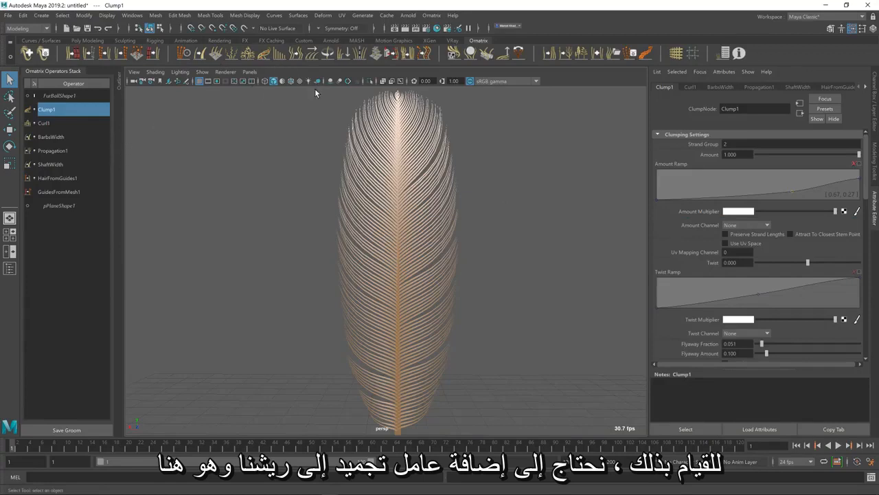
left_click(232, 55)
left_click(745, 143)
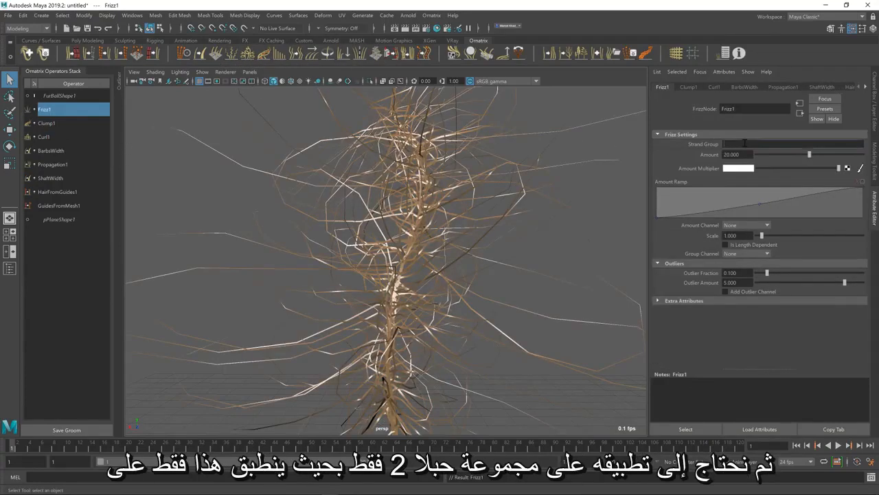
type("2")
key("Return")
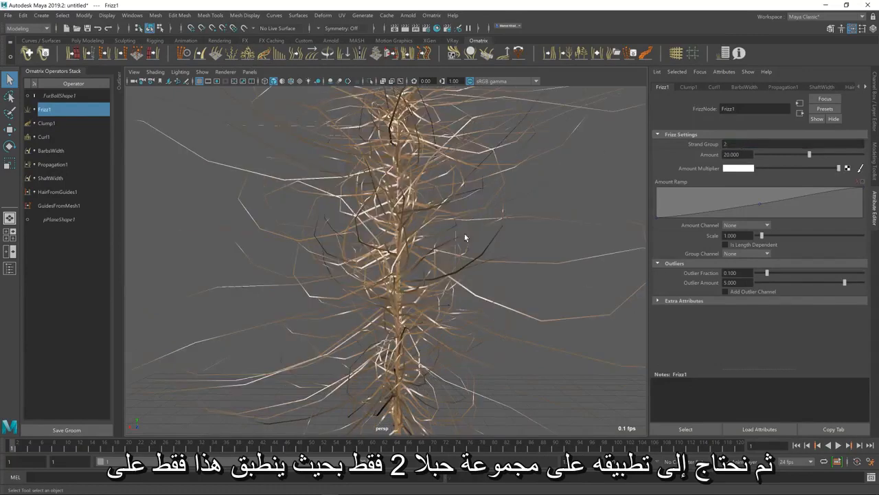
Reduce the Frizz operator's Amount to about 3.629
left_click_drag(465, 233, 448, 272, "alt")
scroll(448, 273, "down", 4)
scroll(449, 272, "up", 1)
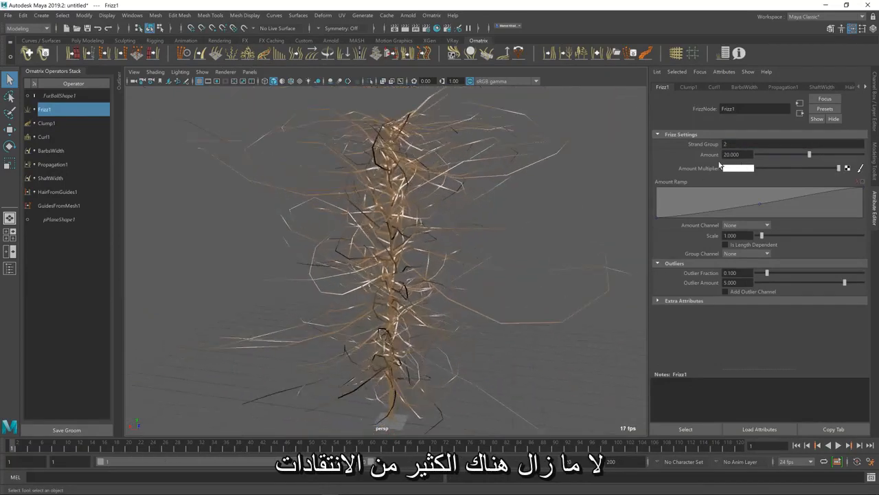
left_click_drag(809, 157, 766, 152)
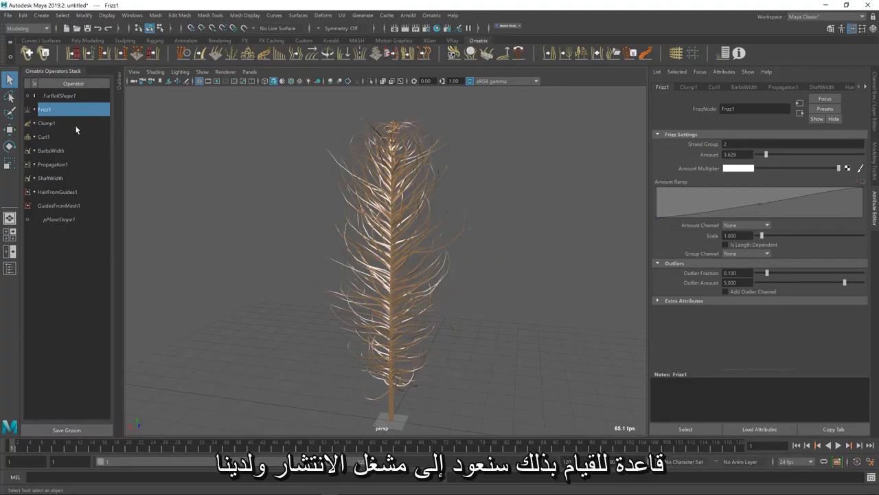
Enable Add Root Position Channel on the Propagation1 operator
left_click(58, 165)
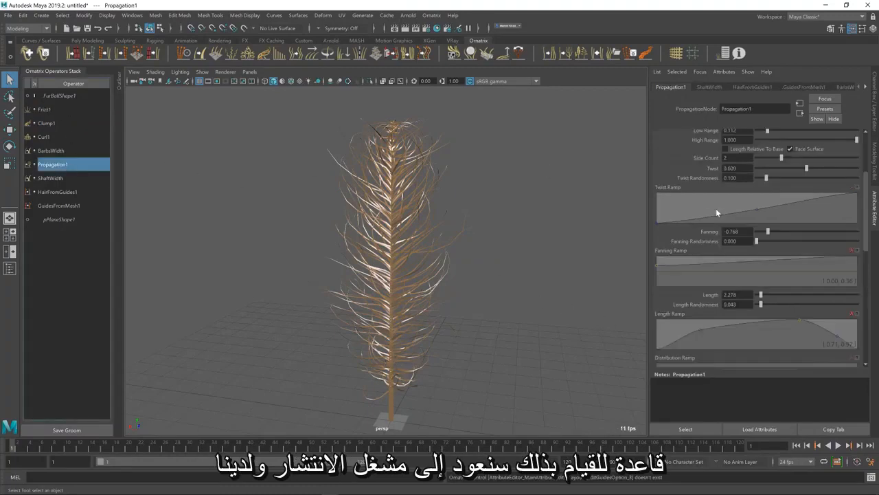
scroll(687, 251, "down", 3)
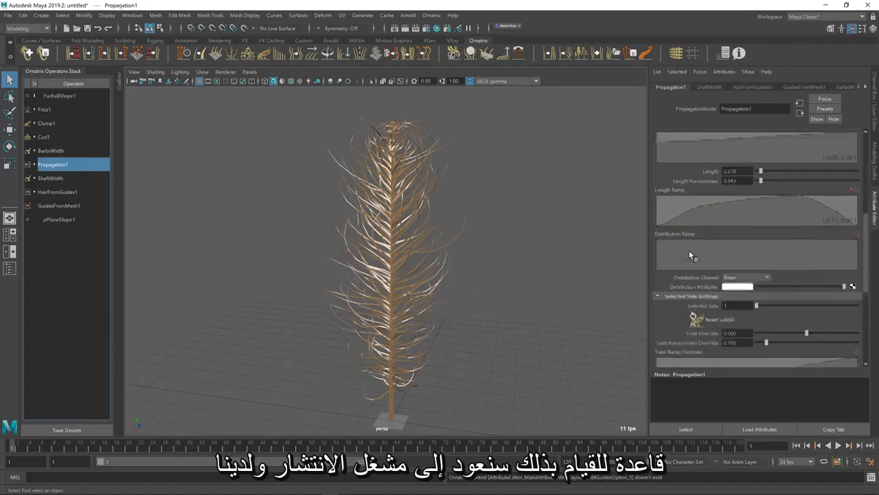
scroll(688, 254, "up", 5)
scroll(689, 260, "up", 2)
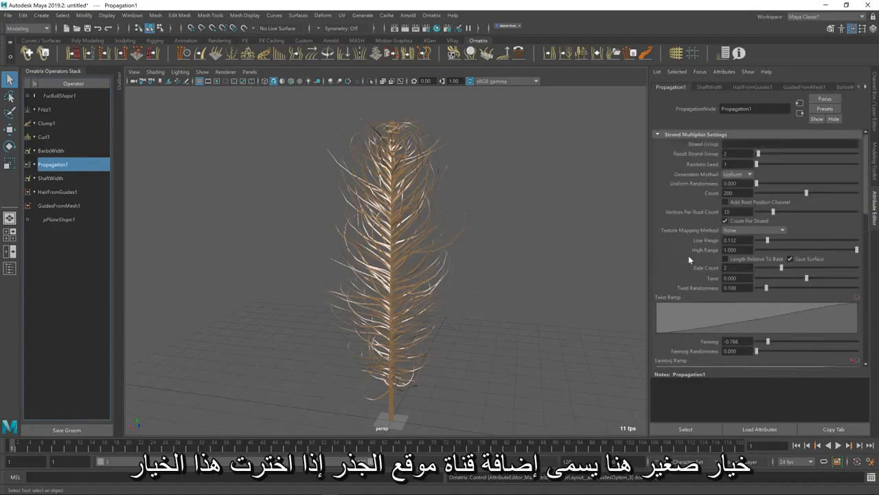
left_click(756, 205)
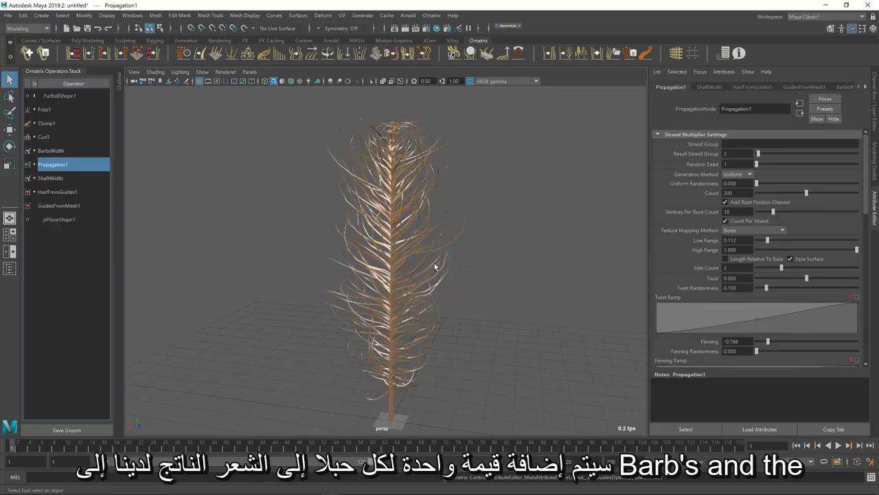
Set the Frizz1 operator's Amount Channel to PropRootPositio and inspect the frizz along the feather
left_click(56, 111)
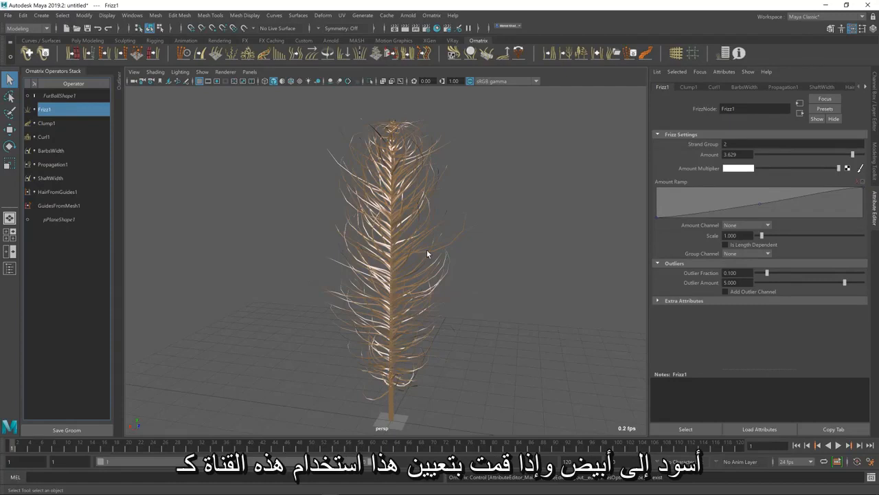
left_click(742, 225)
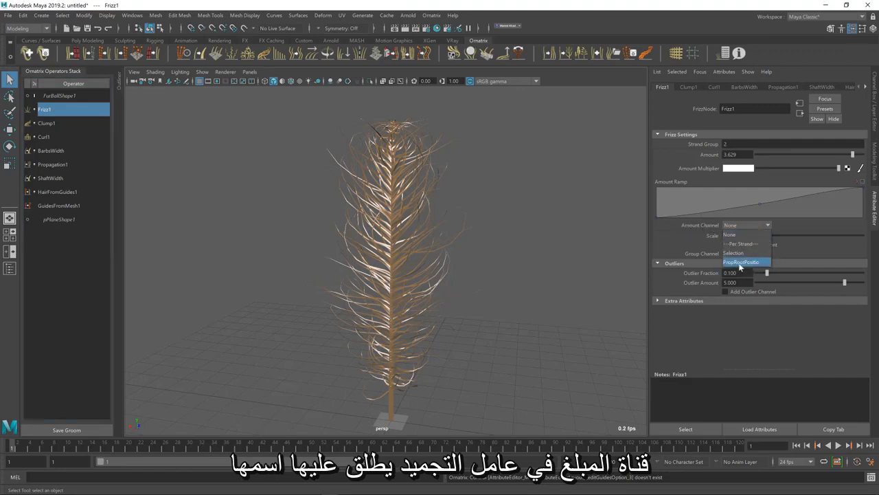
left_click(741, 263)
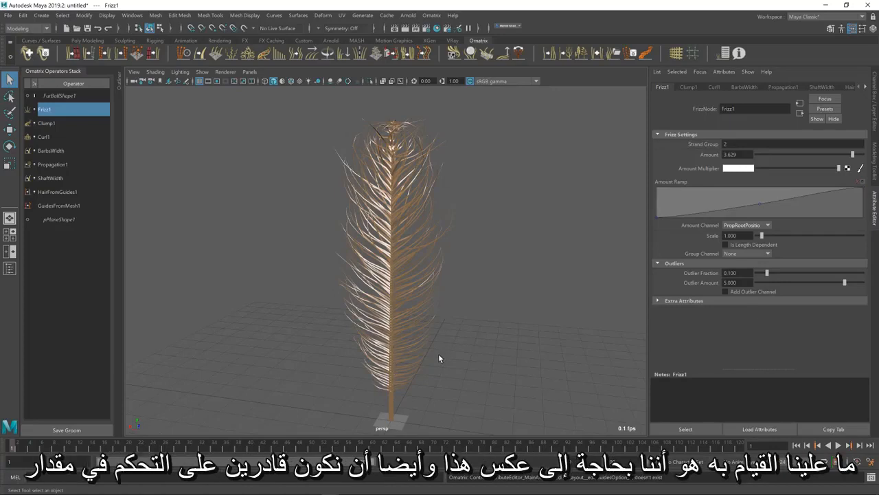
left_click_drag(439, 354, 437, 355, "alt")
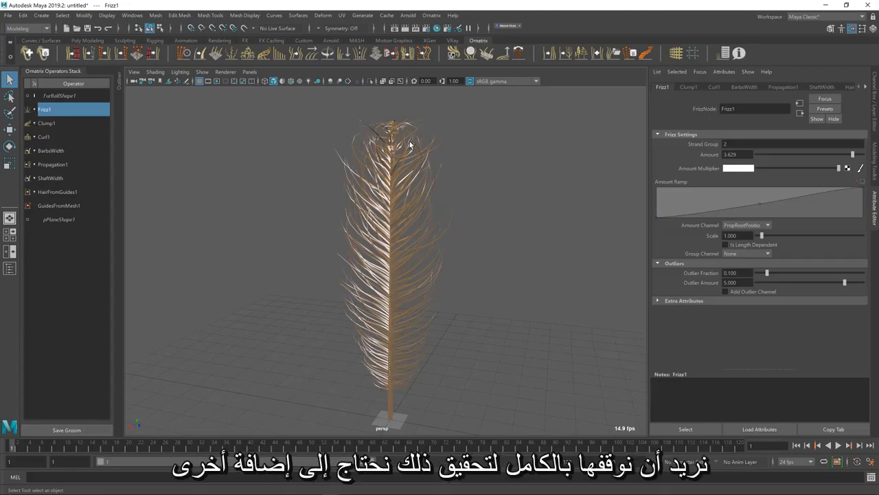
Add a Generate Strand Data operator above Clump1, targeting the existing channel PropRootPositio
left_click(60, 123)
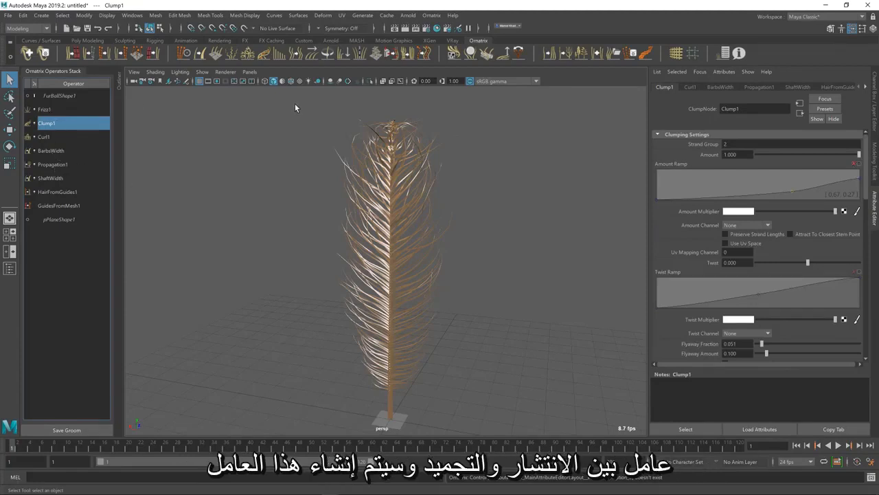
left_click(632, 55)
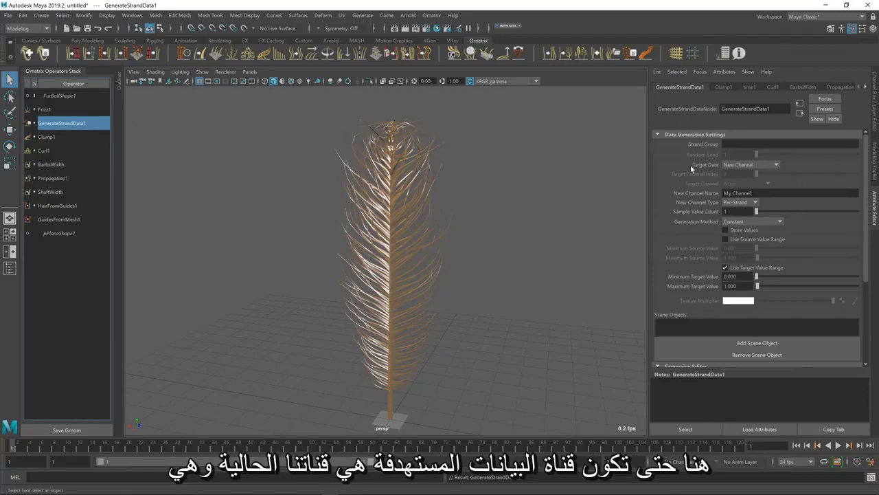
left_click(755, 164)
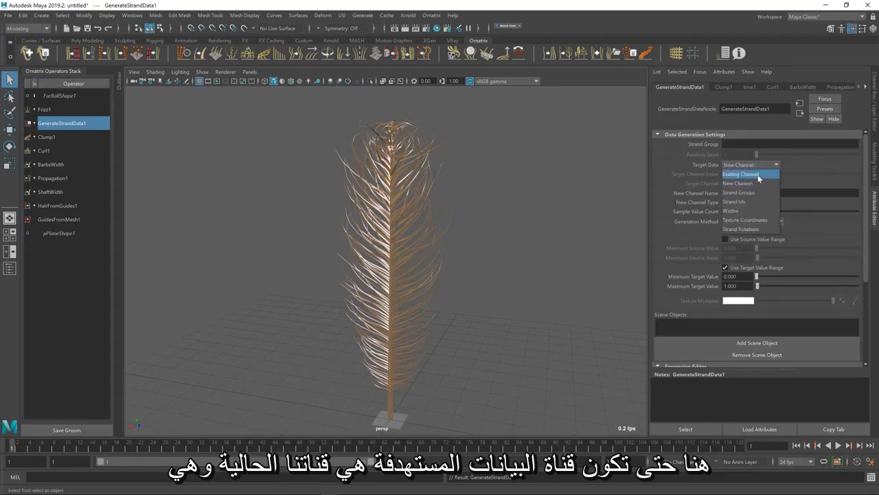
left_click(758, 174)
left_click(757, 183)
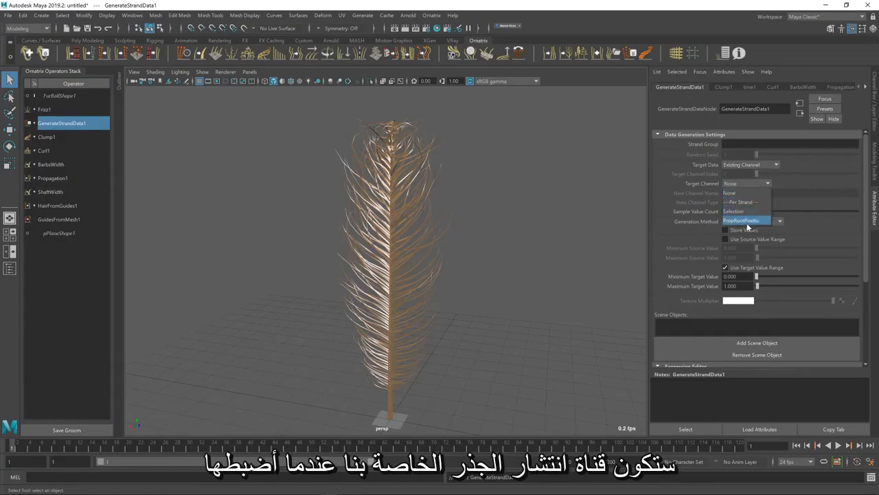
left_click(748, 219)
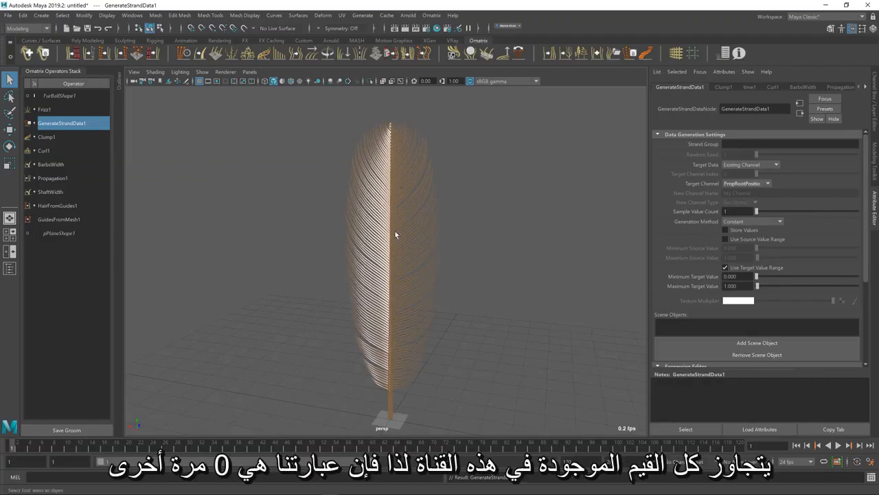
Set the strand data Generation Method to Expression and open an enlarged expression editor beside the feather
left_click(735, 221)
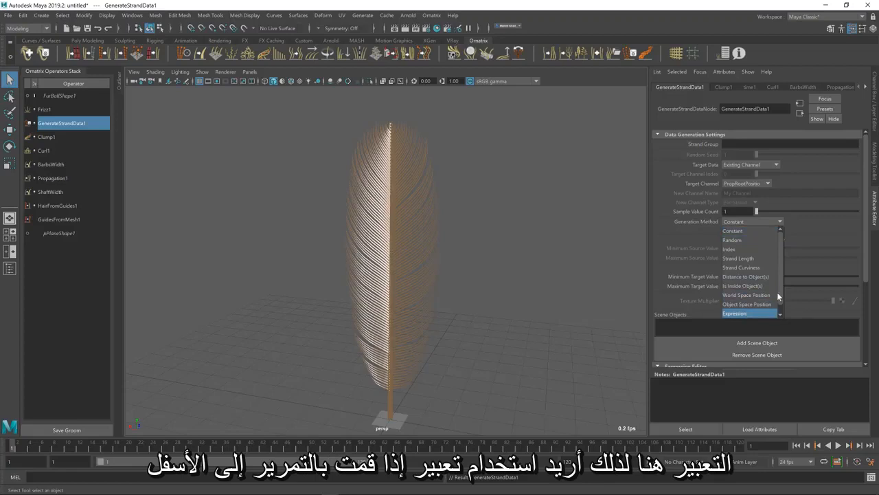
left_click(760, 311)
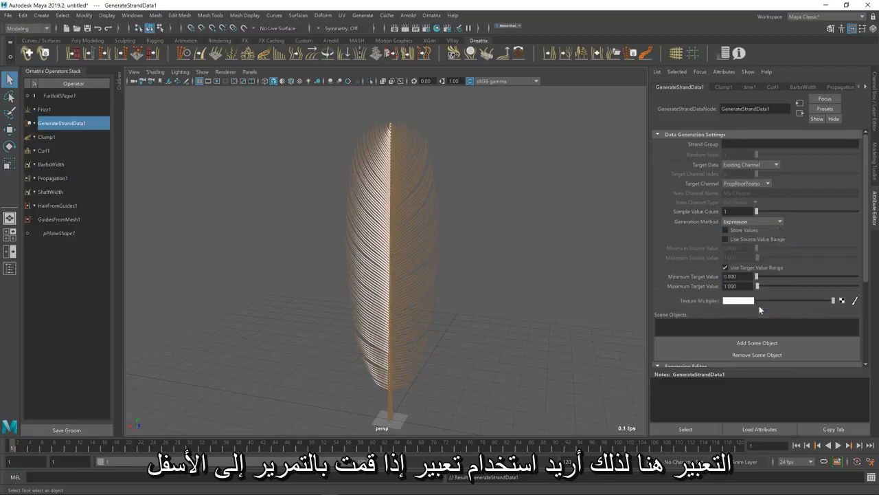
scroll(687, 295, "down", 3)
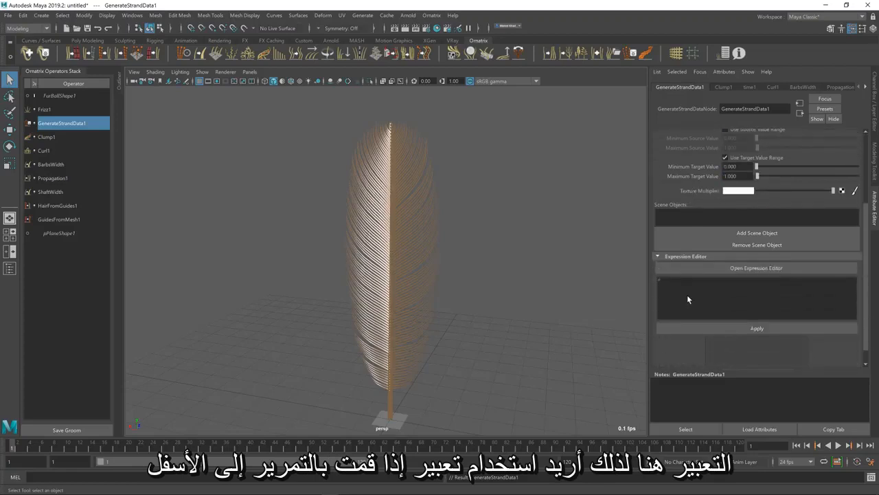
scroll(688, 298, "up", 1)
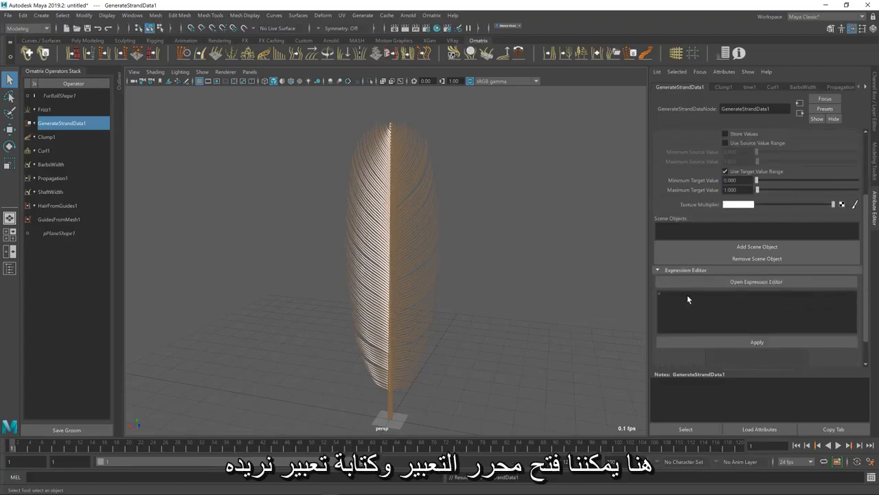
left_click(755, 281)
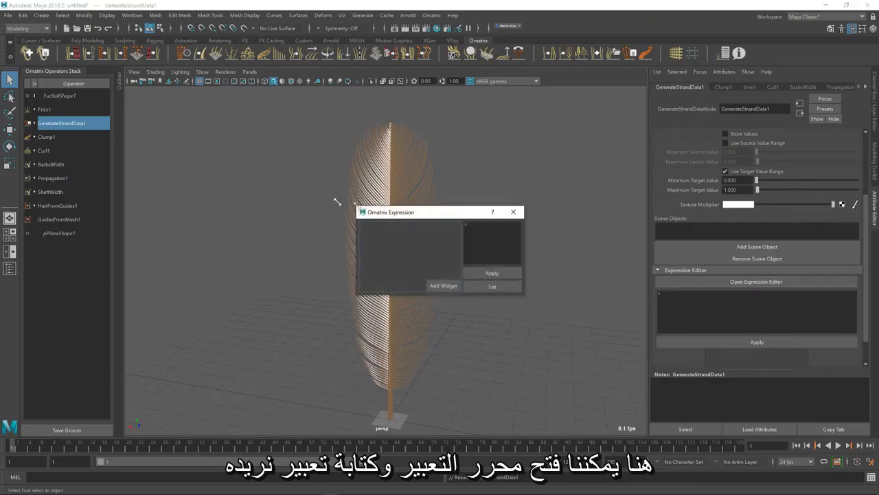
left_click_drag(337, 202, 150, 134)
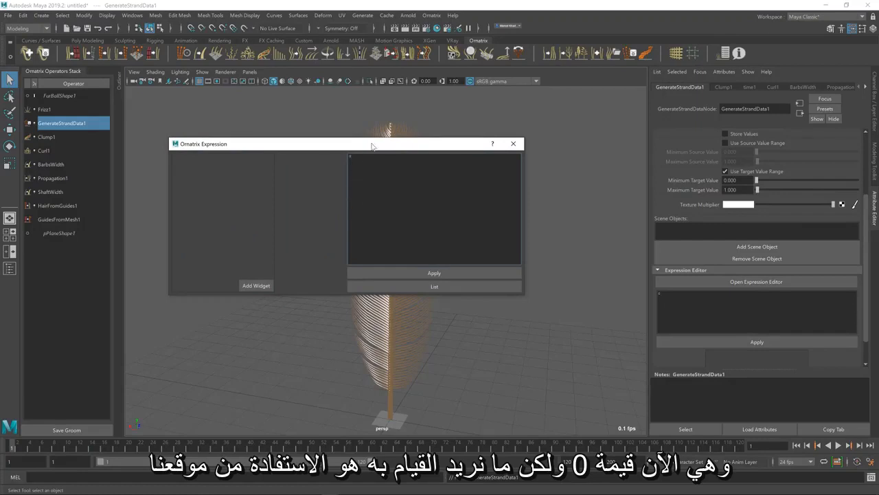
left_click_drag(372, 145, 644, 220)
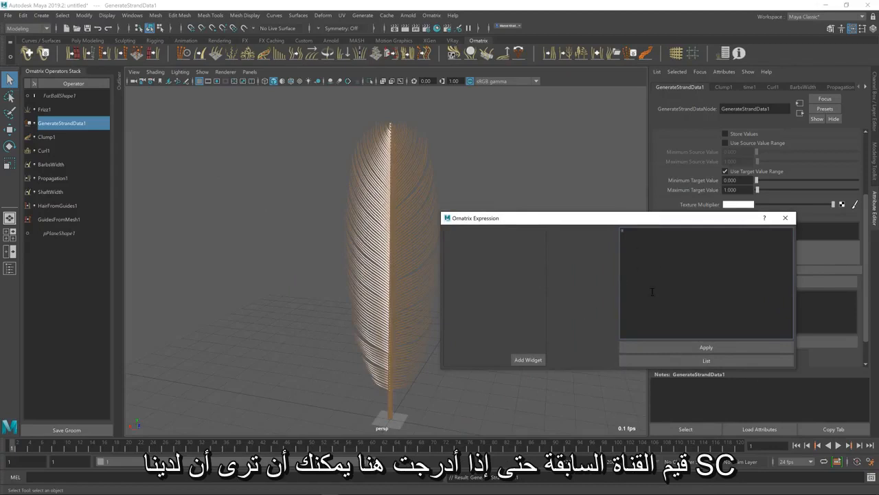
Look up the available expression variables, then enter sc_PropRootPositio as the expression and apply it
left_click(687, 362)
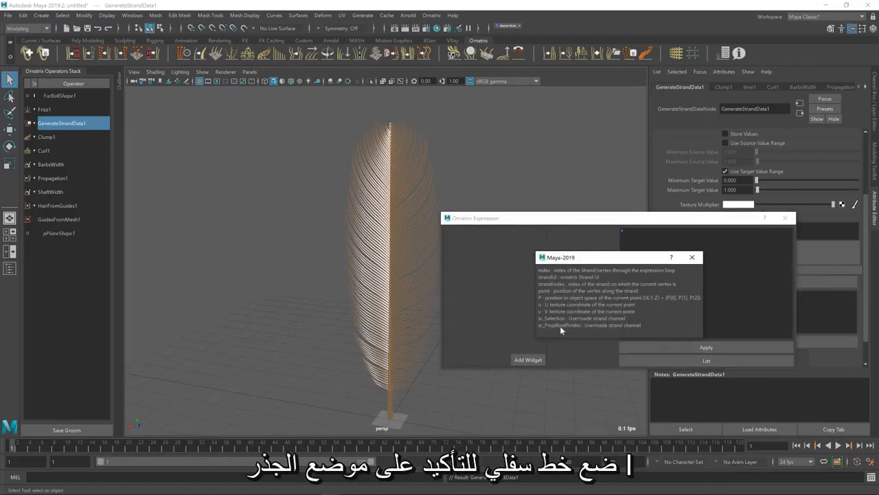
left_click(692, 257)
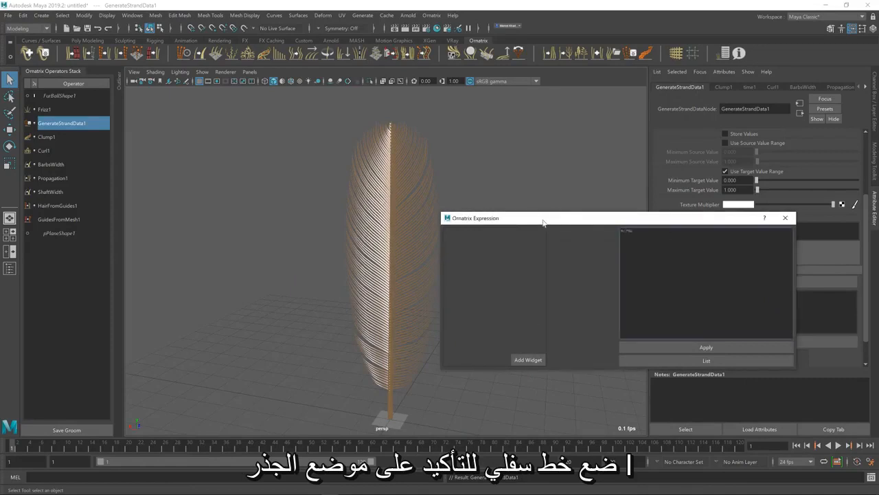
type("RootPosition")
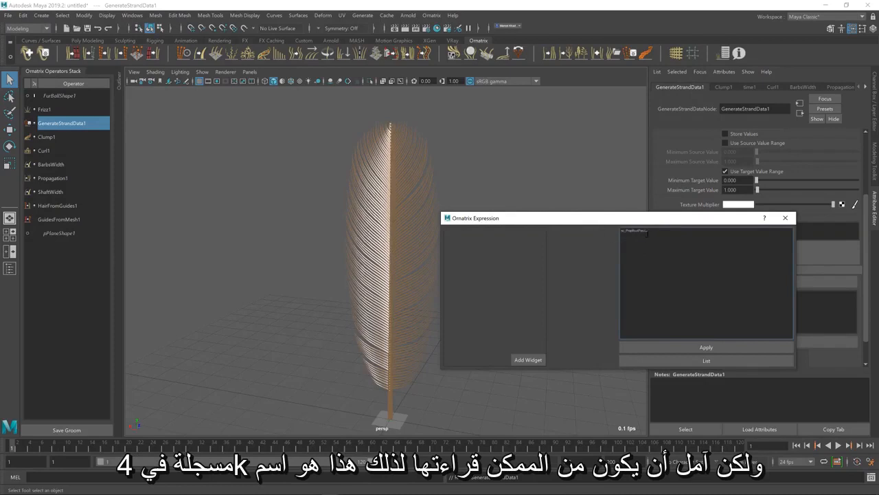
left_click_drag(649, 232, 608, 231)
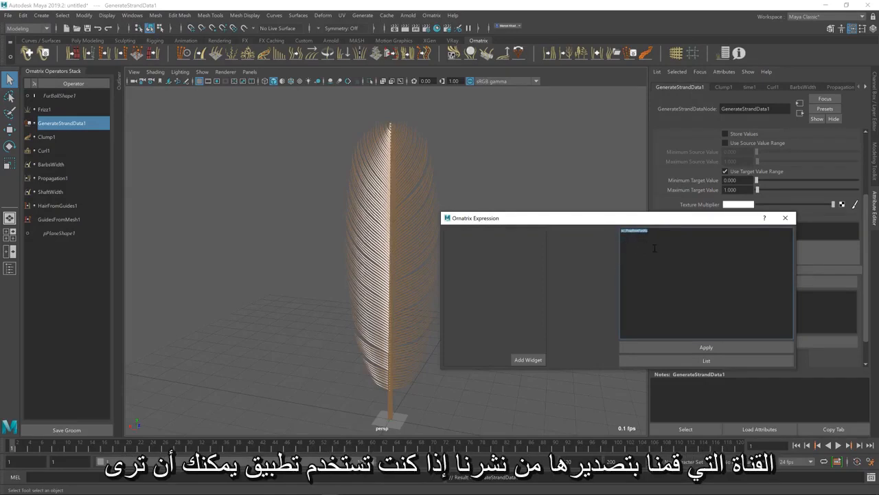
left_click(670, 347)
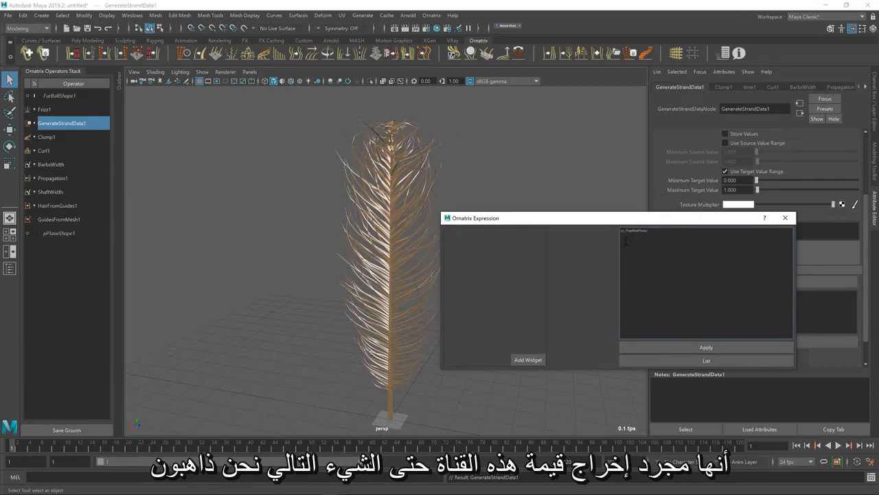
Add a curve widget variable $var0 to the expression and use sc_PropRootPositio as its lookup parameter
left_click(530, 357)
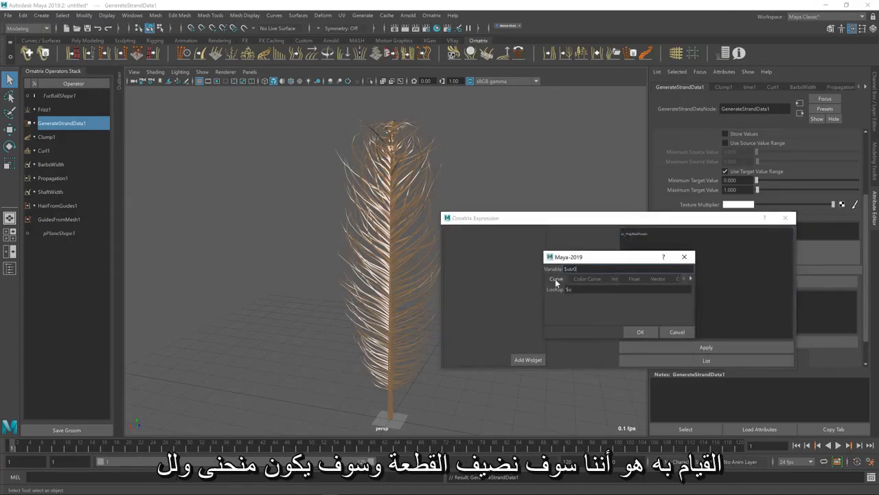
left_click(641, 333)
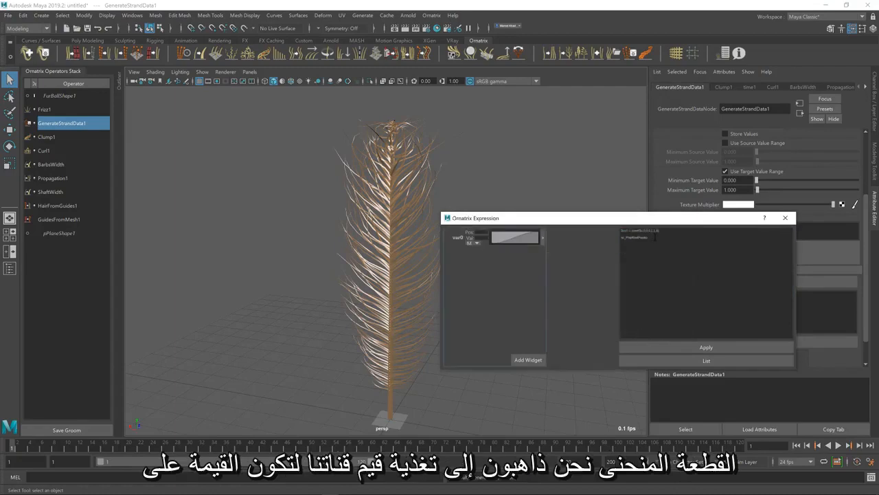
left_click(631, 247)
key("ctrl+a")
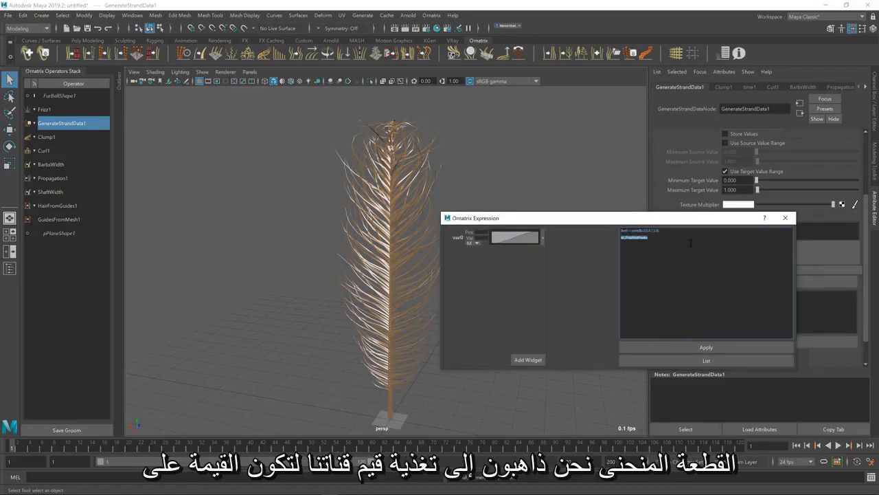
key("BackSpace")
key("Left")
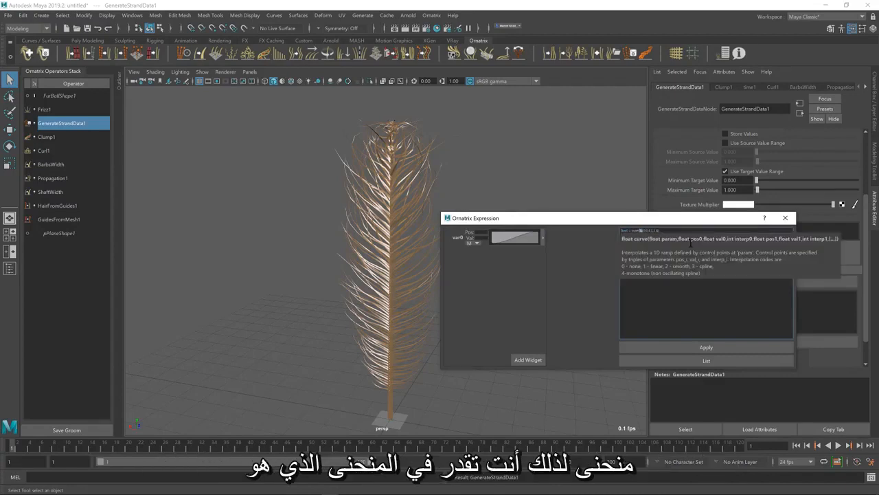
type("$d_PropRootPosition")
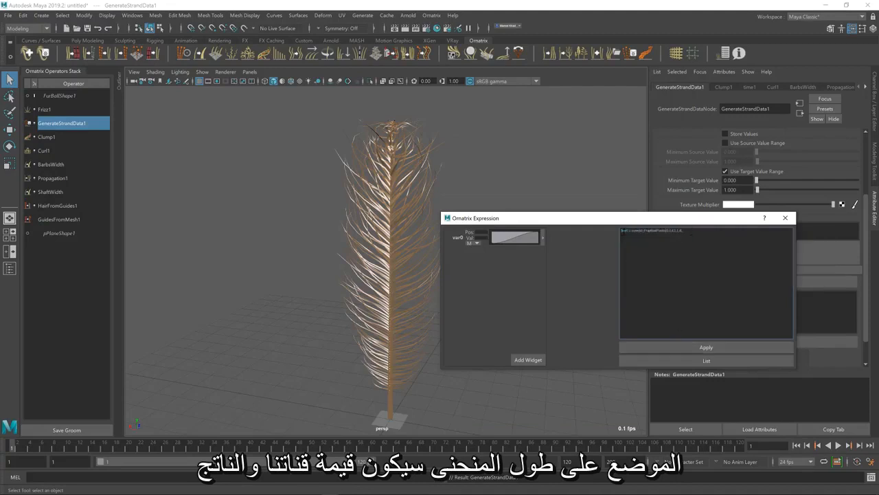
Output $var0 on a second line of the expression and apply it to the strand data
left_click_drag(629, 231, 684, 231)
left_click(674, 236)
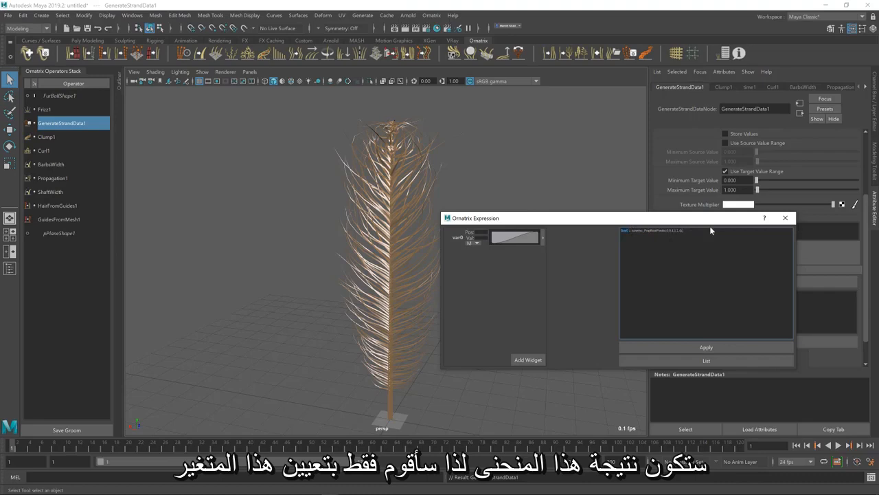
key("Return")
type("$var0")
left_click_drag(631, 235, 604, 220)
left_click(632, 246)
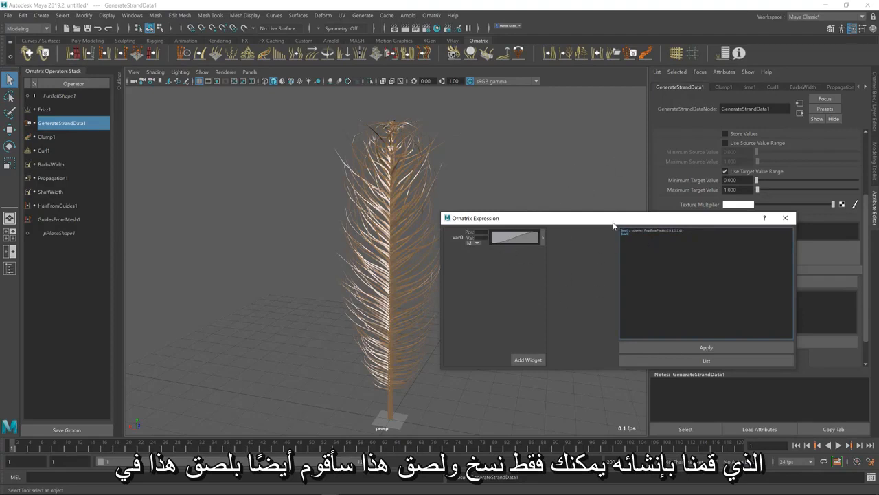
left_click_drag(612, 223, 626, 237)
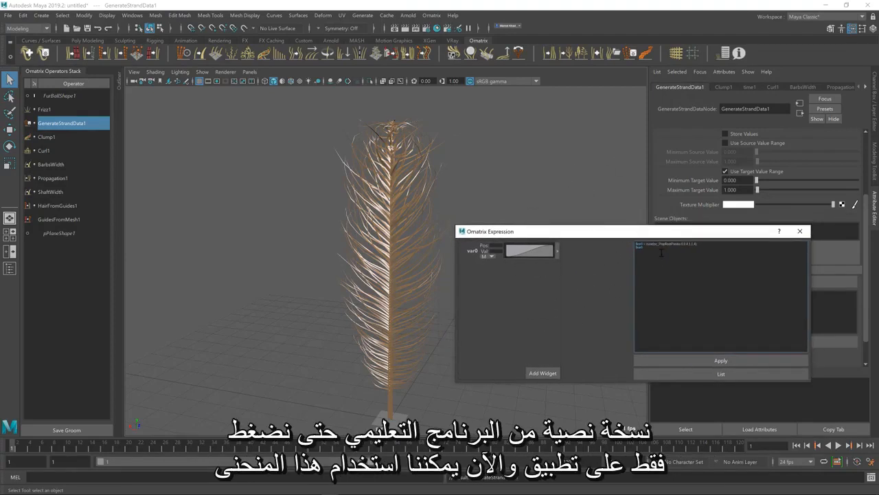
left_click(718, 358)
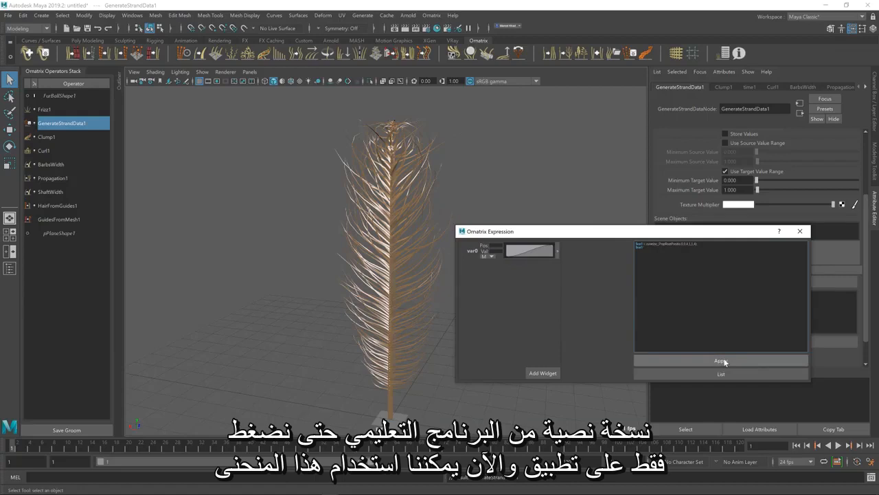
left_click(724, 361)
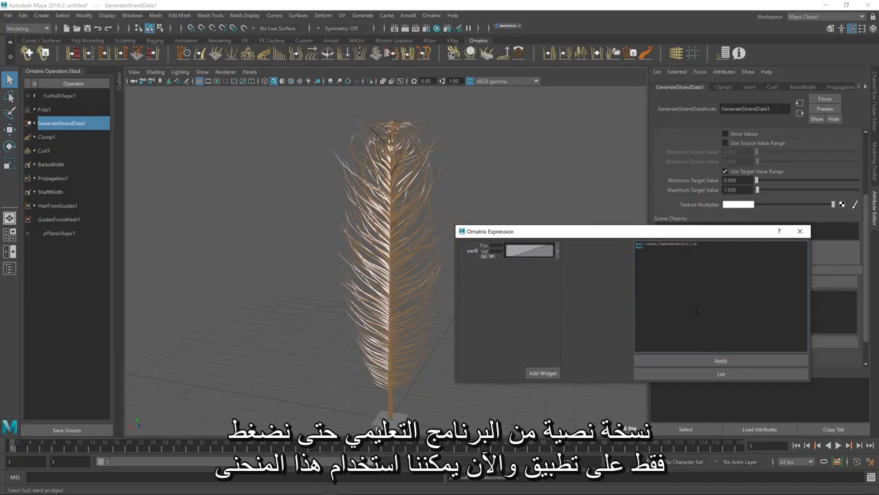
Open the var0 curve in an enlarged editor and reshape it to start at 1, drop steeply about a fifth along, and end at 0
left_click(557, 253)
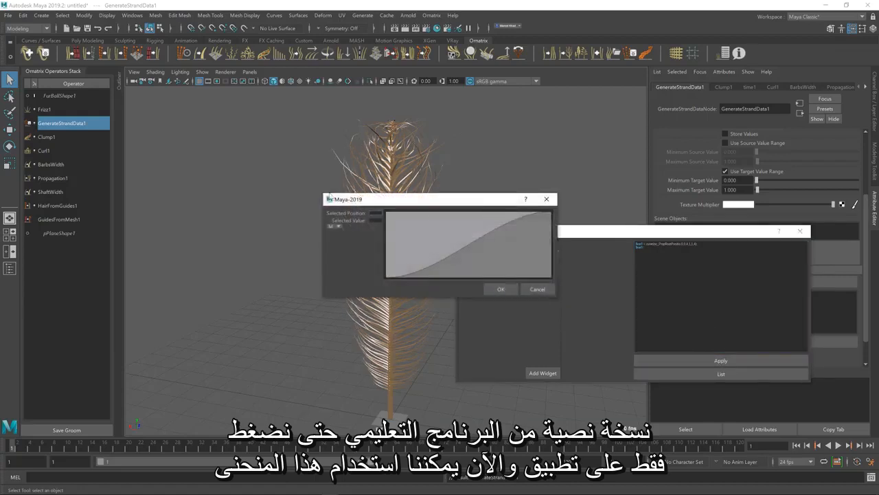
left_click_drag(324, 193, 193, 169)
left_click_drag(281, 175, 527, 287)
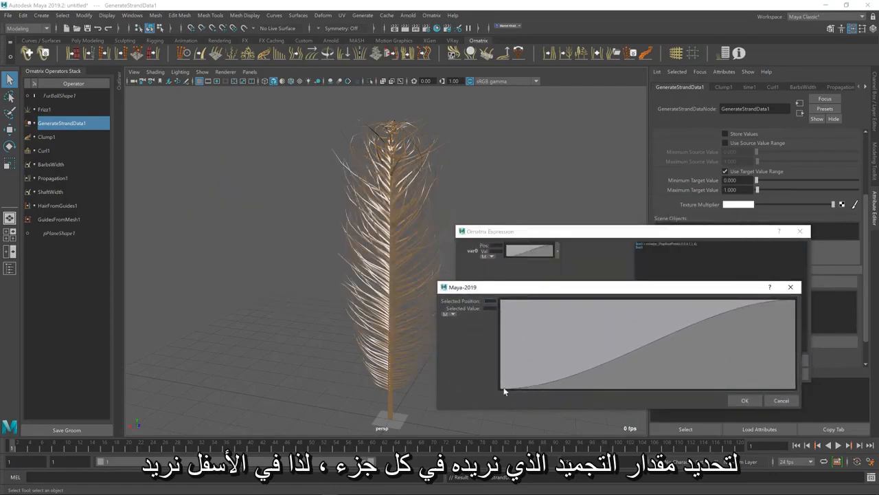
left_click_drag(500, 387, 499, 300)
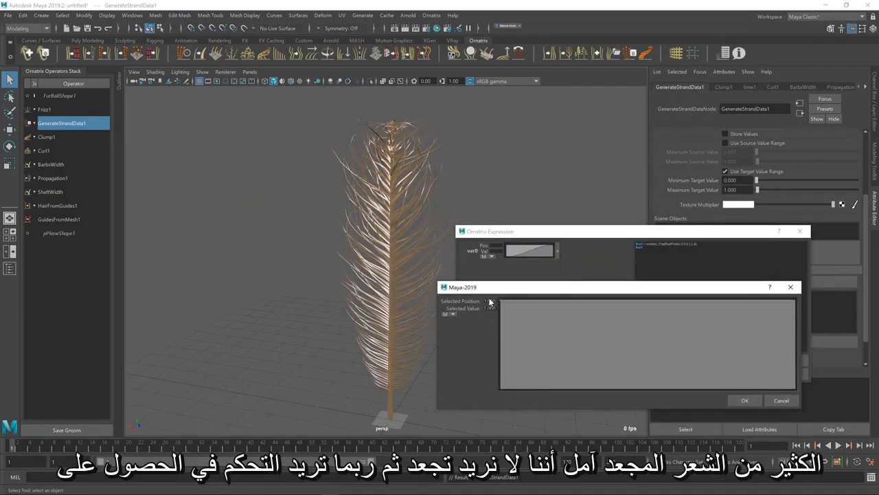
left_click_drag(794, 300, 796, 387)
left_click_drag(591, 342, 569, 390)
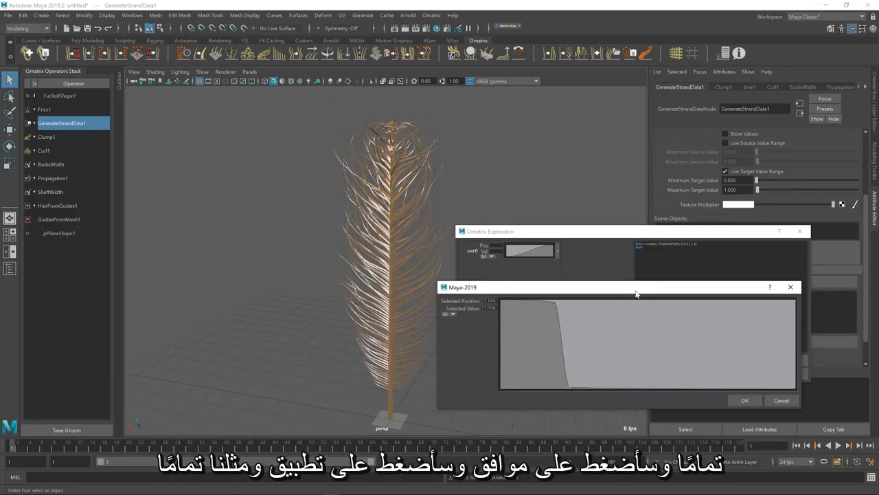
Accept the reshaped var0 curve, apply the expression to the feather, and close the expression editor
left_click_drag(522, 287, 143, 319)
left_click(376, 434)
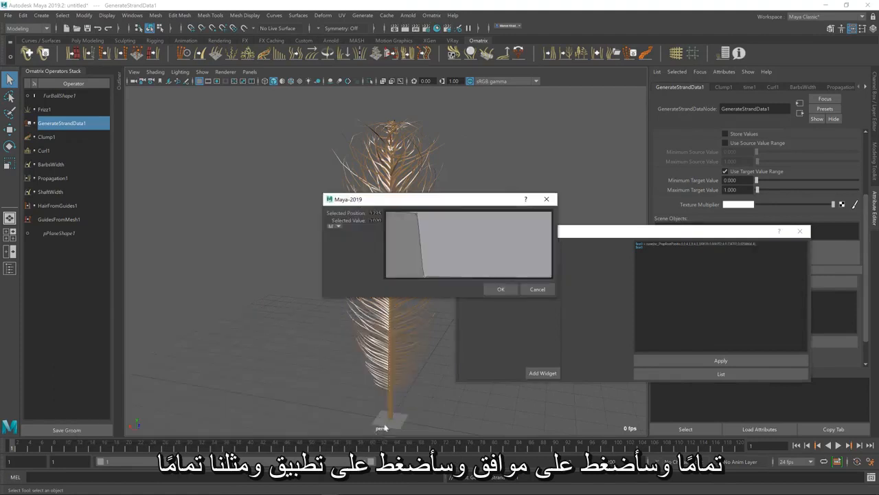
left_click(497, 291)
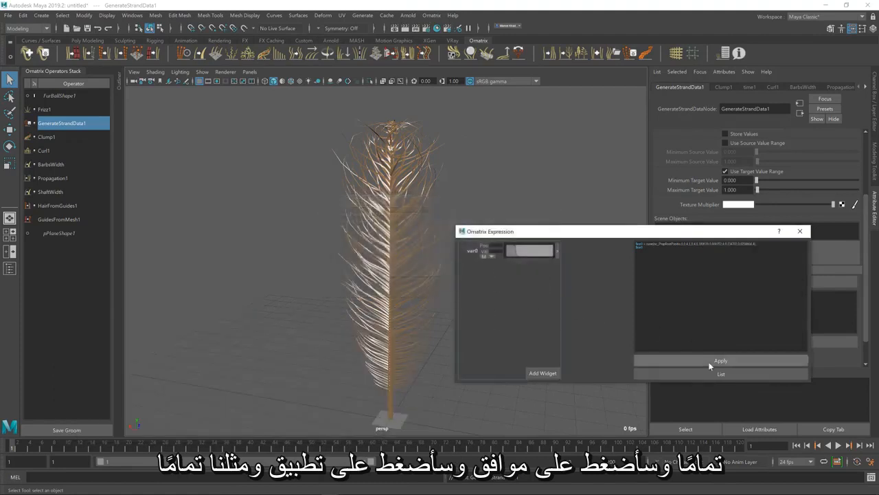
left_click(710, 359)
left_click_drag(420, 379, 391, 378, "alt")
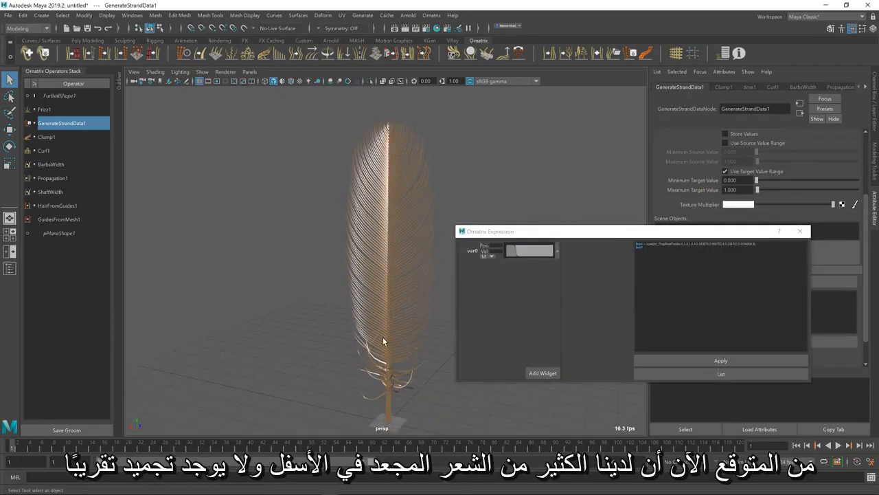
left_click(800, 231)
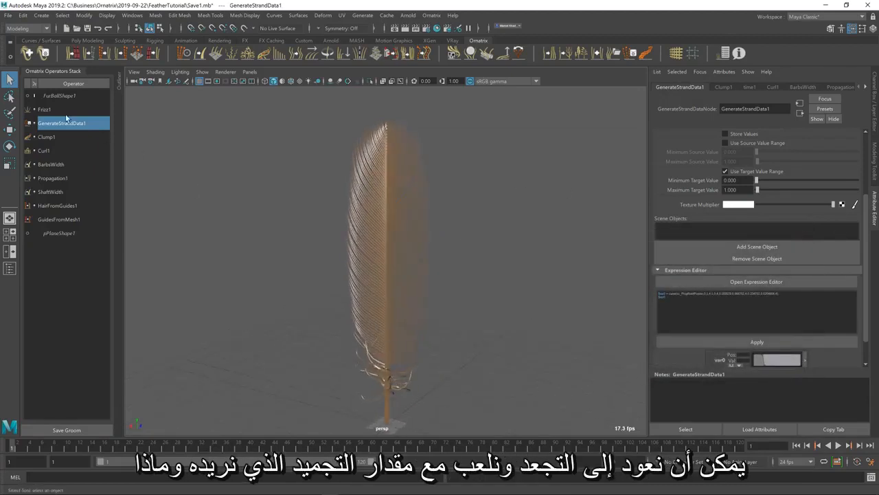
Set the Frizz1 operator's Amount to about 2.72, Scale to about 1.69 and Outlier Fraction to 0
left_click(44, 109)
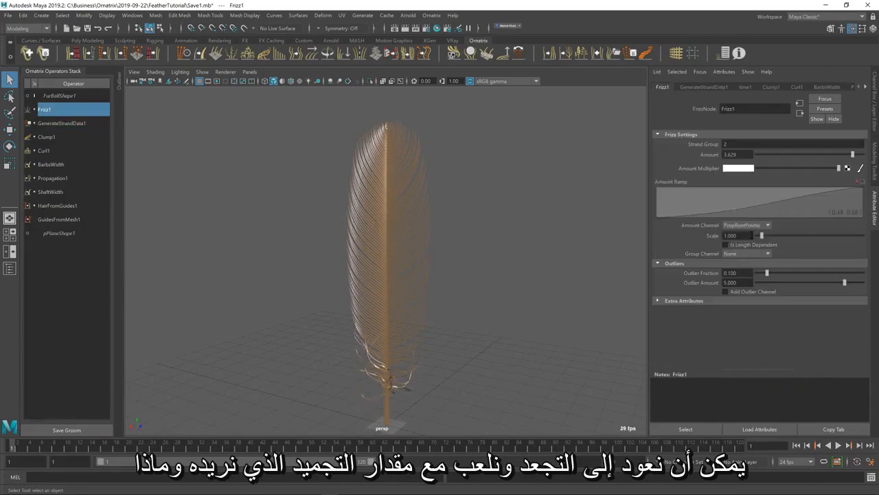
left_click_drag(855, 156, 826, 156)
left_click_drag(762, 236, 766, 236)
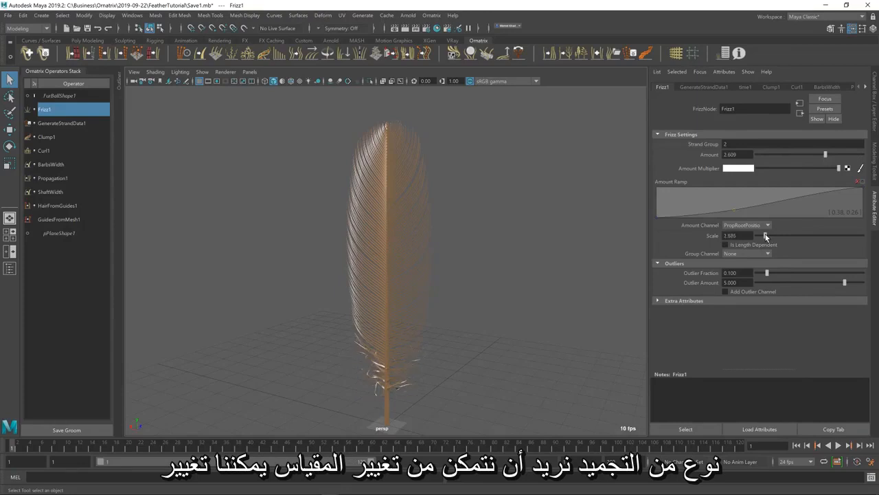
left_click(828, 154)
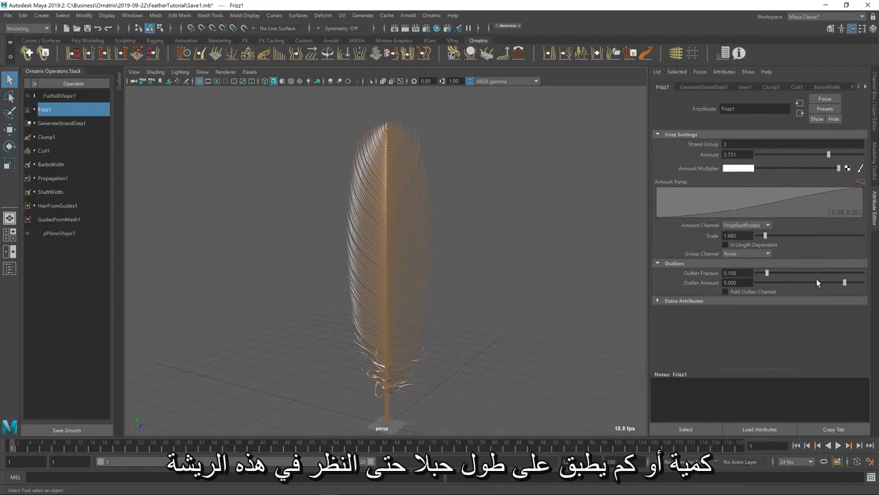
left_click_drag(766, 274, 755, 274)
left_click(738, 245)
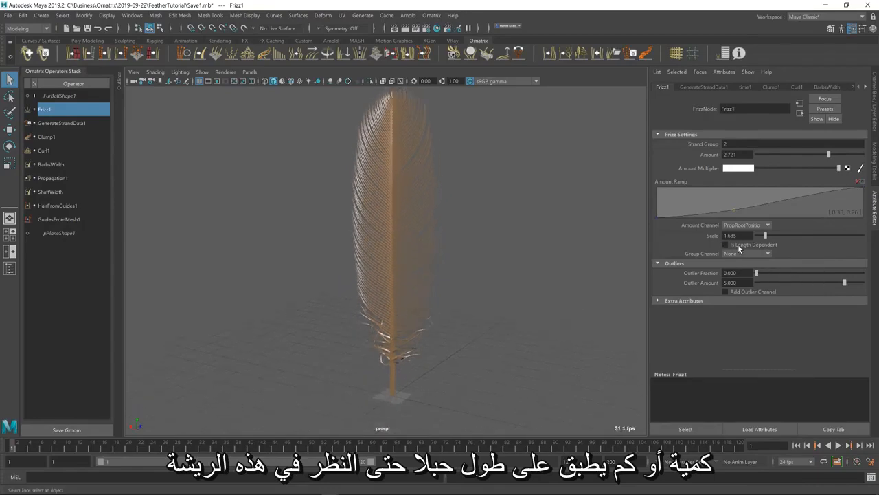
left_click_drag(441, 327, 443, 322, "alt")
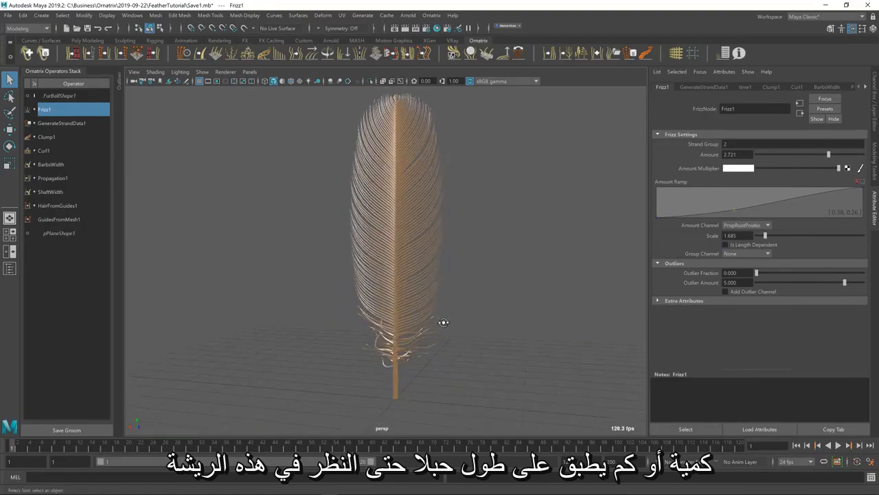
Compare the feather with the reference image and set the Propagation1 operator's Count to 400
key("alt+Tab")
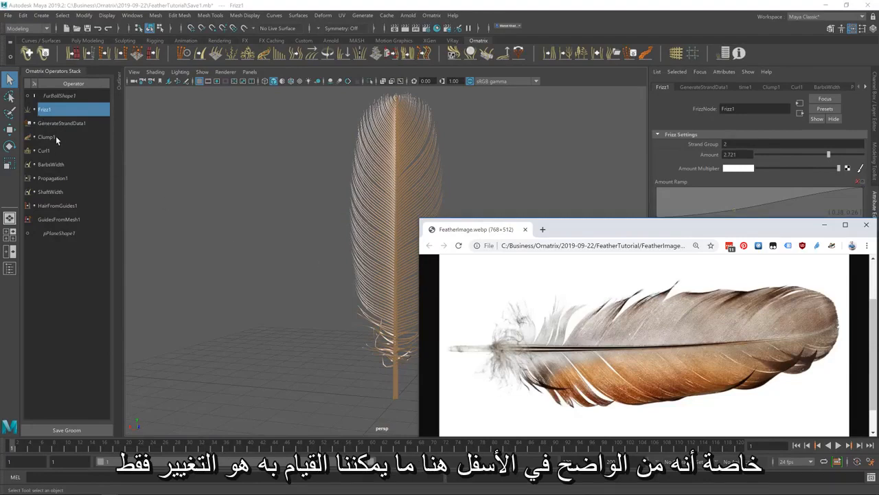
left_click(51, 163)
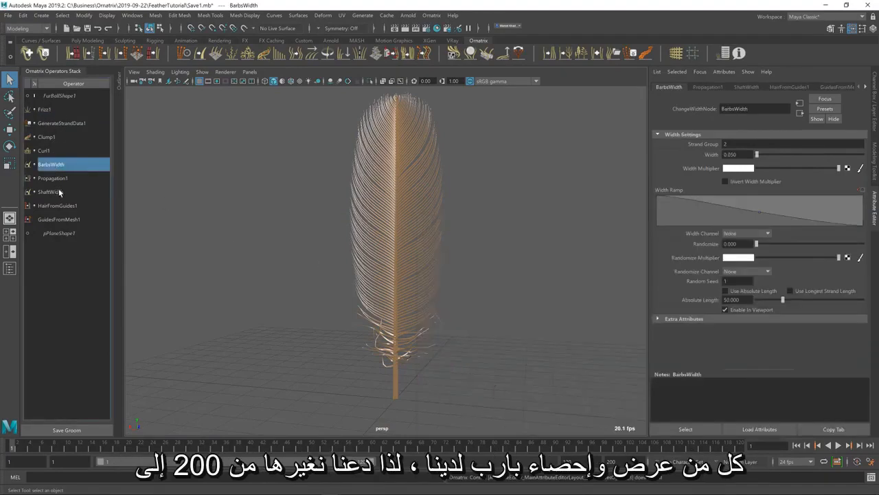
left_click(63, 178)
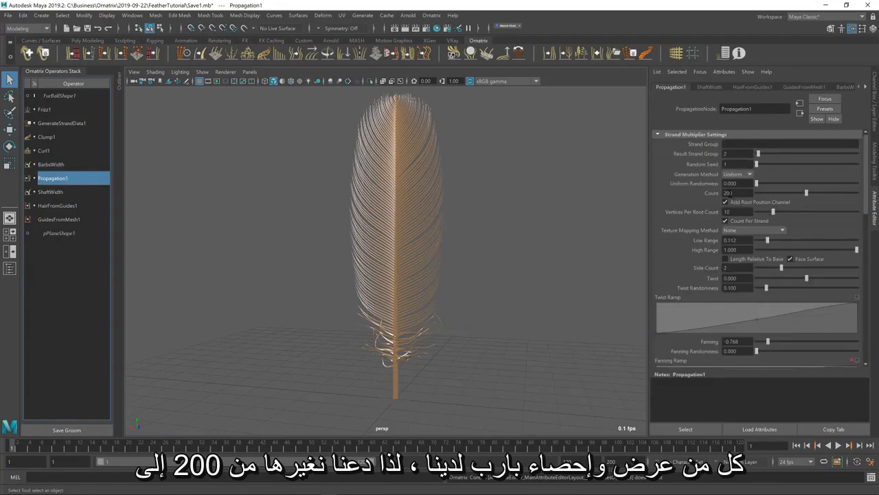
left_click_drag(728, 192, 693, 191)
type("4")
key("Return")
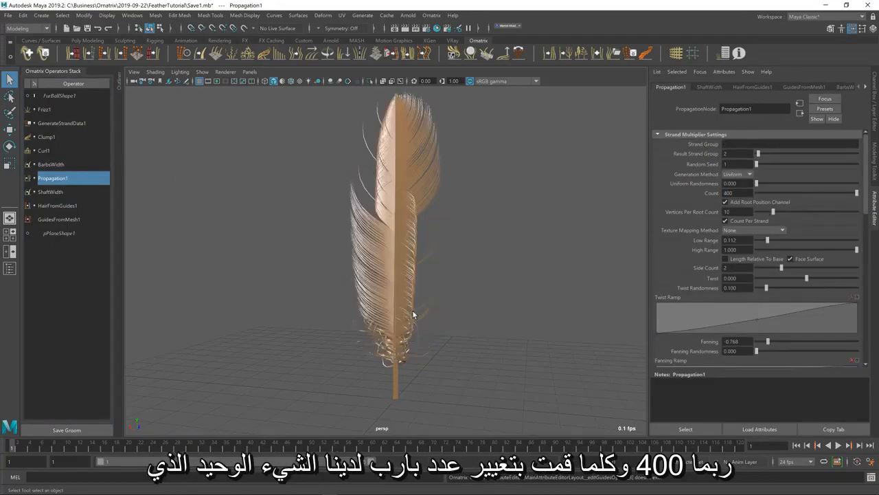
Recreate the clumps in the Clump1 operator with the Random method and a Clump Count of 100
left_click(48, 138)
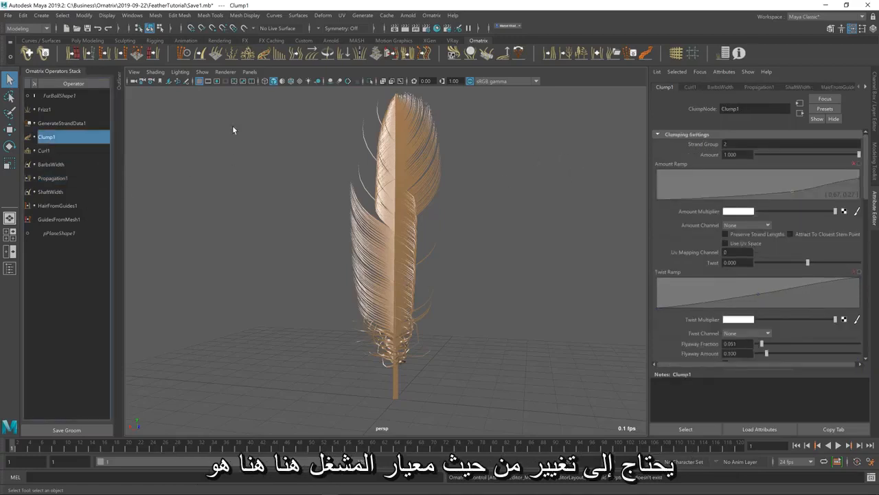
scroll(704, 330, "down", 10)
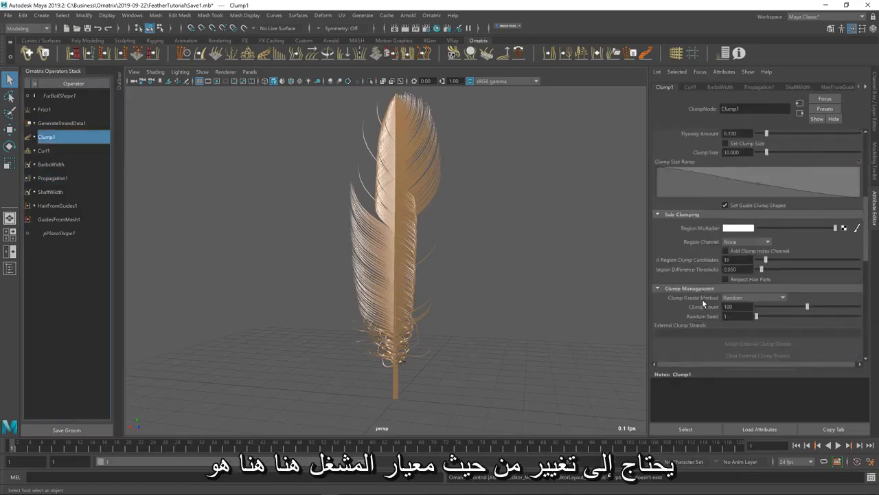
scroll(728, 231, "up", 1)
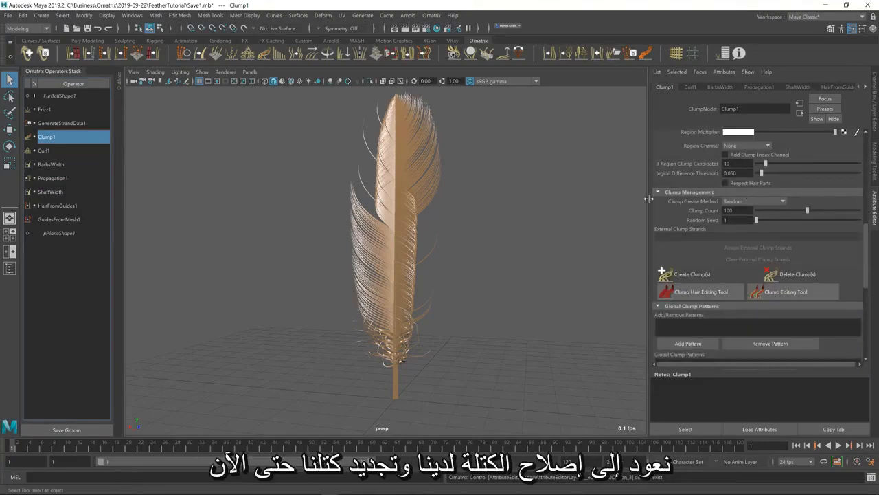
left_click(699, 273)
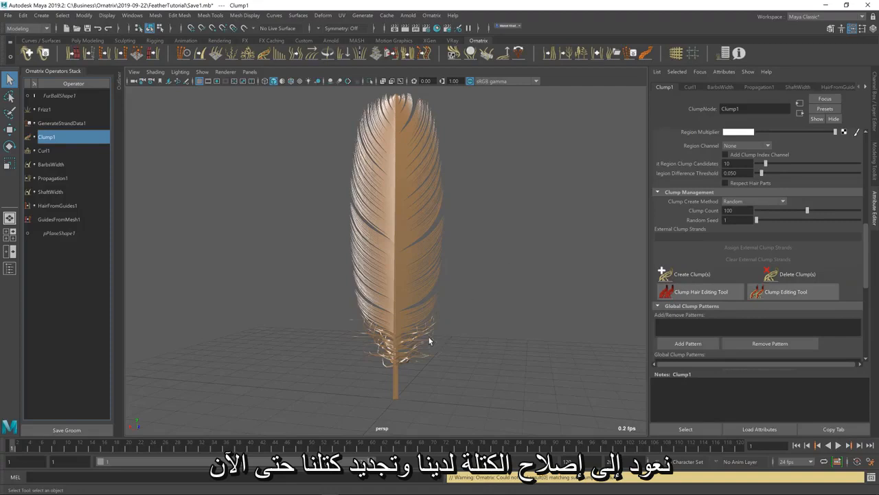
Set the BarbsWidth operator's Width to 0.025
left_click(51, 164)
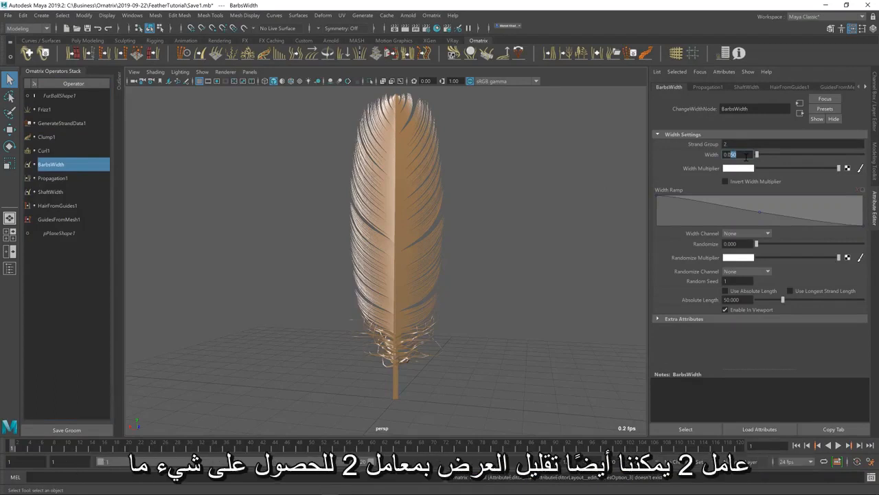
key("Return")
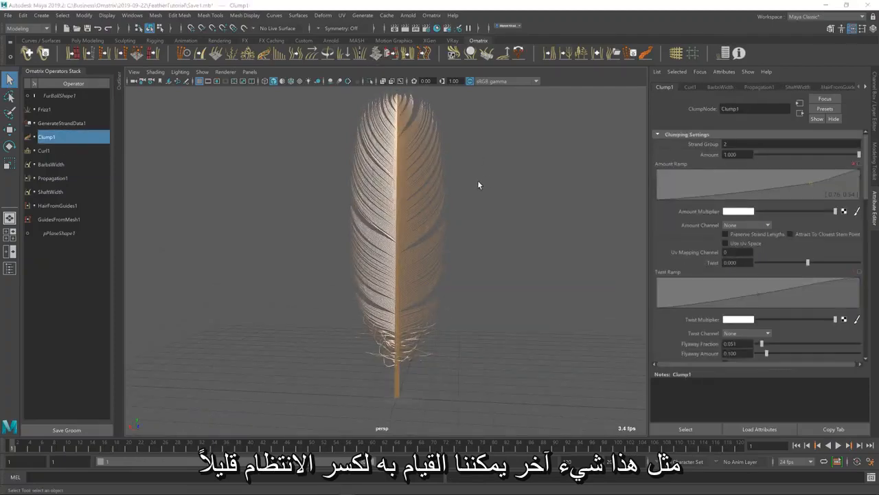
Check the reference image and set the Propagation1 operator's Fanning Randomness to about 0.007 and Length Randomness to about 0.107
key("alt+Tab")
key("alt+Tab")
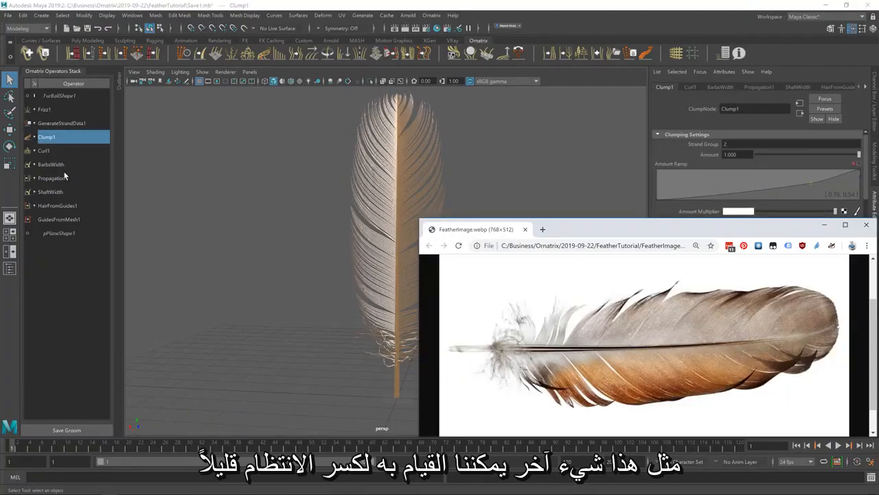
left_click(64, 176)
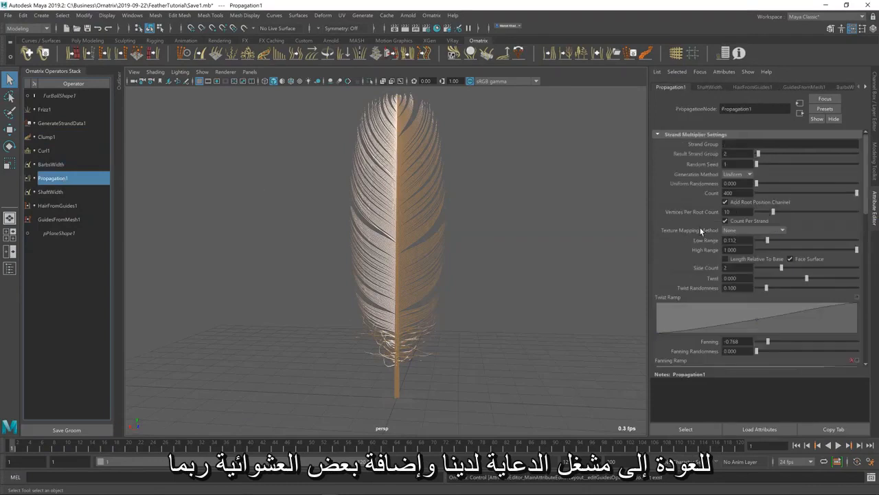
scroll(699, 270, "down", 5)
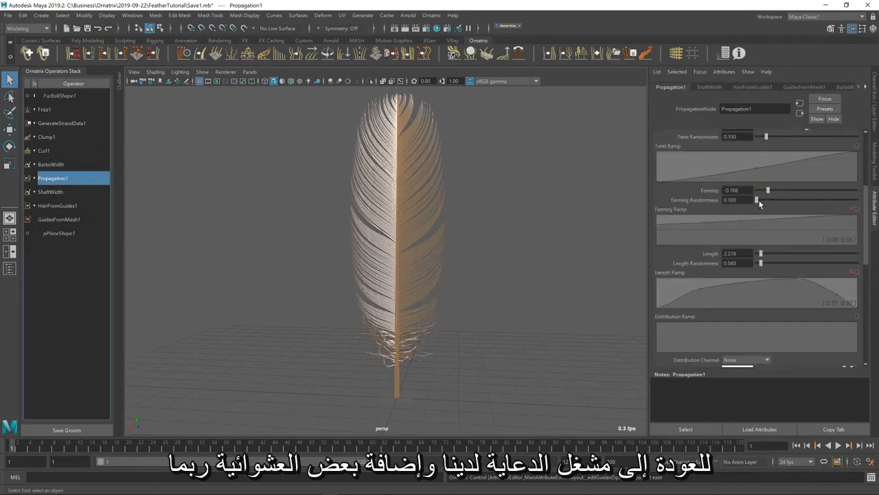
mouse_move(758, 201)
left_mouse_down()
mouse_move(867, 201)
mouse_move(757, 200)
left_mouse_up()
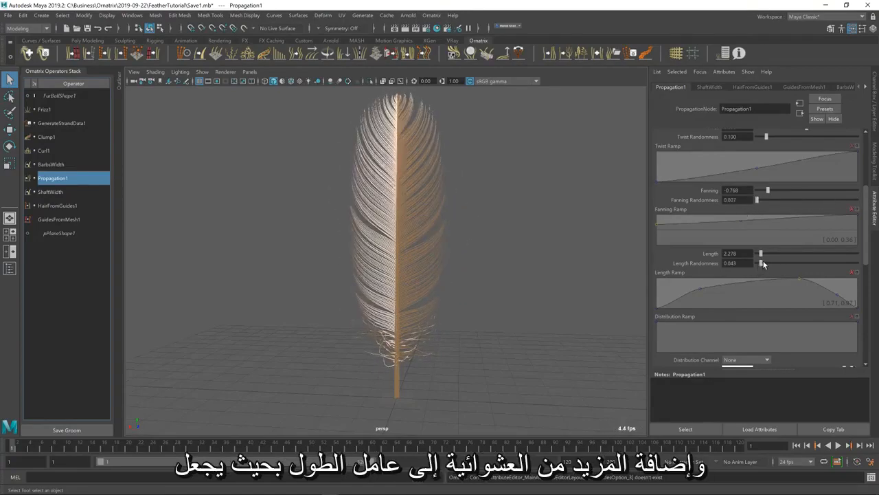
left_click_drag(763, 263, 767, 263)
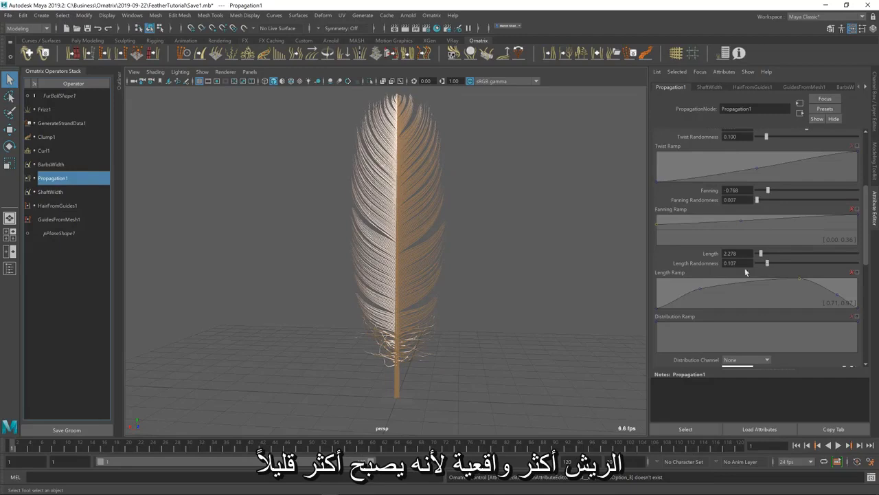
Inspect the feather from different angles and compare its shape and colouring with the reference image
left_click_drag(445, 295, 424, 255, "alt")
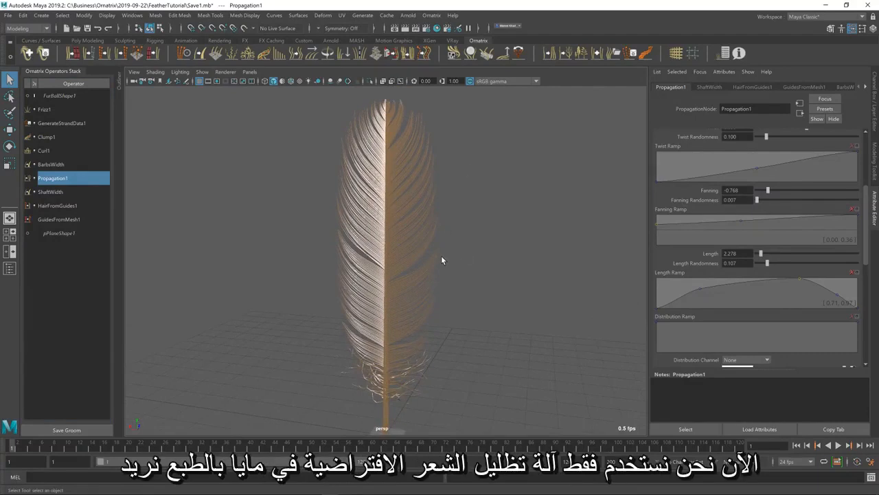
left_click_drag(442, 257, 459, 255, "alt")
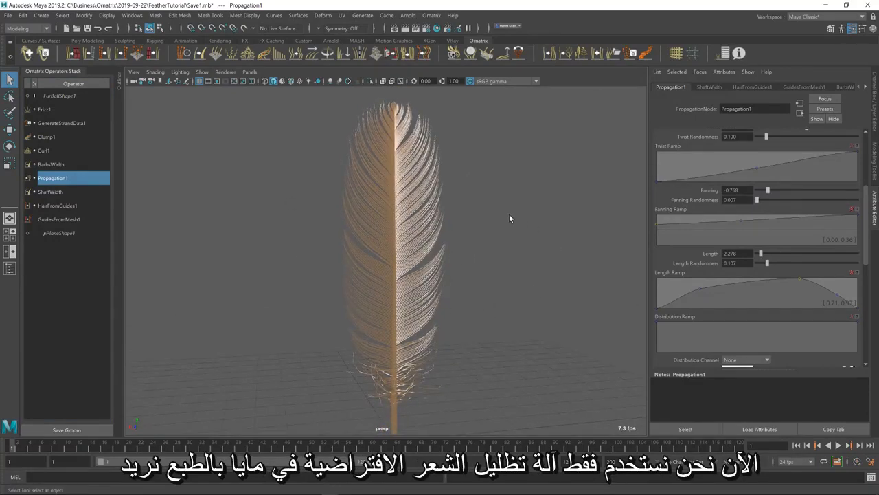
key("alt+Tab")
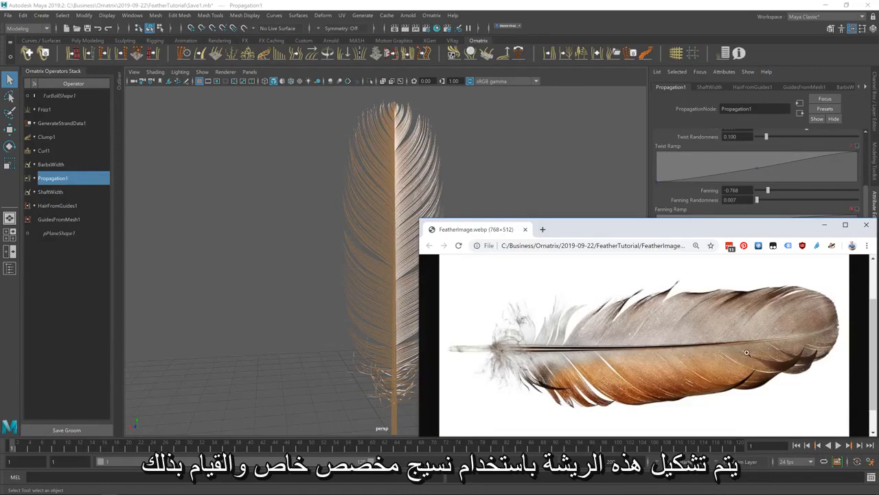
left_click(481, 8)
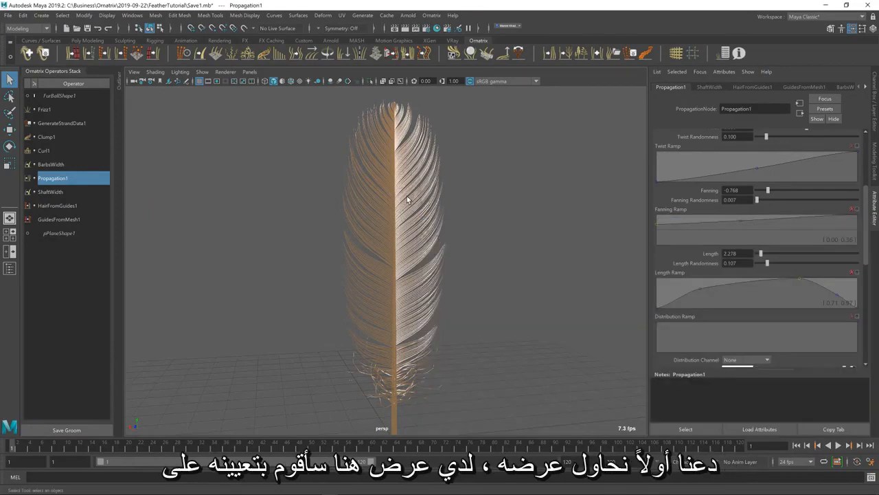
Open the Render View, choose Arnold Renderer and render the current frame
left_click(397, 29)
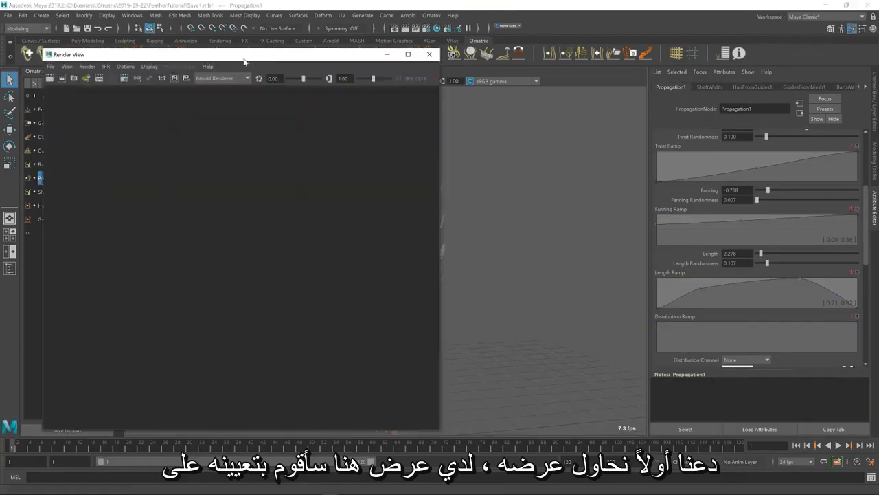
left_click(225, 79)
left_click(216, 118)
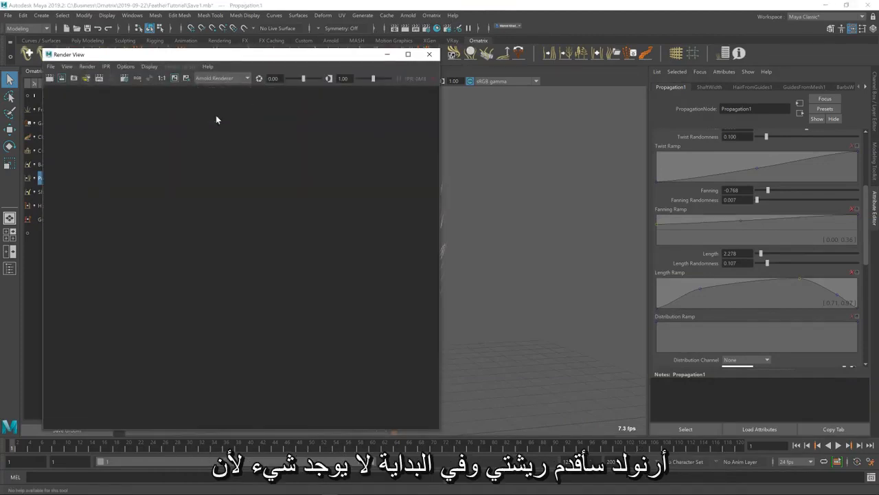
left_click(48, 79)
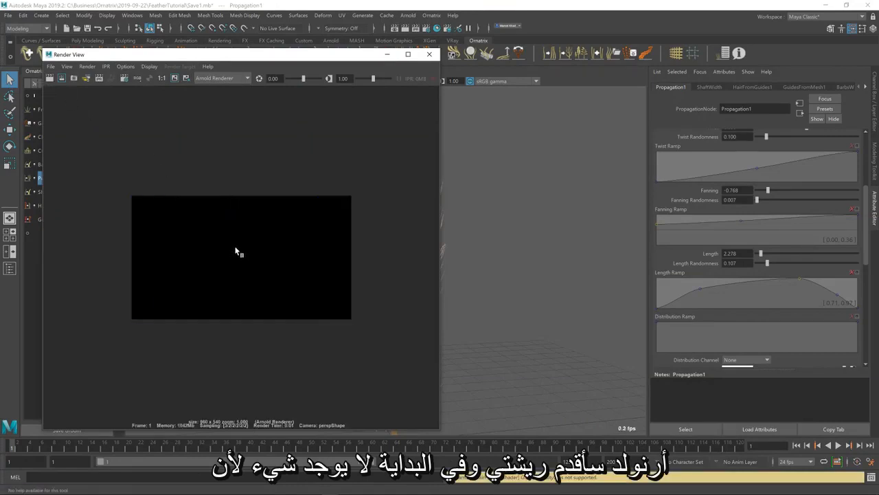
Examine the render's alpha channel, and return the display to all channels
left_click(149, 66)
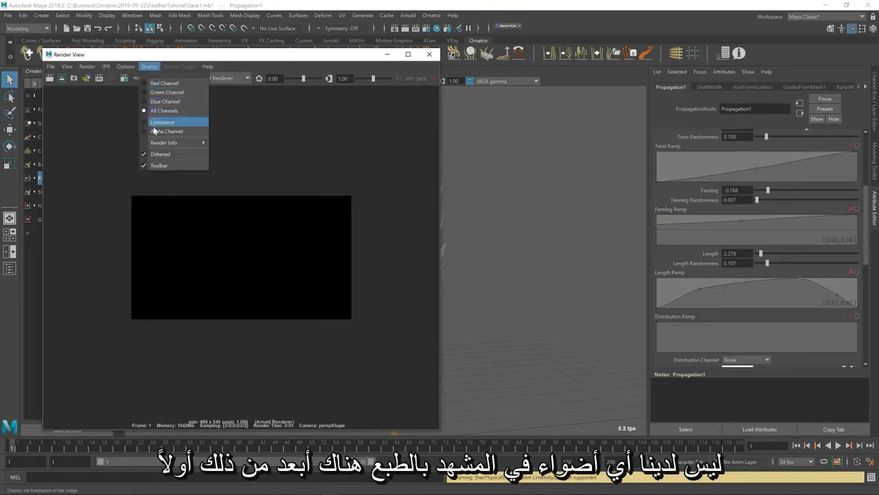
left_click(154, 126)
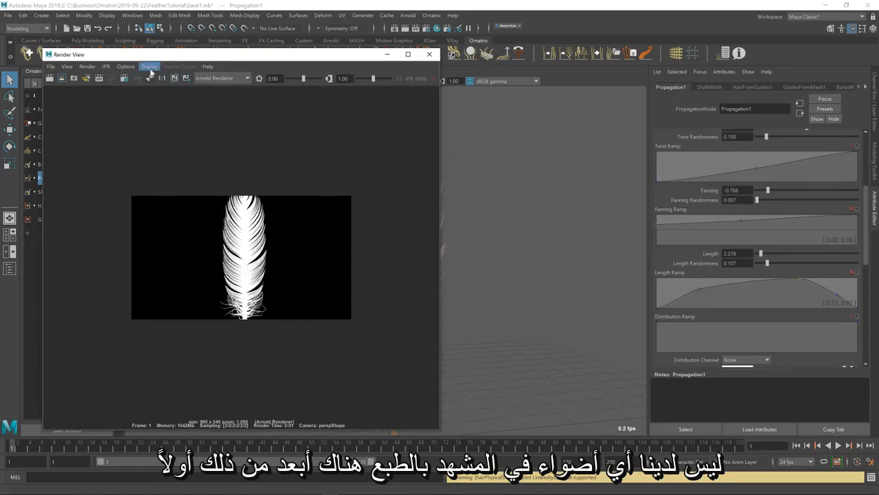
left_click(150, 69)
left_click(160, 112)
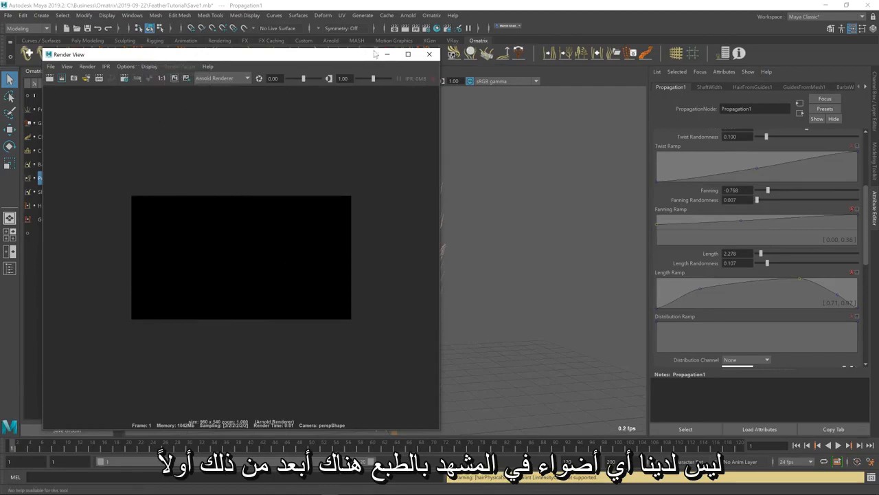
Add an Arnold SkyDome light to the scene and render the feather again
left_click_drag(375, 54, 202, 339)
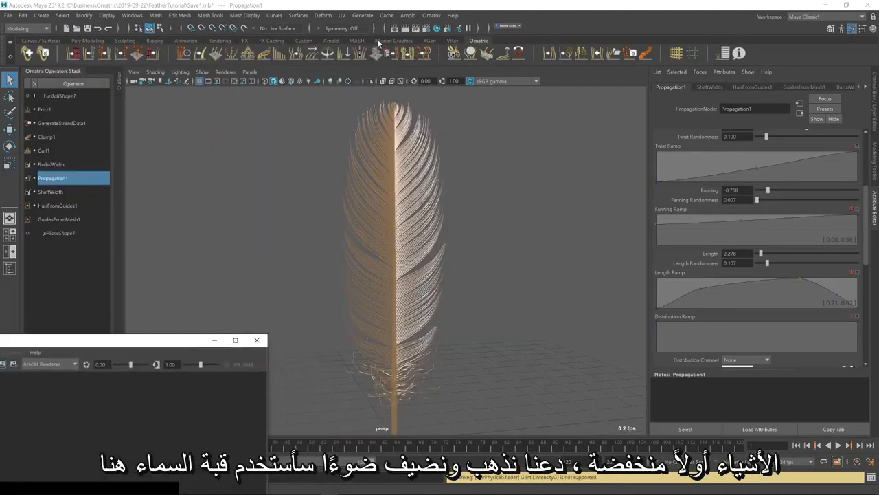
left_click(330, 40)
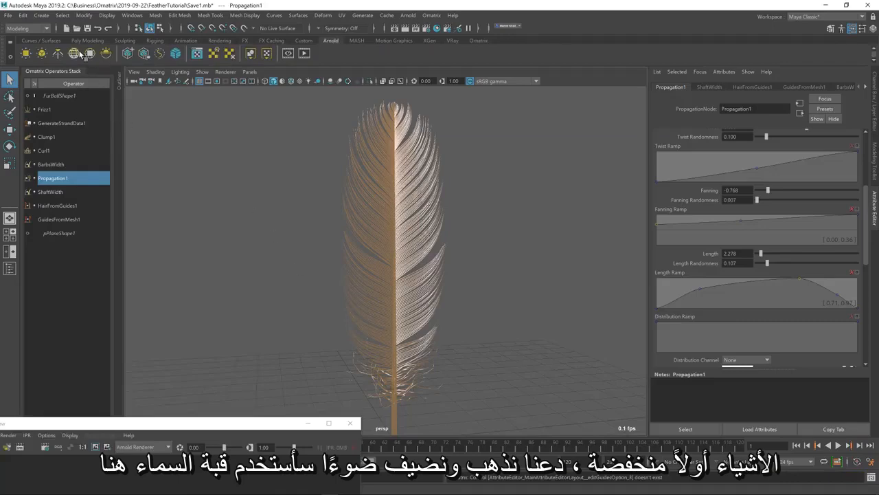
left_click(74, 53)
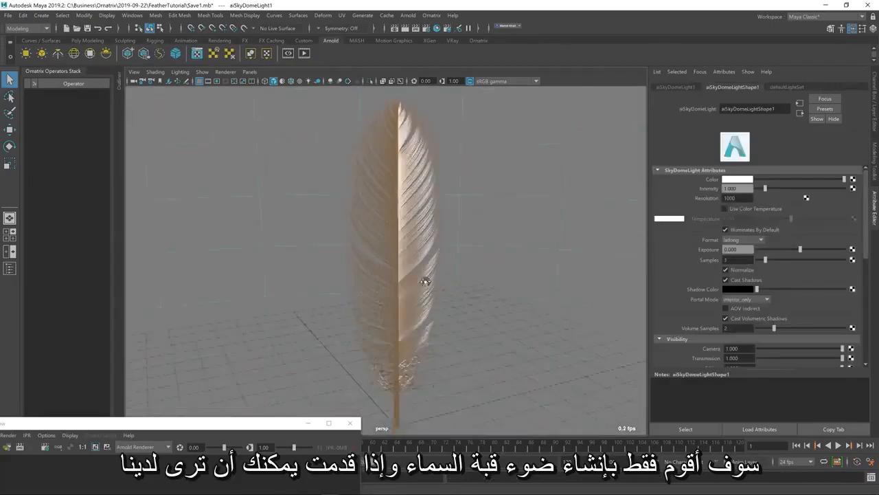
left_click_drag(276, 425, 339, 147)
left_click(32, 168)
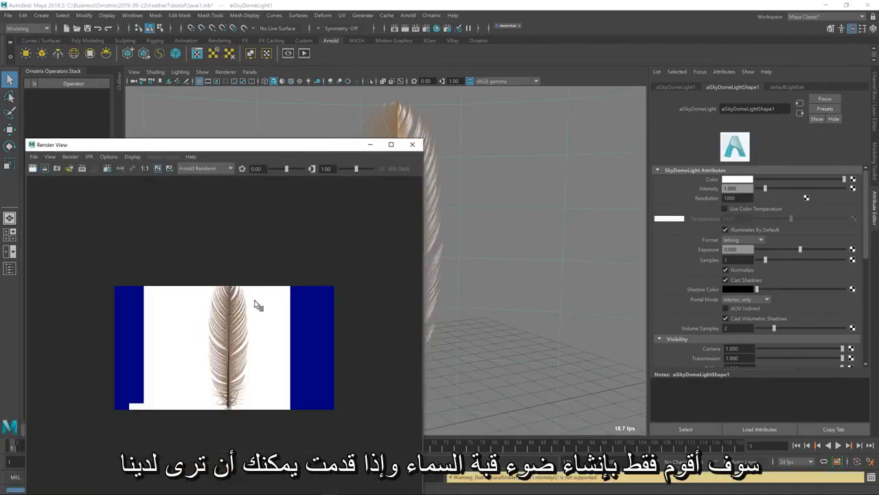
Increase the feather's BarbsWidth operator Width slightly and compare the result with the reference image
left_click_drag(318, 155, 277, 343)
left_click(409, 249)
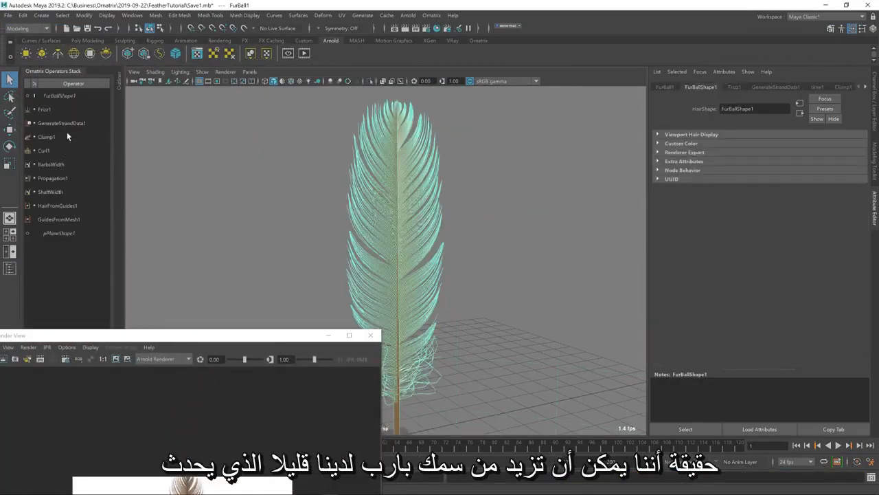
left_click(47, 138)
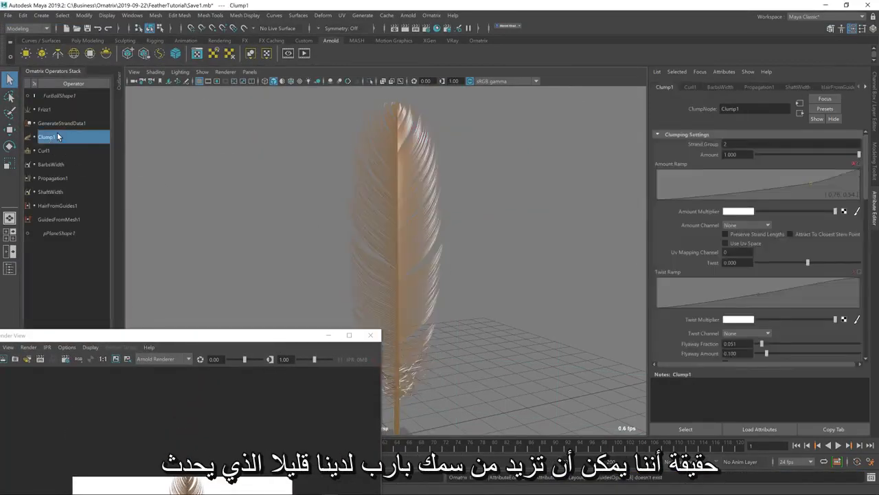
left_click(48, 149)
left_click(51, 164)
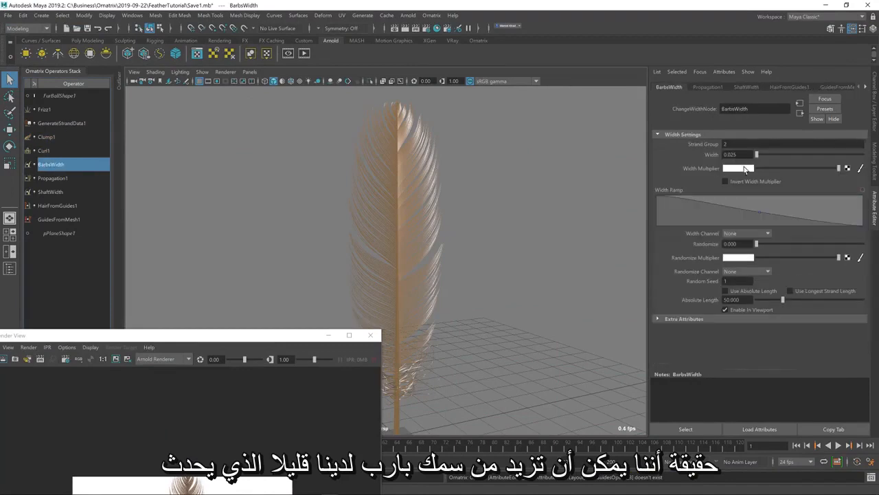
key("Return")
left_click_drag(216, 338, 319, 152)
key("alt+Tab")
key("alt+Tab")
Lower the middle point of the Clump1 operator's Amount Ramp to about position 0.61, value 0.12
left_click(58, 125)
left_click(59, 137)
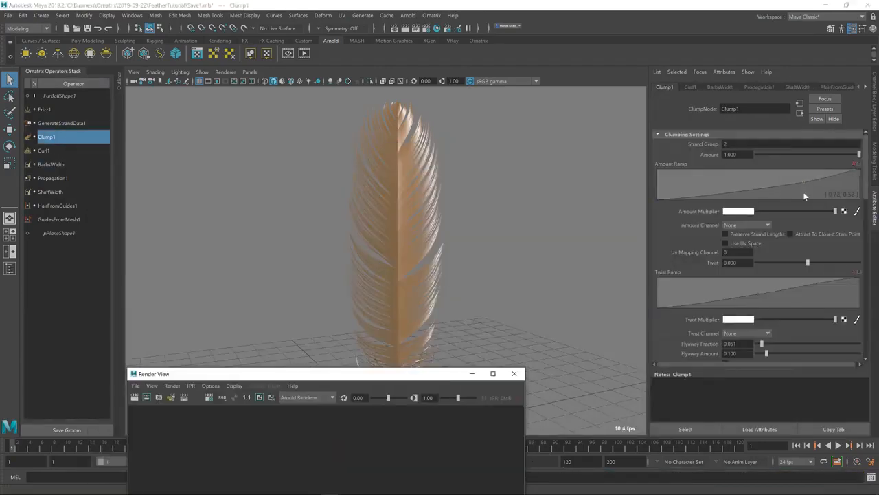
left_click_drag(804, 193, 781, 197)
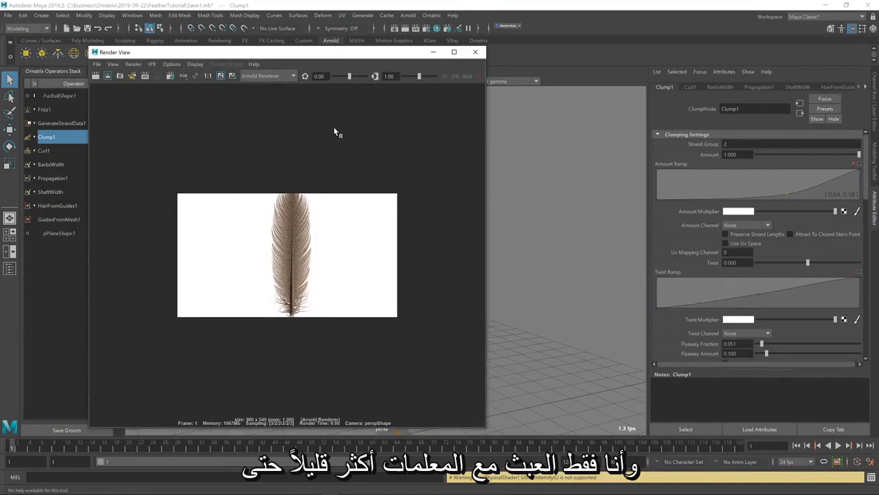
Set the Propagation1 operator's Length Randomness to 0 and render the feather again
left_click(51, 179)
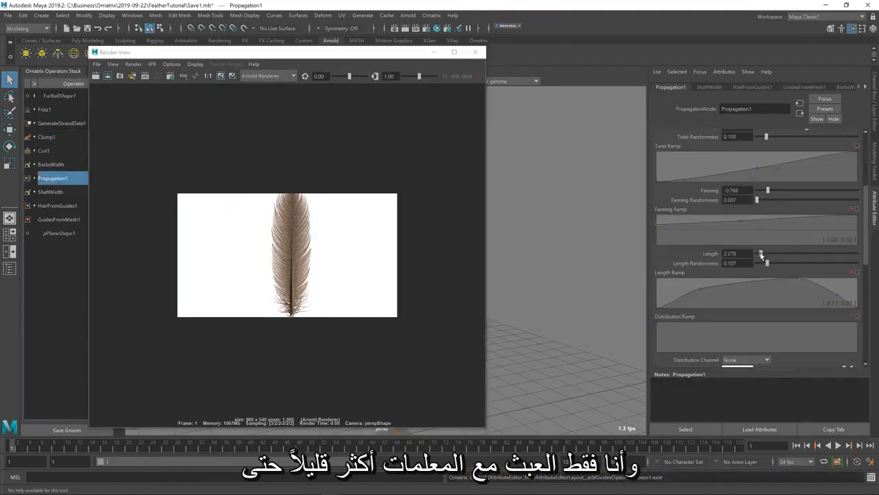
left_click_drag(382, 55, 159, 54)
left_click_drag(768, 264, 756, 264)
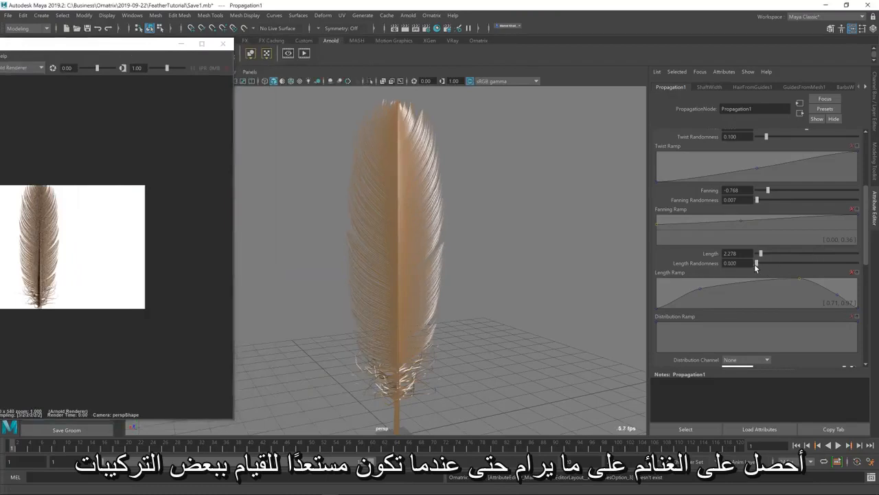
left_click_drag(134, 44, 387, 37)
left_click(96, 63)
Compare the latest render with the feather reference image, and move the Render View aside
scroll(755, 206, "up", 5)
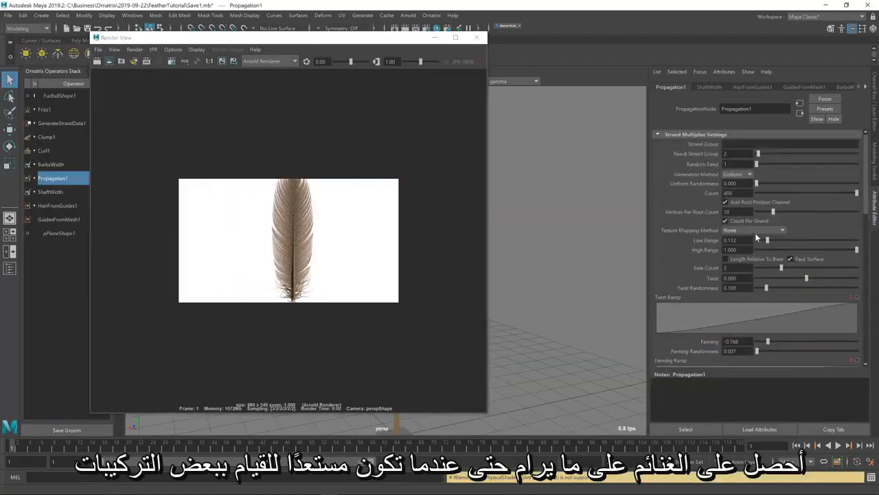
key("alt+Tab")
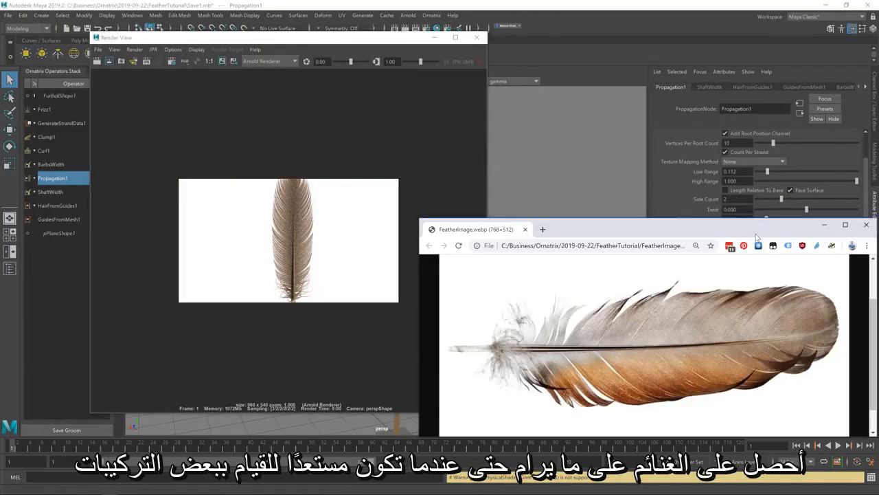
left_click(583, 158)
left_click_drag(330, 39, 0, 97)
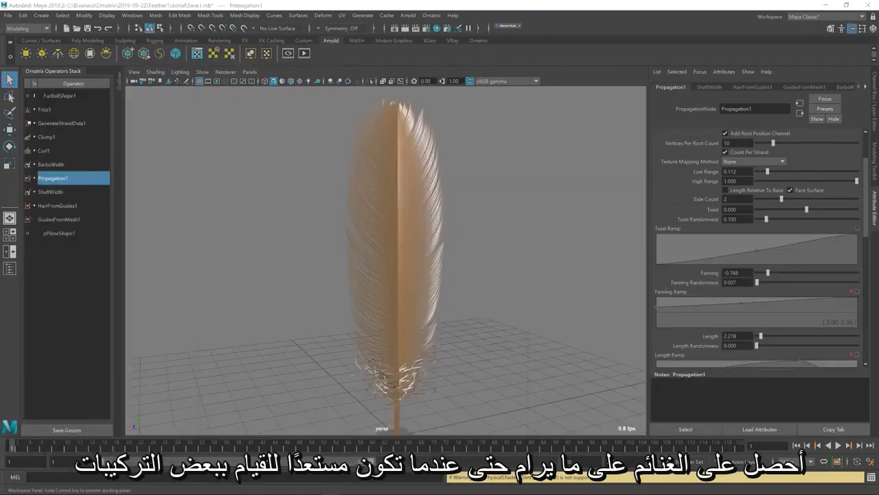
Assign a new Arnold aiStandardHair material to the feather
left_click(409, 282)
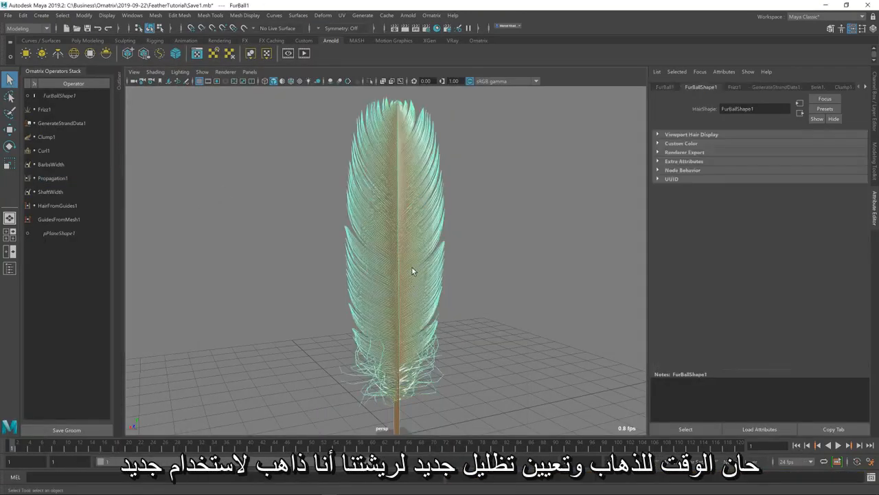
right_click_drag(412, 267, 395, 471)
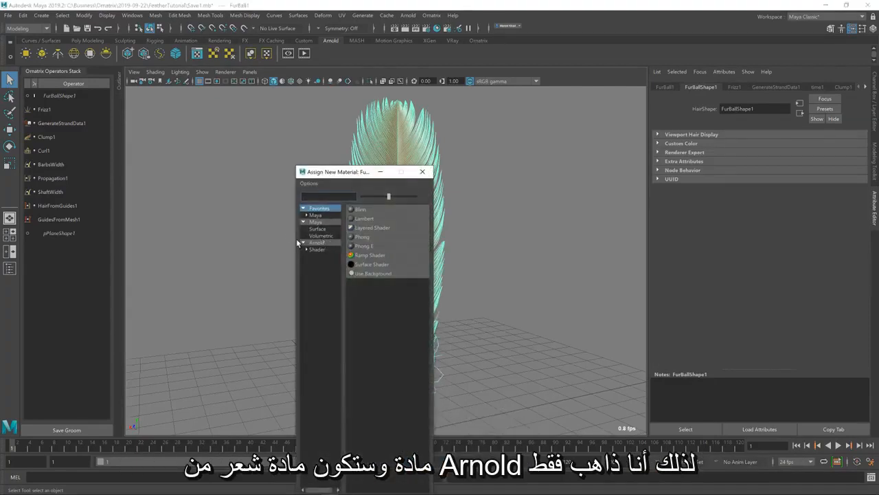
left_click_drag(294, 233, 39, 232)
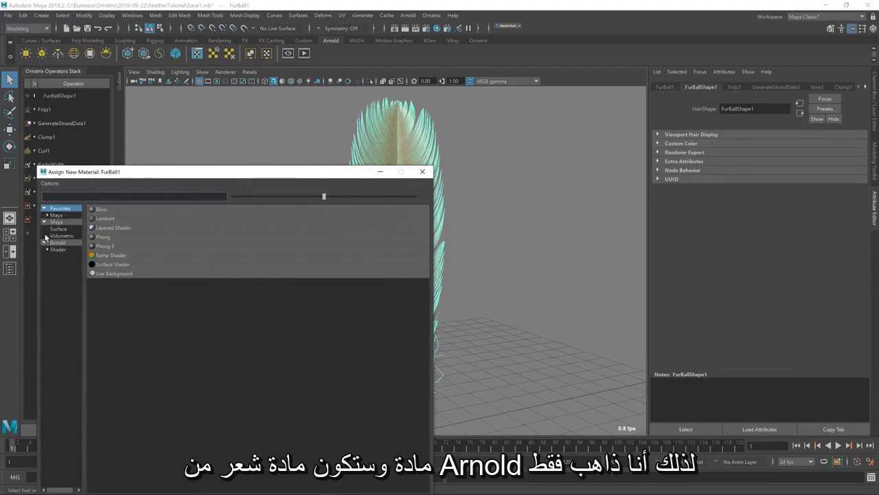
left_click(55, 243)
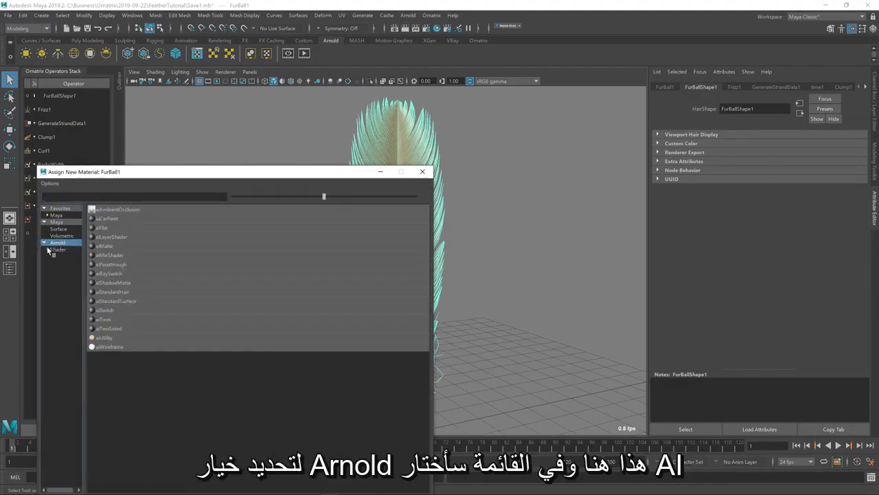
left_click(48, 249)
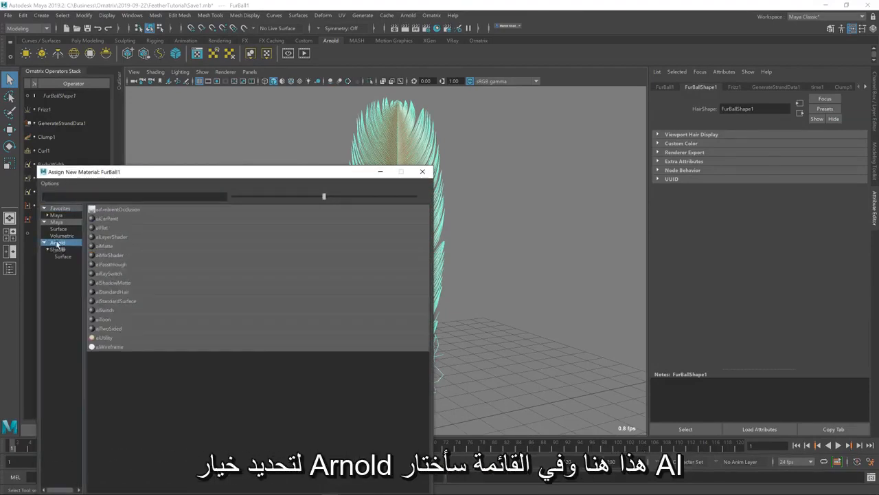
left_click(111, 292)
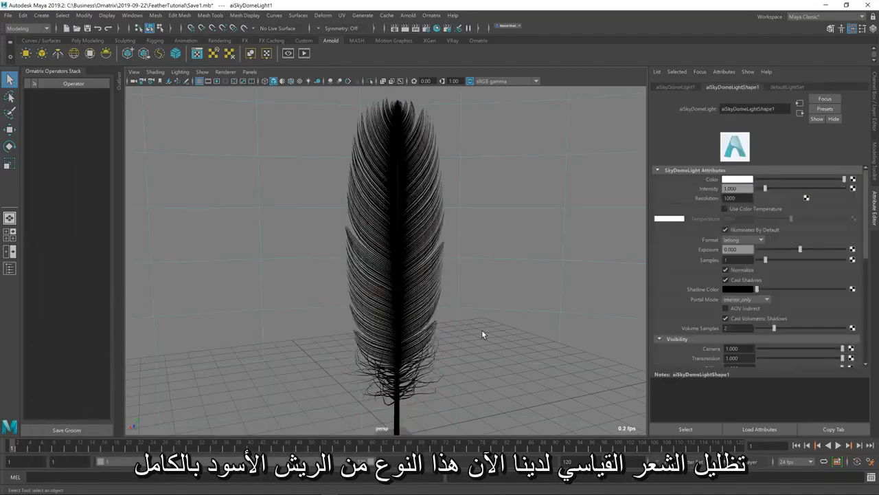
Render the feather with its new hair material and move the Render View aside
left_click(416, 318)
left_click(395, 29)
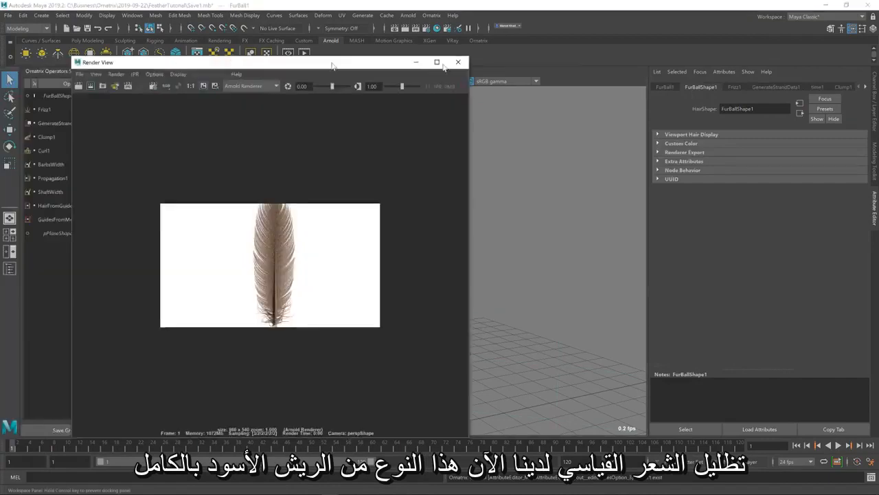
left_click_drag(331, 63, 463, 77)
left_click(207, 101)
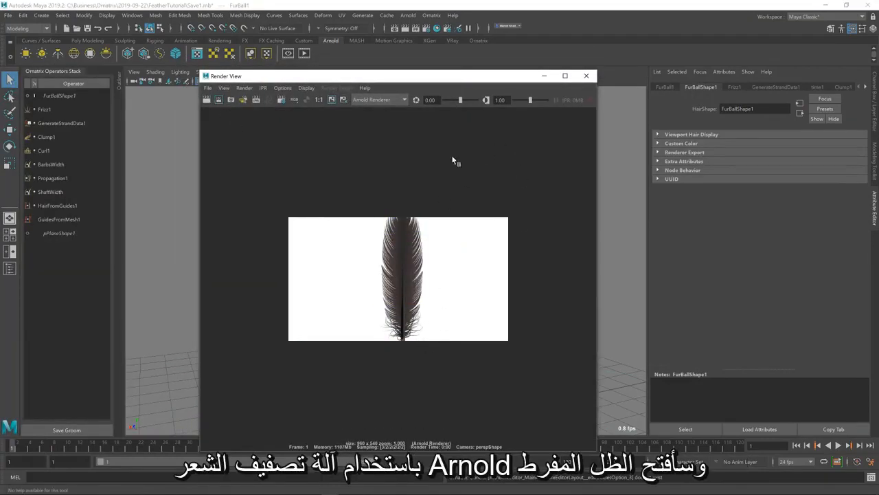
left_click_drag(499, 77, 308, 388)
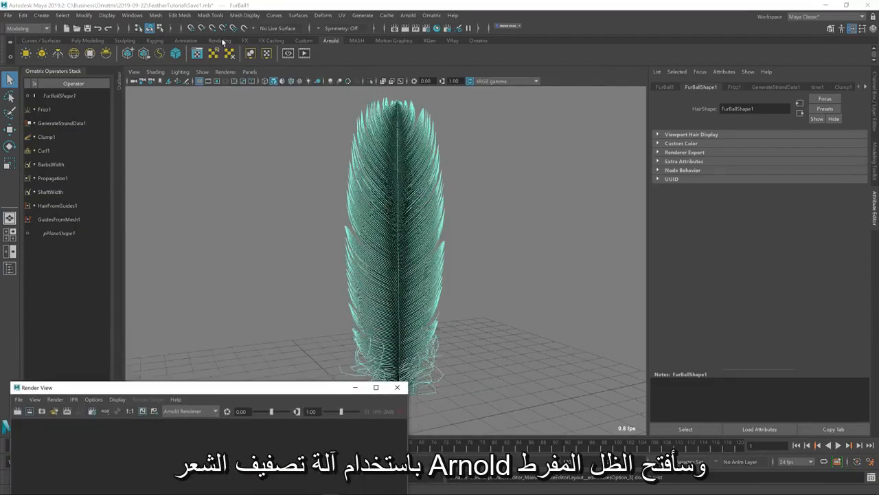
Open the Hypershade and add the aiStandardHair1 material to the work area graph
left_click(131, 16)
mouse_move(158, 76)
left_click(275, 81)
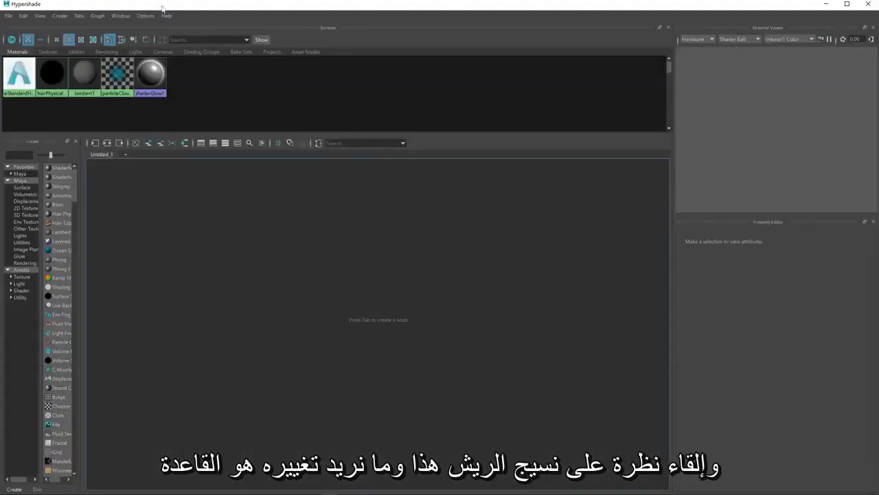
left_click(13, 79)
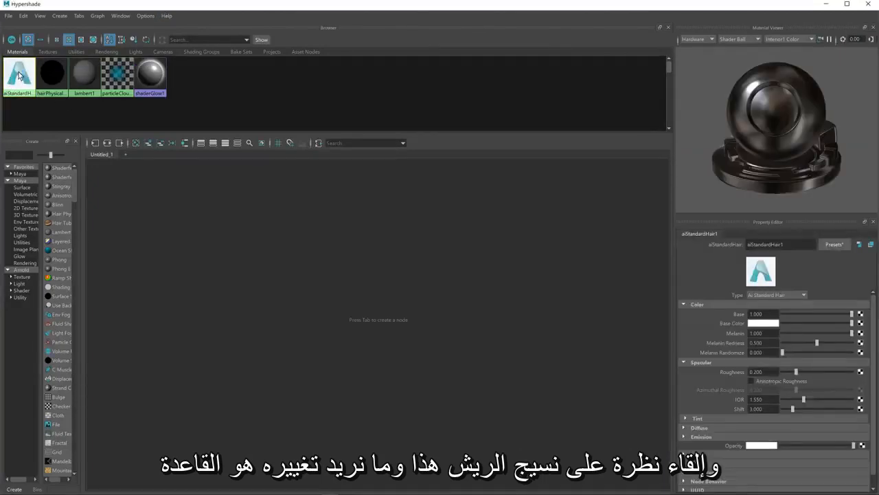
middle_click_drag(375, 255, 376, 255)
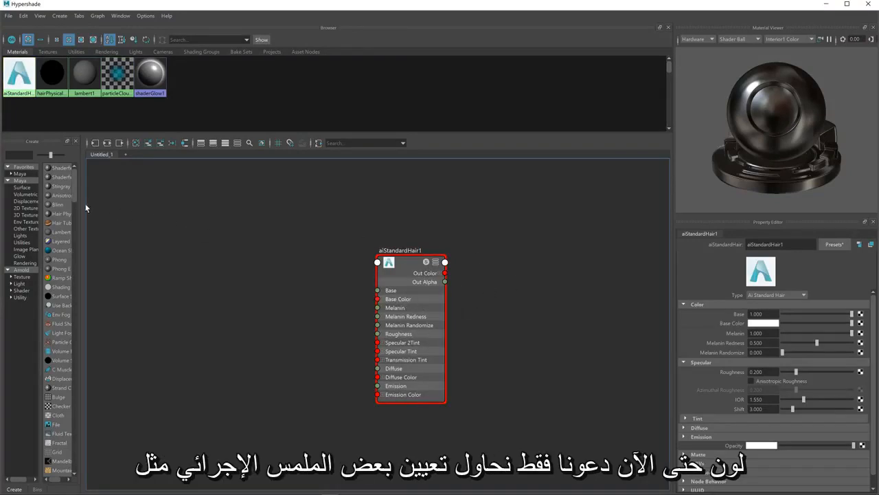
Create a Checker texture and connect its Out Color to the Base Color of aiStandardHair1
left_click_drag(81, 203, 152, 232)
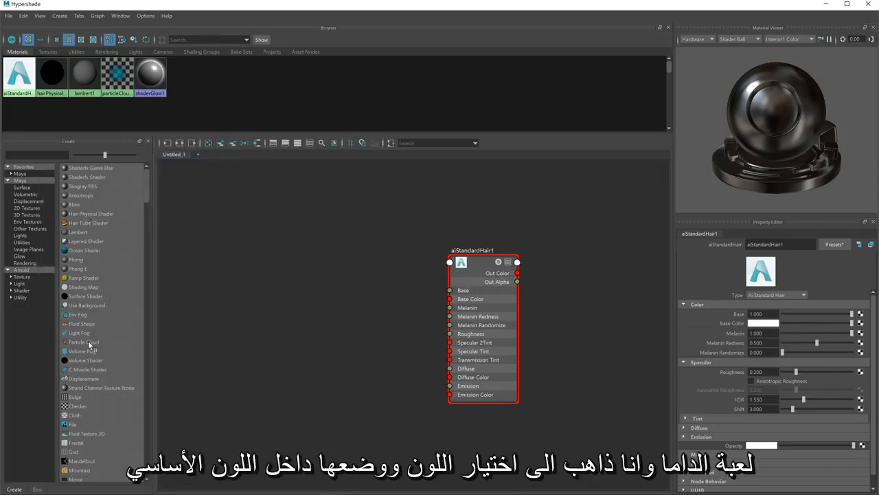
left_click(85, 409)
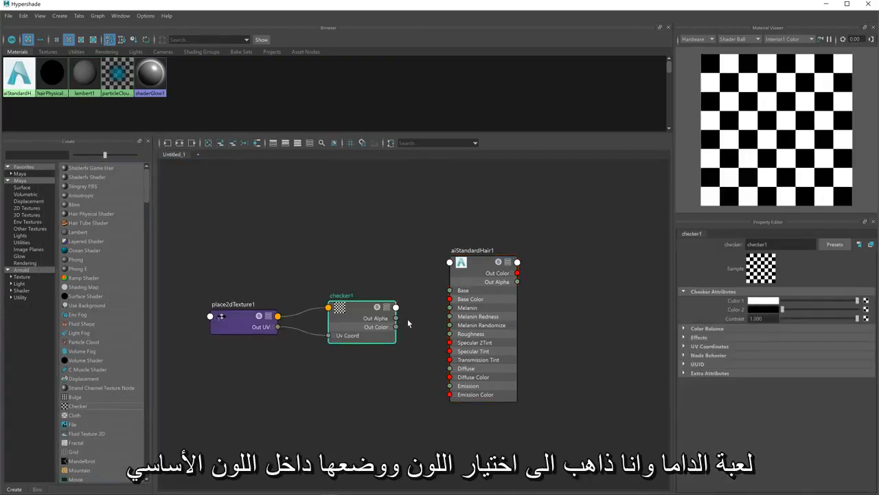
left_click_drag(396, 328, 456, 302)
Move the Hypershade out of the way and enable Hardware Texturing in the viewport
left_click_drag(760, 4, 701, 425)
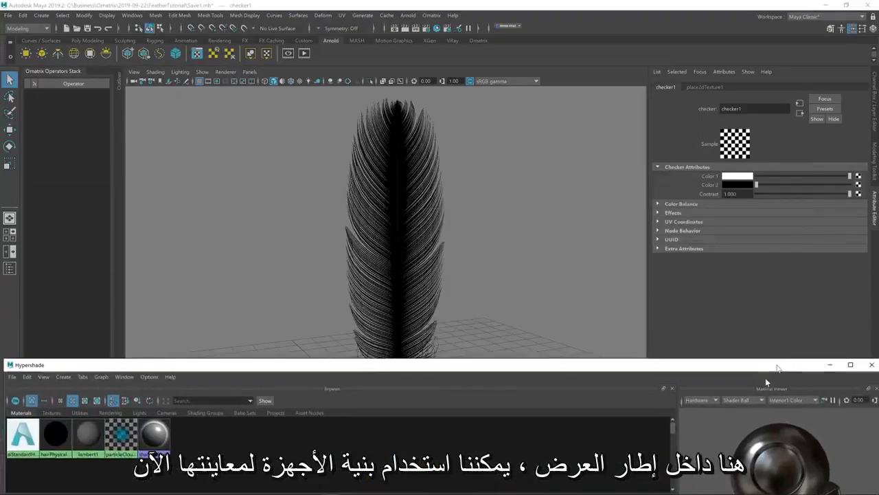
left_click(164, 73)
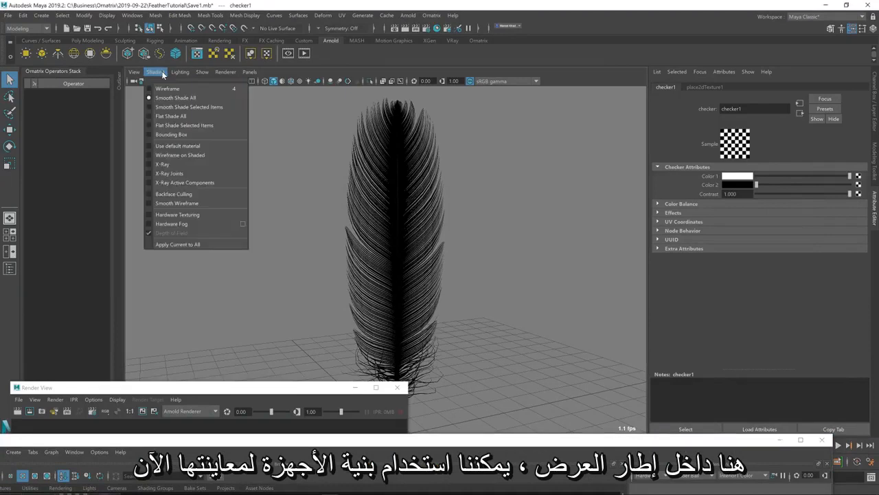
left_click(162, 217)
Render the feather with the checker texture connected and move the Render View aside again
left_click_drag(212, 389, 238, 134)
left_click(45, 158)
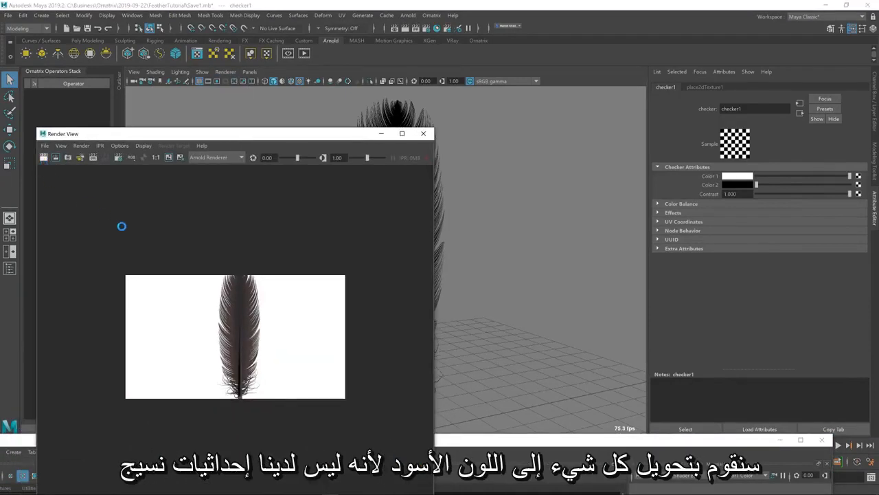
left_click_drag(350, 136, 189, 282)
Set the feather's Propagation1 operator to the FlatMap texture mapping method
left_click(390, 276)
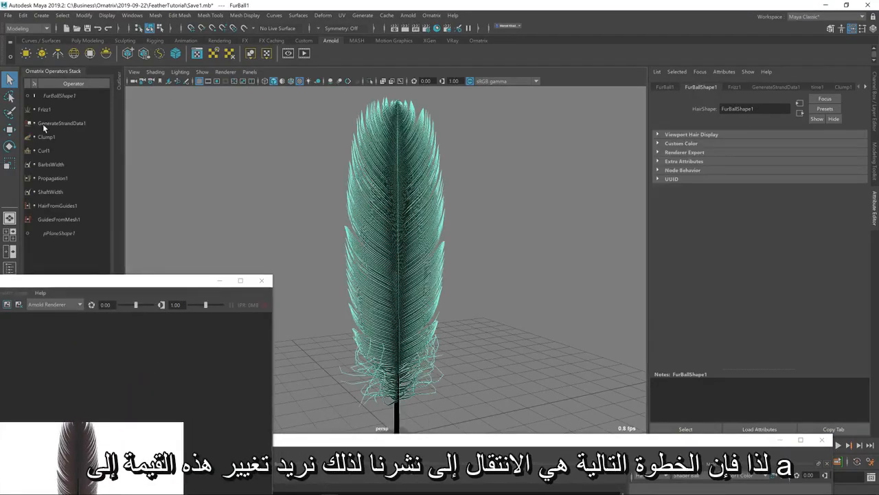
left_click(61, 178)
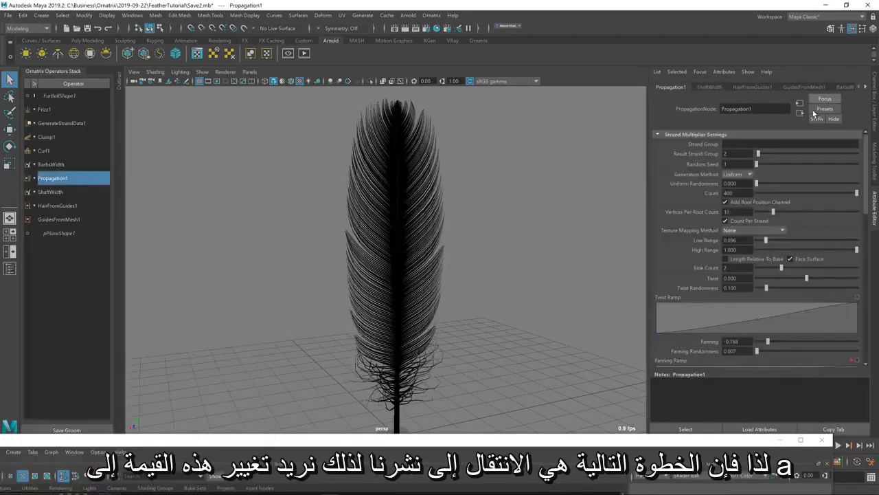
left_click(755, 231)
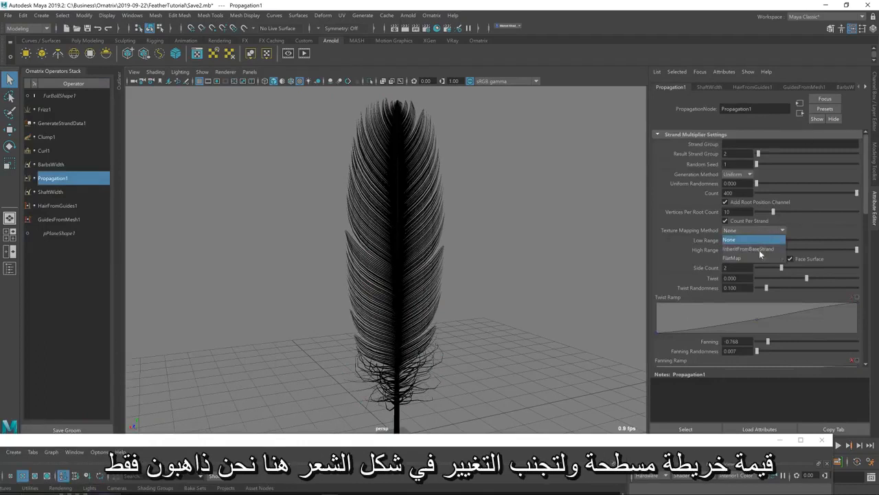
left_click(759, 258)
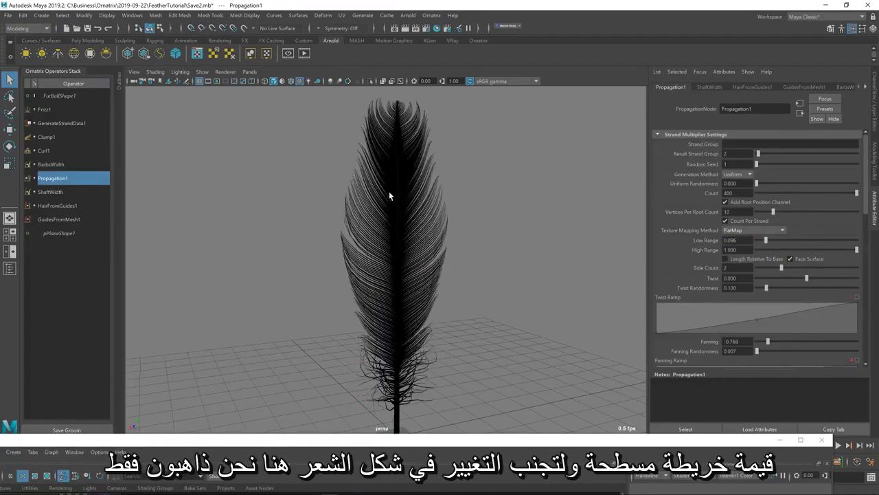
Set the Curl1 operator's Noise Scale to 0 and return to the Propagation1 operator
left_click(54, 150)
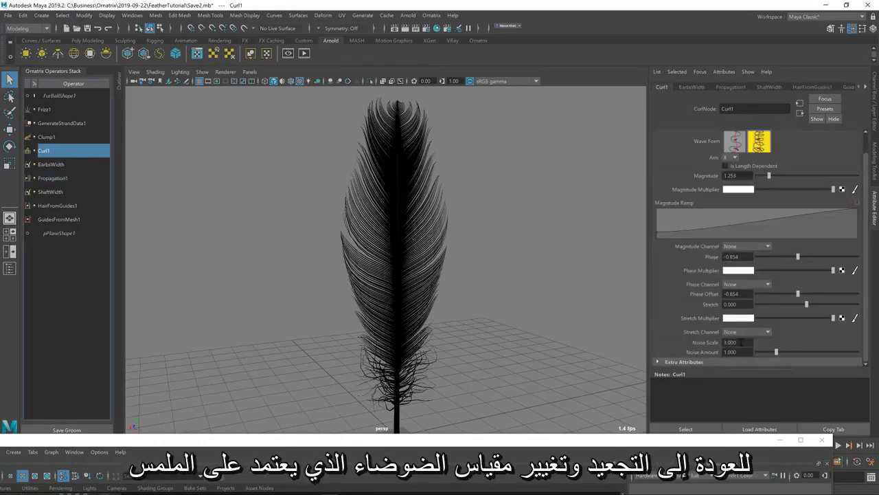
left_click_drag(740, 342, 564, 345)
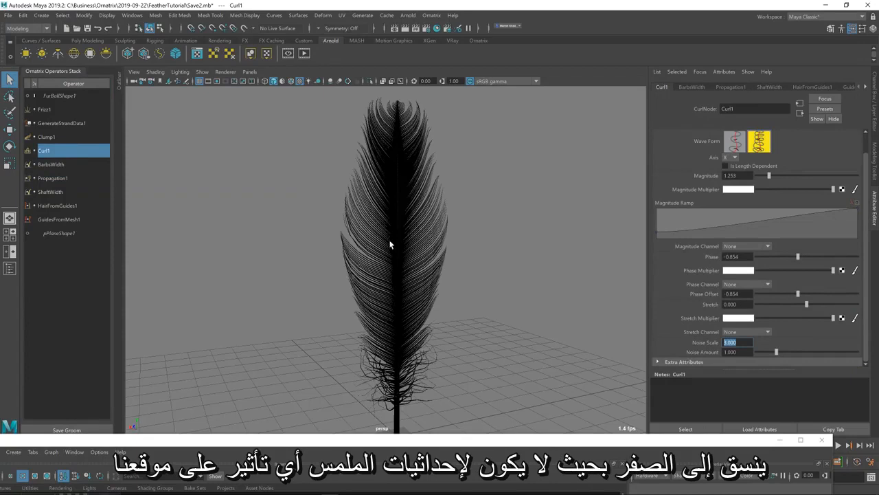
type("0")
key("Return")
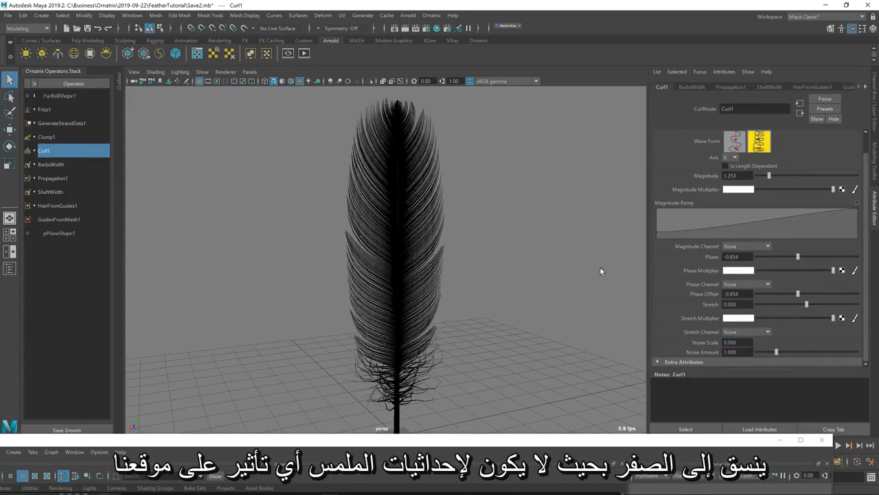
left_click(59, 179)
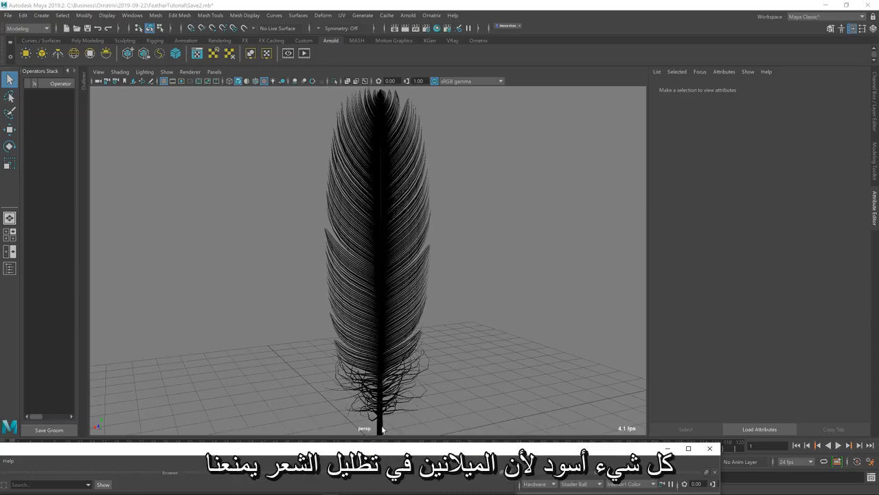
Bring back the Hypershade and lower the Melanin of aiStandardHair1 to about 0.076
left_click_drag(413, 452, 509, 134)
left_click_drag(510, 134, 569, 21)
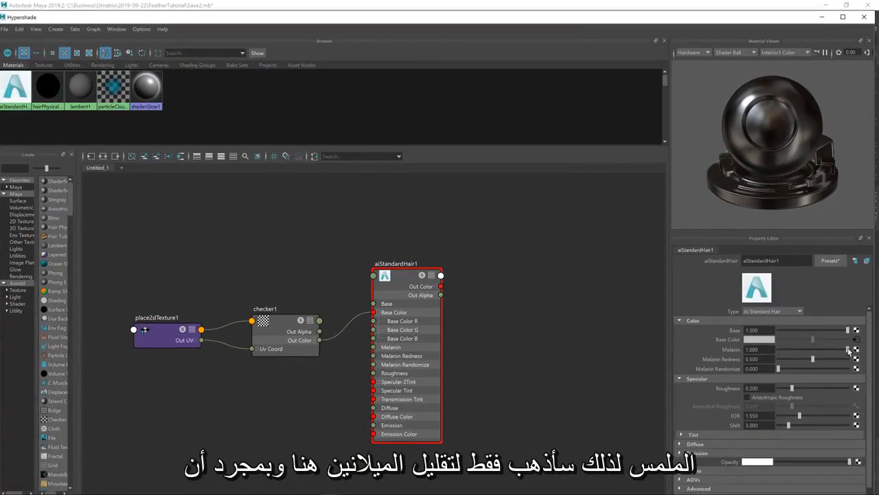
left_click_drag(849, 351, 783, 350)
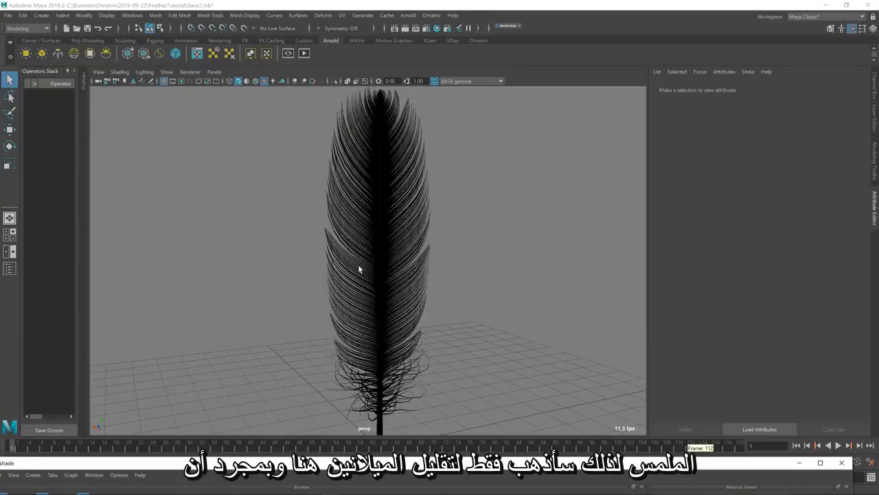
Restore the Render View and render the checkered feather with the reduced melanin
left_click(359, 267)
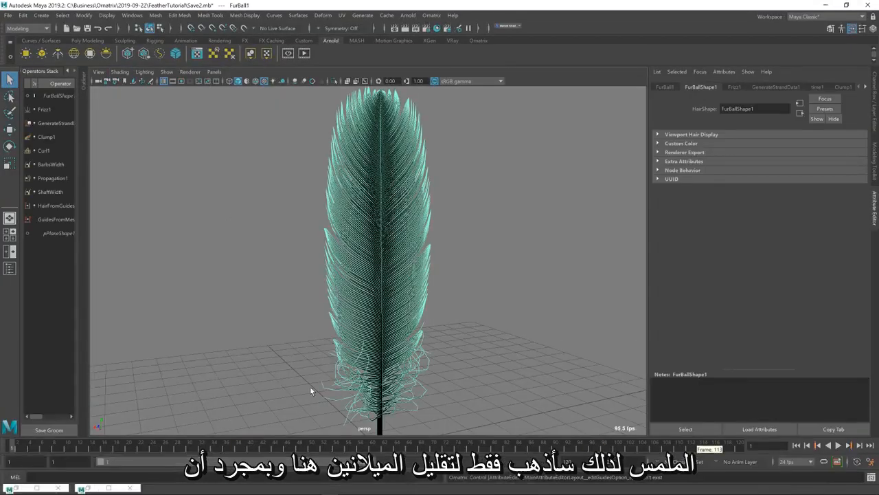
left_click(14, 488)
left_click(114, 210)
left_click(445, 185)
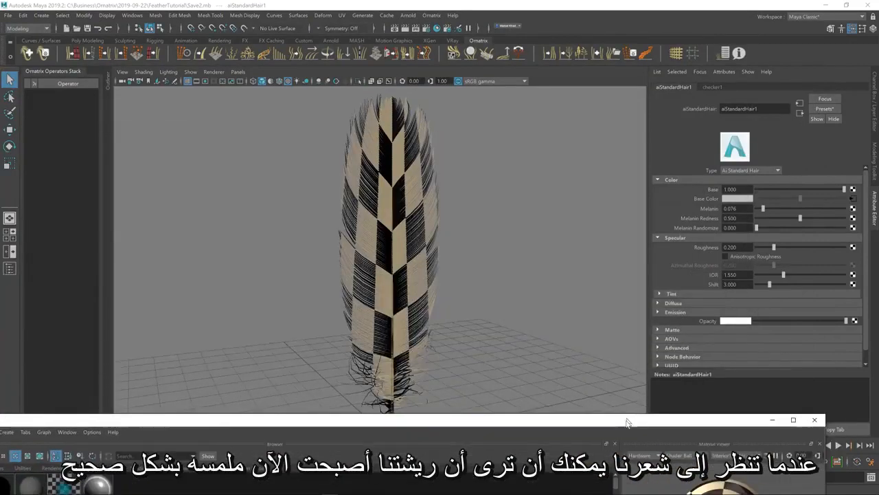
Turn the feather to face the camera, render it from this angle and minimize the Render View
left_click_drag(422, 302, 384, 290, "alt")
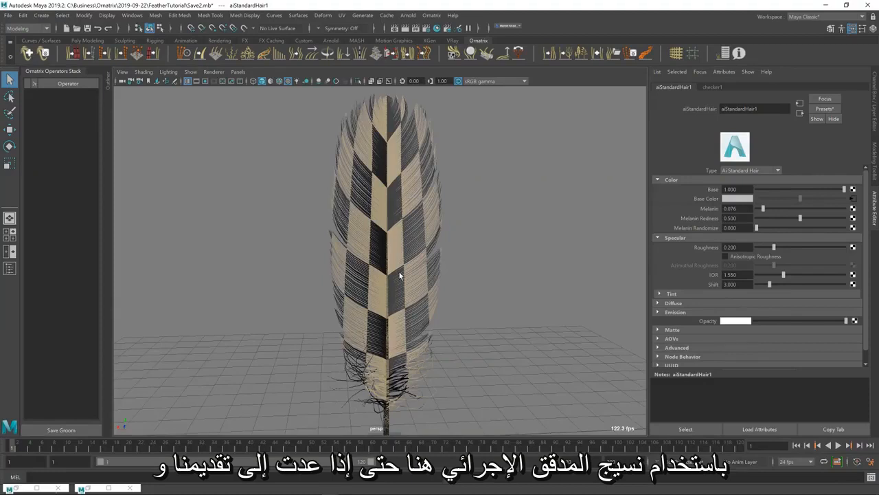
left_click(16, 488)
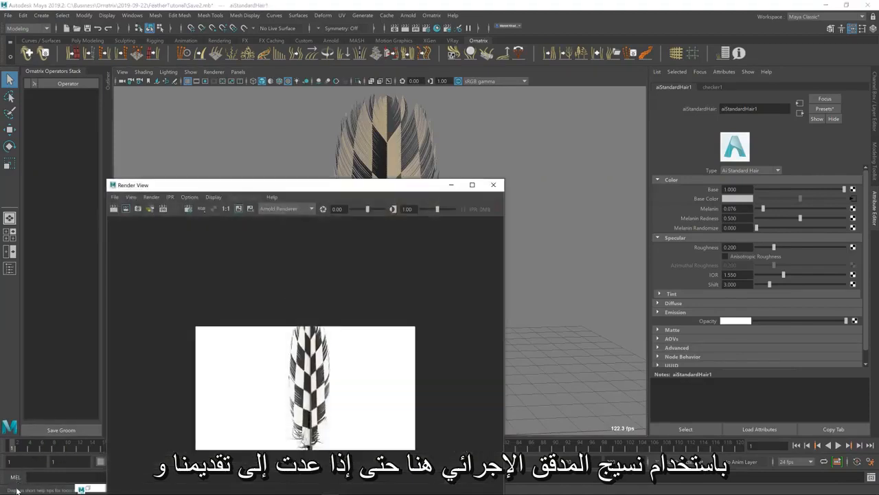
left_click(112, 210)
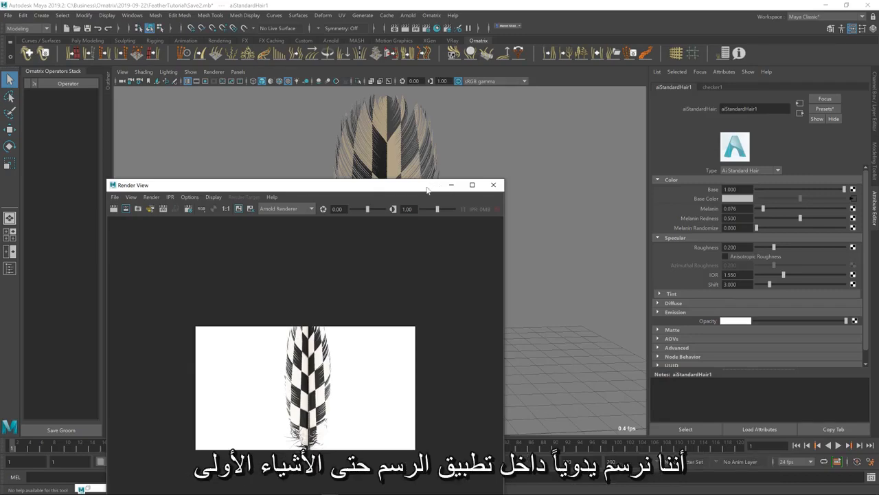
left_click(450, 185)
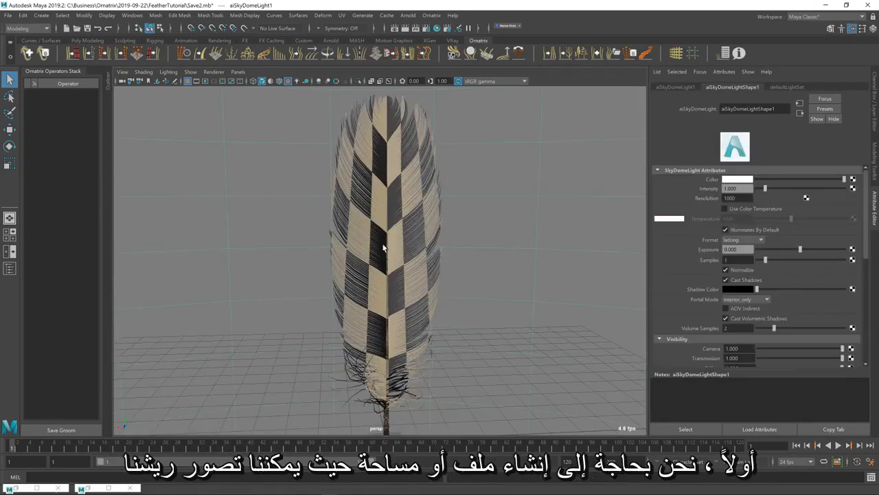
Add a Mesh From Strands operator at the top of the feather's operator stack
left_click(416, 233)
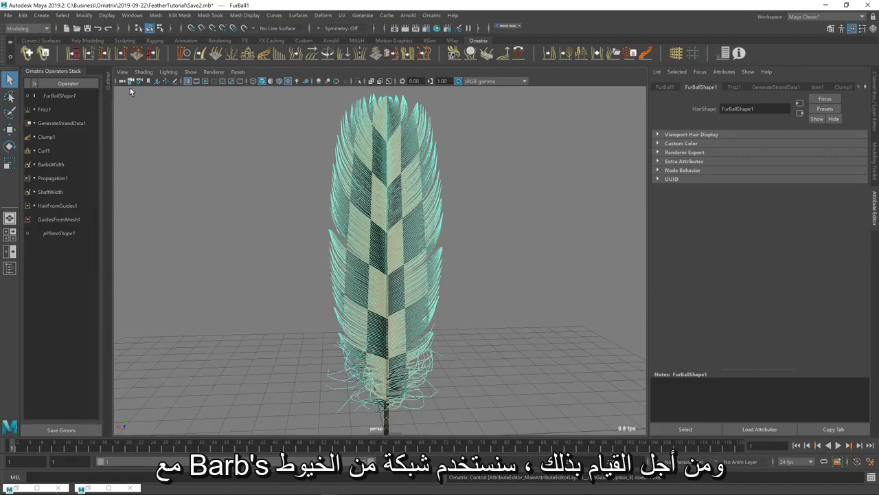
left_click(59, 96)
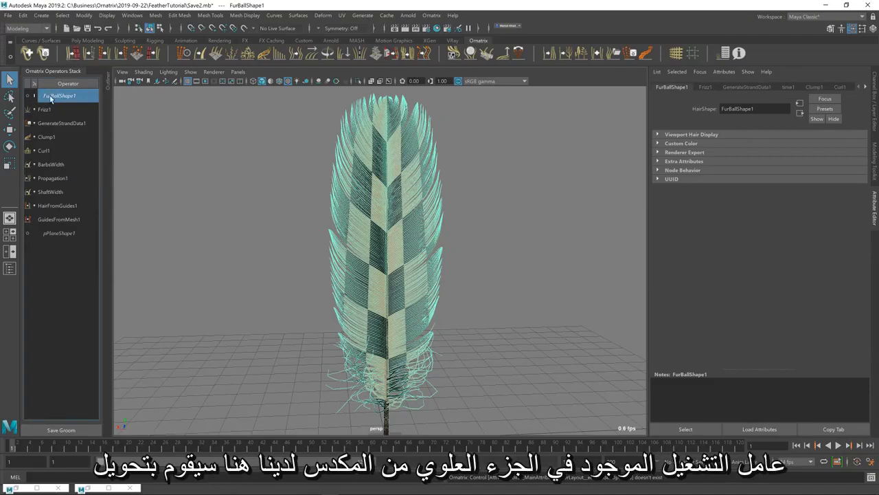
left_click(72, 55)
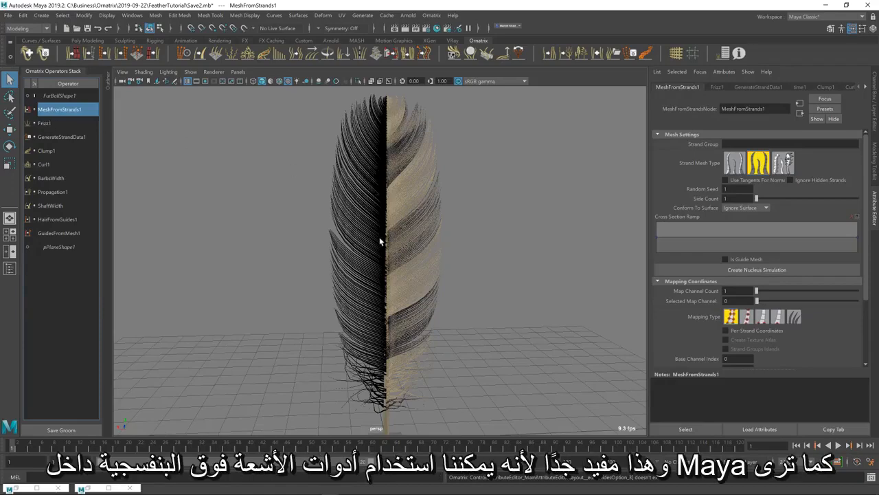
Set the MeshFromStrands1 operator's Mapping Type to inherit texture coordinates from hair
left_click(394, 255)
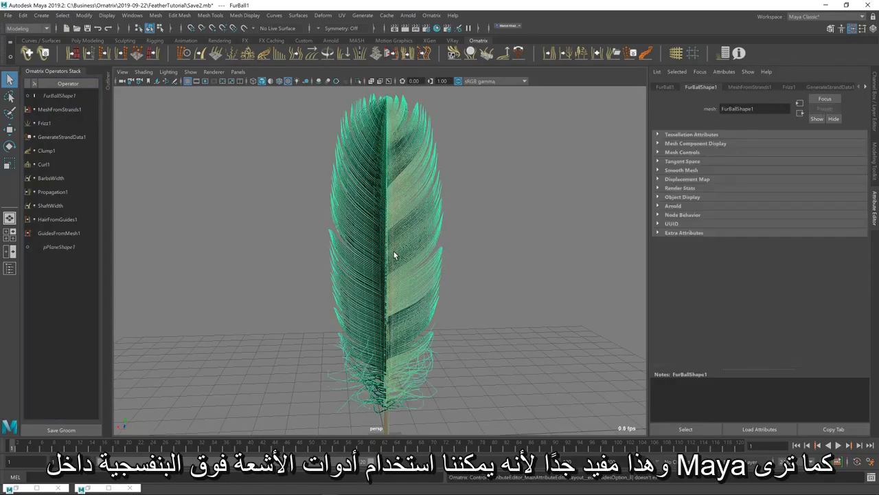
left_click(60, 110)
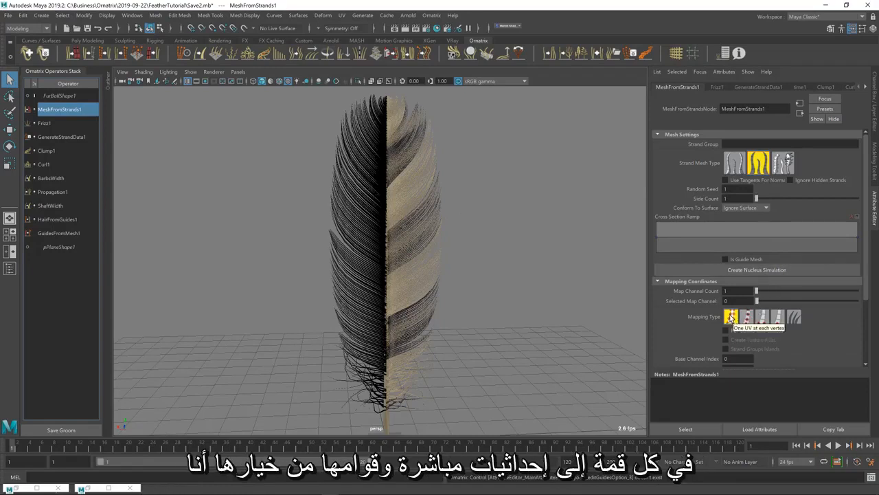
left_click(793, 317)
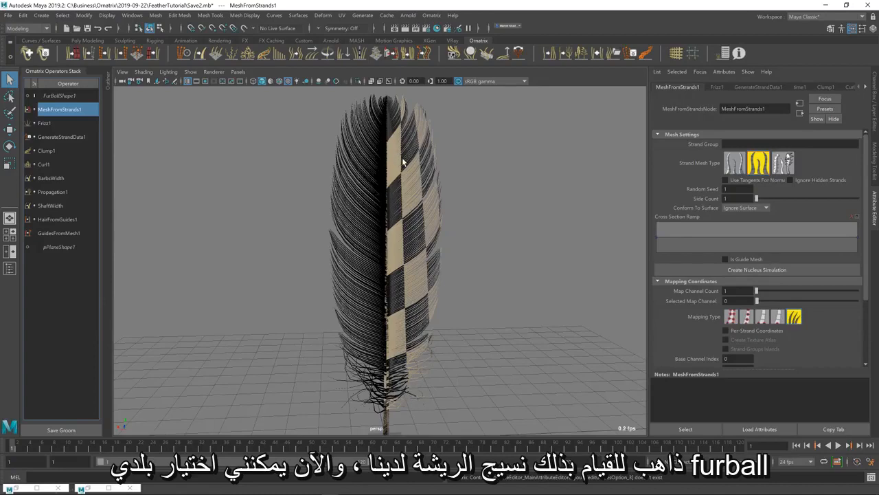
Select FurBallShape1 in the operator stack and open the UV Editor for it
left_click(55, 96)
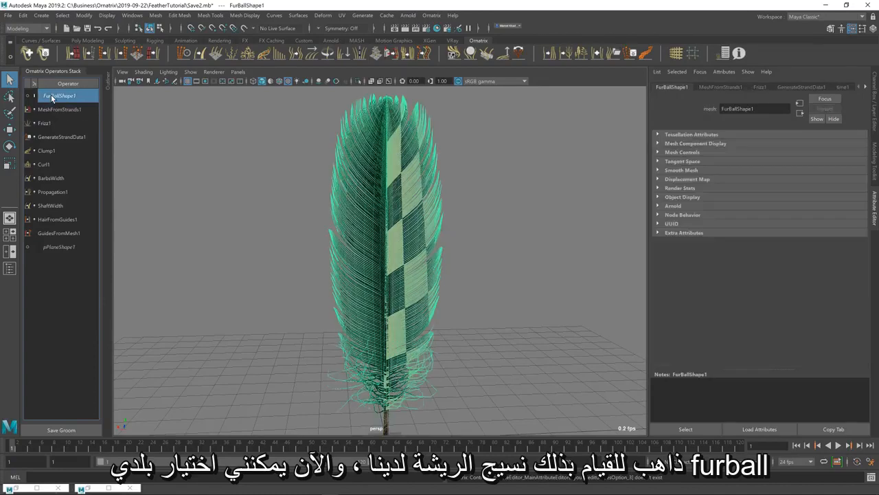
left_click(343, 16)
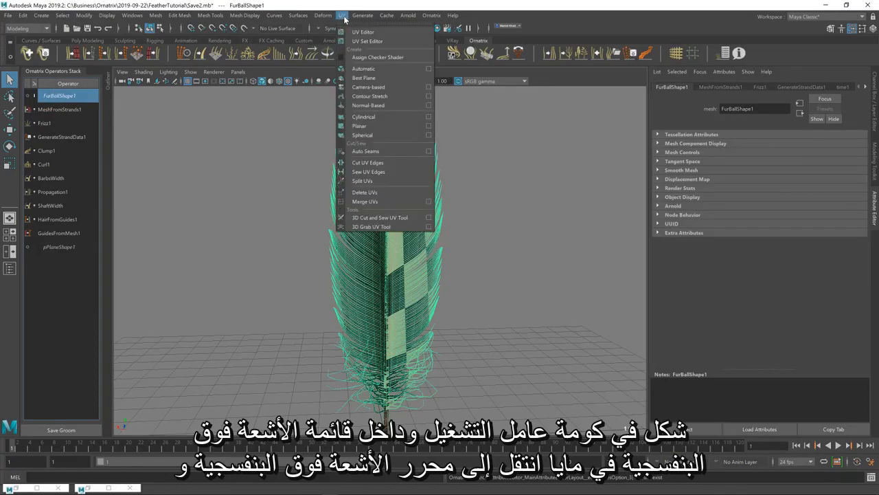
left_click(350, 32)
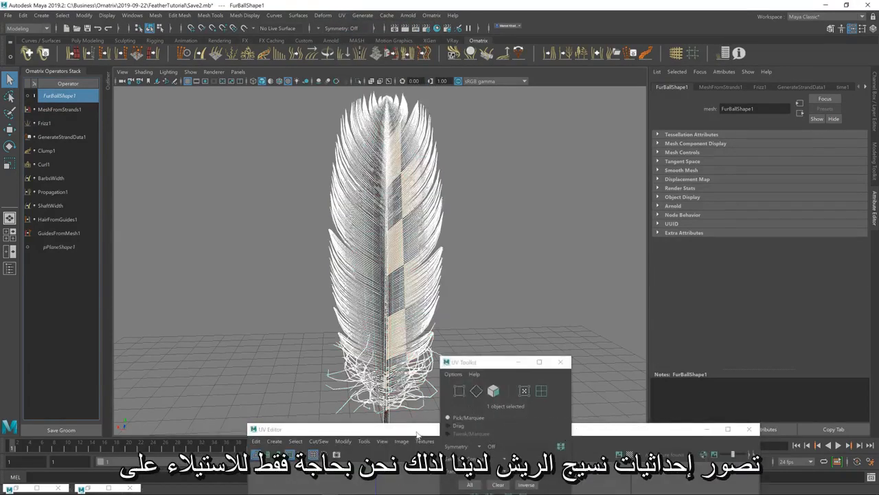
Move the UV Editor window so its whole layout is visible and capture a screenshot of that window
left_click_drag(417, 434, 268, 93)
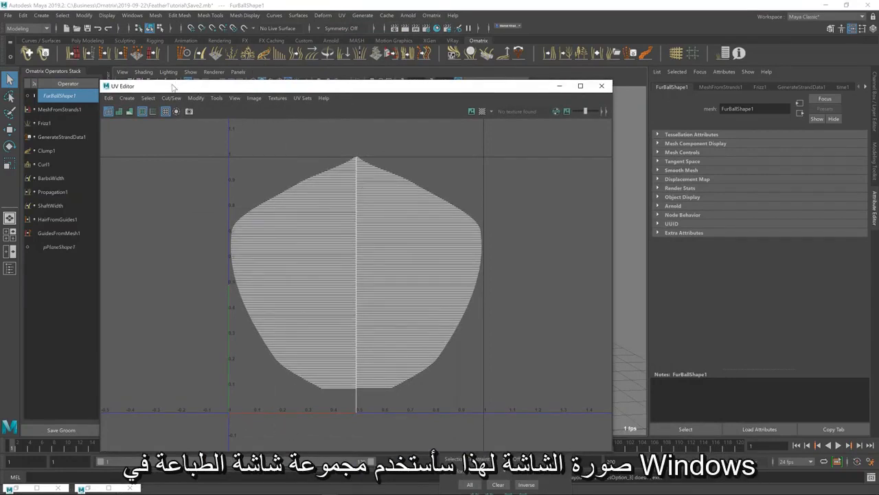
left_click_drag(173, 87, 176, 88)
key("alt+Print")
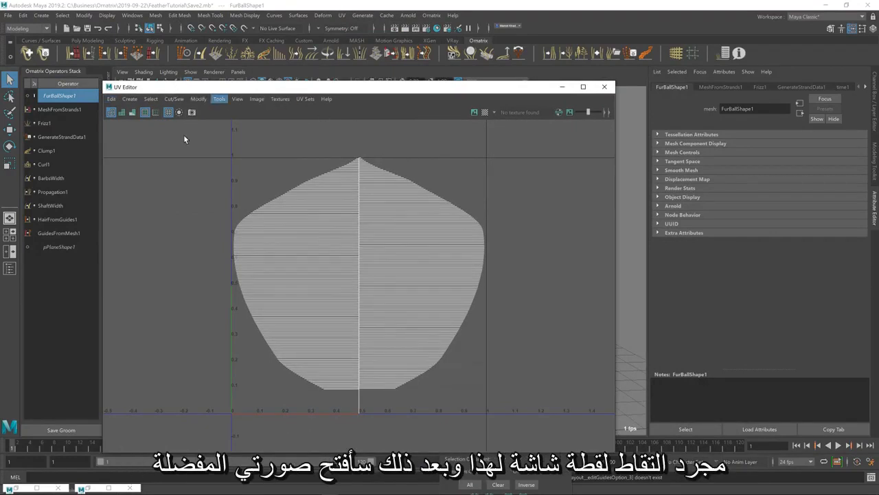
Switch to Affinity Photo, create a new image from the copied UV Editor screenshot and show the hidden editing interface
left_click_drag(381, 145, 613, 41)
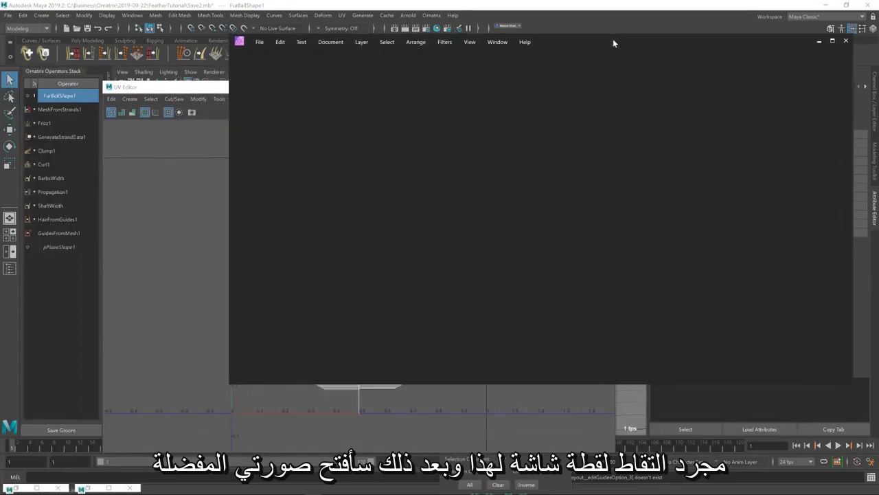
left_click(259, 43)
left_click(264, 61)
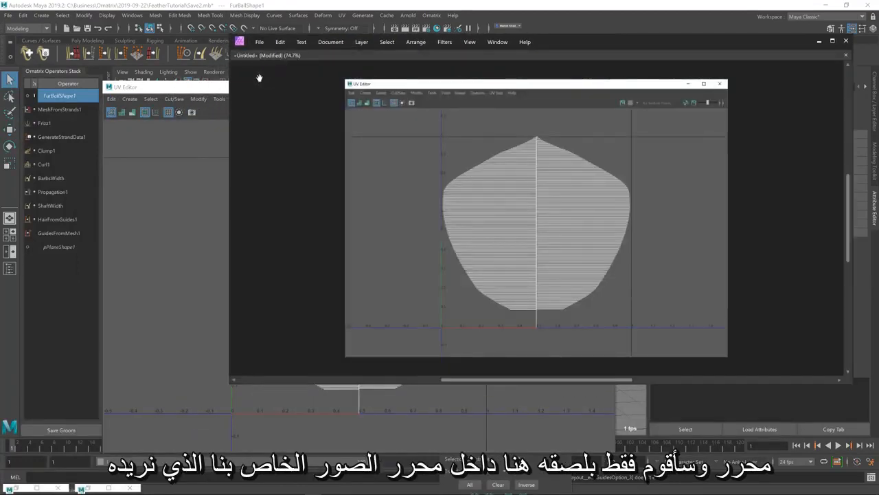
key("Tab")
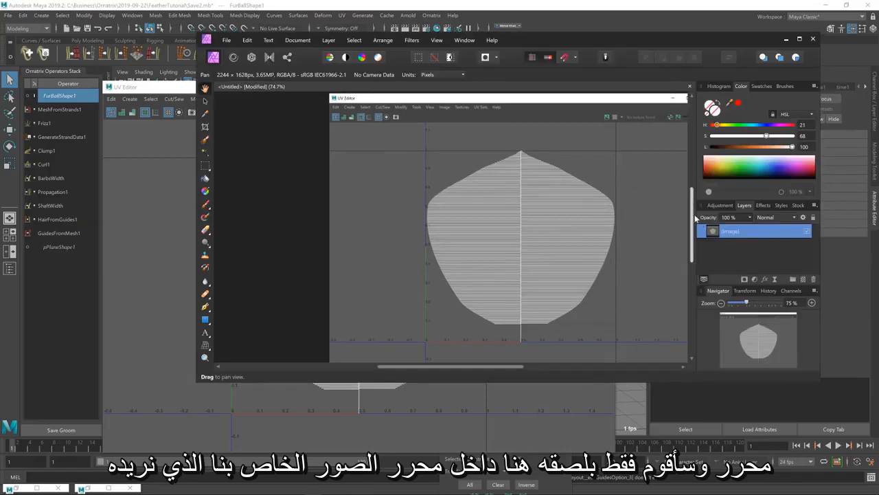
Crop the screenshot to the feather's 0 to 1 UV square, 1119 x 1114 px, and apply the crop
left_click_drag(694, 218, 693, 225)
left_click_drag(499, 367, 522, 367)
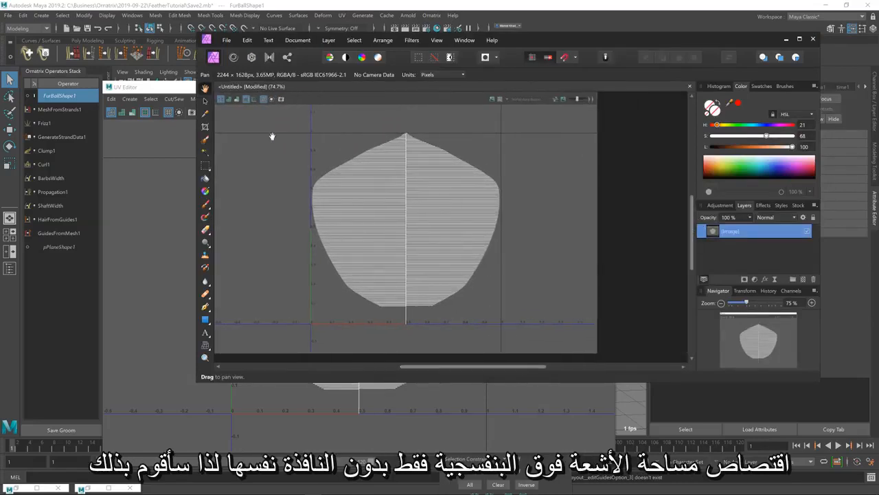
left_click(205, 127)
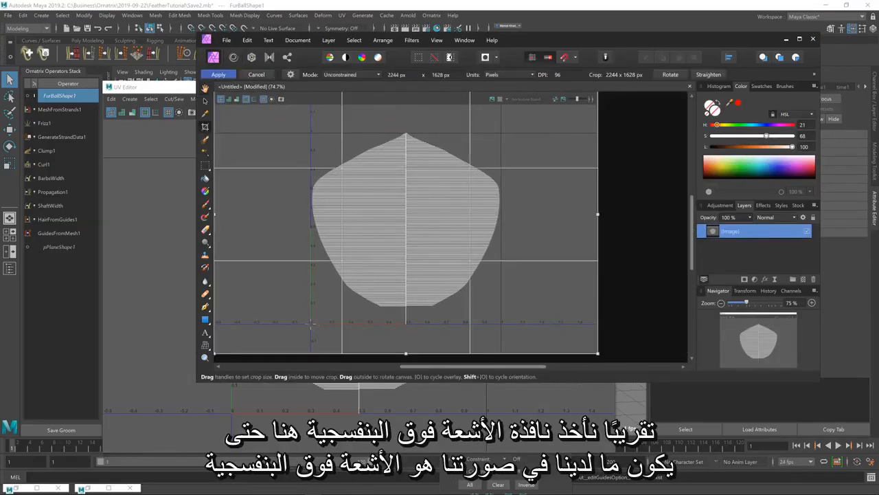
left_click_drag(311, 322, 502, 131)
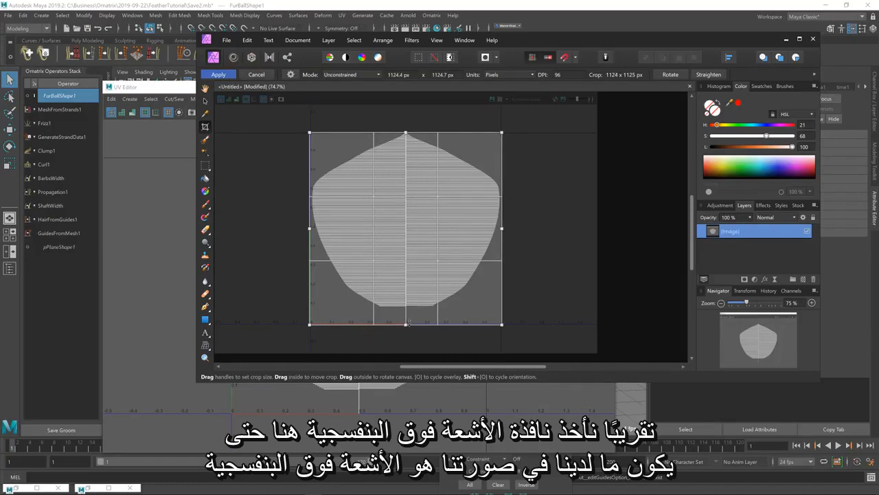
left_click_drag(408, 321, 409, 320)
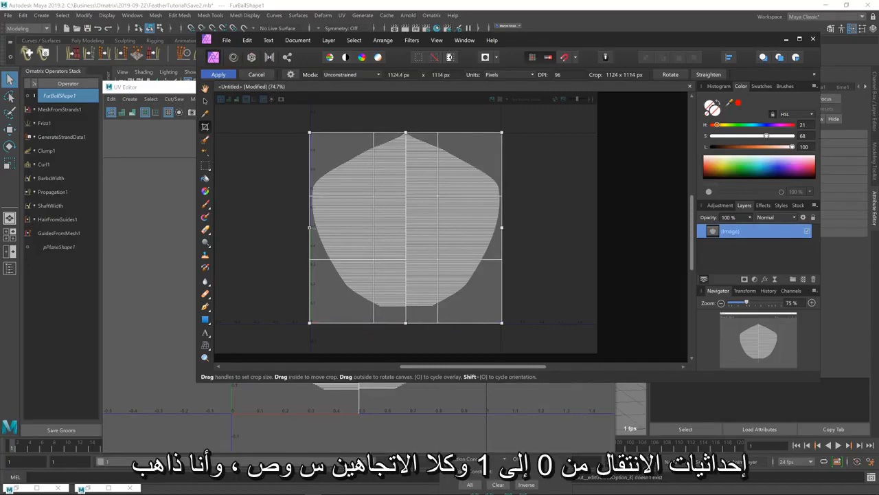
left_click_drag(310, 227, 309, 231)
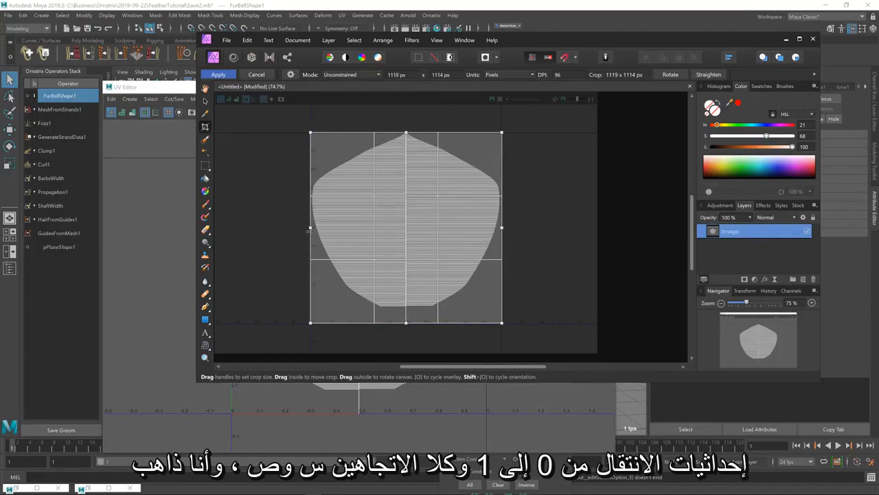
key("Return")
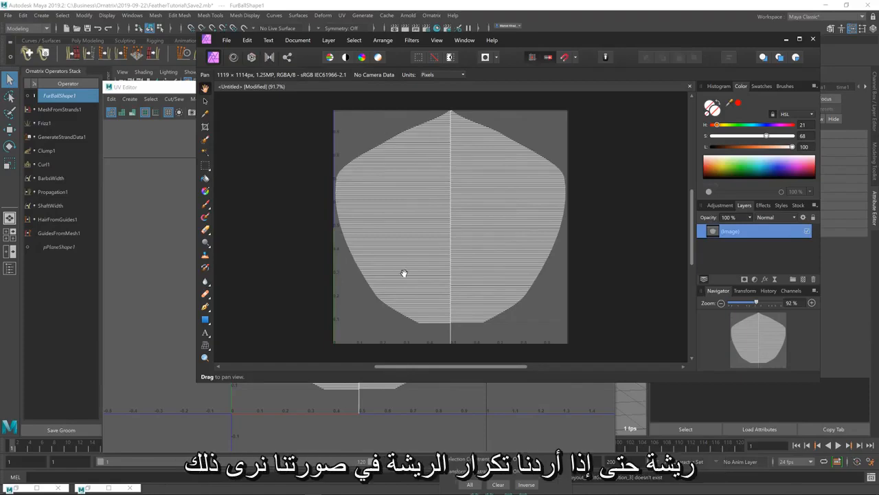
Switch to the browser window with the FeatherImage.webp reference and bring it in front of the image editor
key("alt+Tab")
key("Tab")
key("Tab")
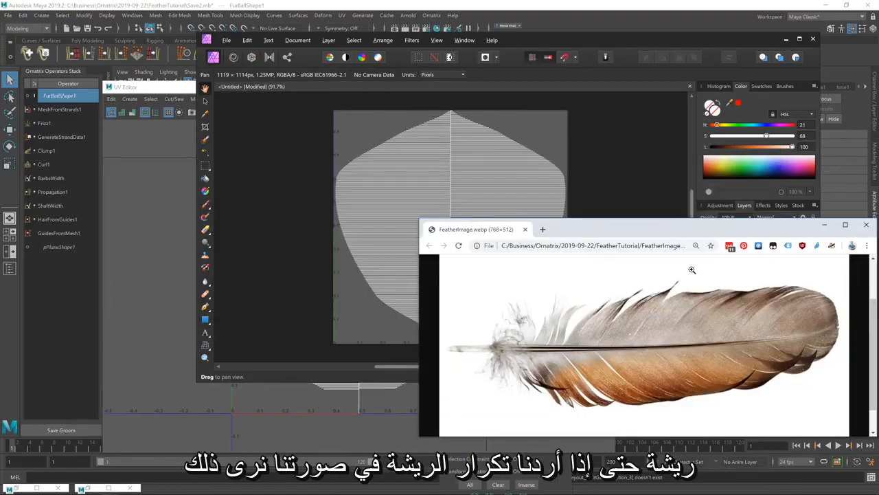
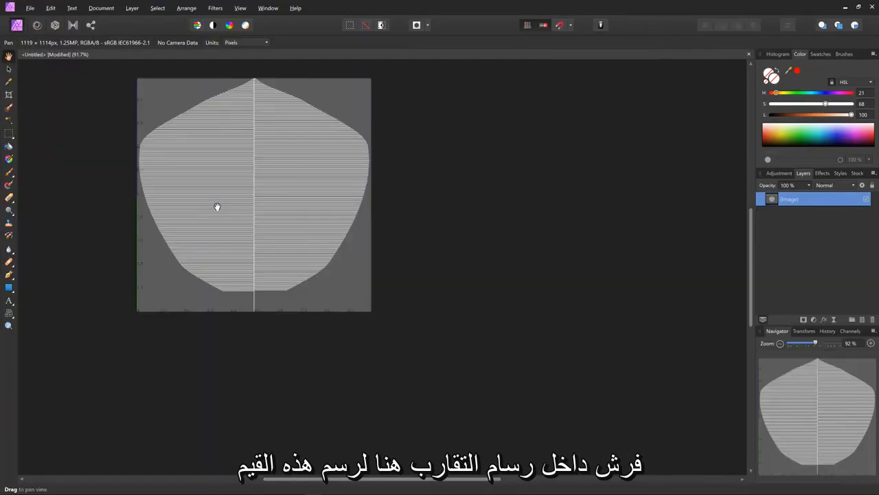
Add pixel layers above the cropped UV layout and flood fill with black as the painting base
scroll(214, 182, "up", 1)
scroll(215, 183, "up", 3)
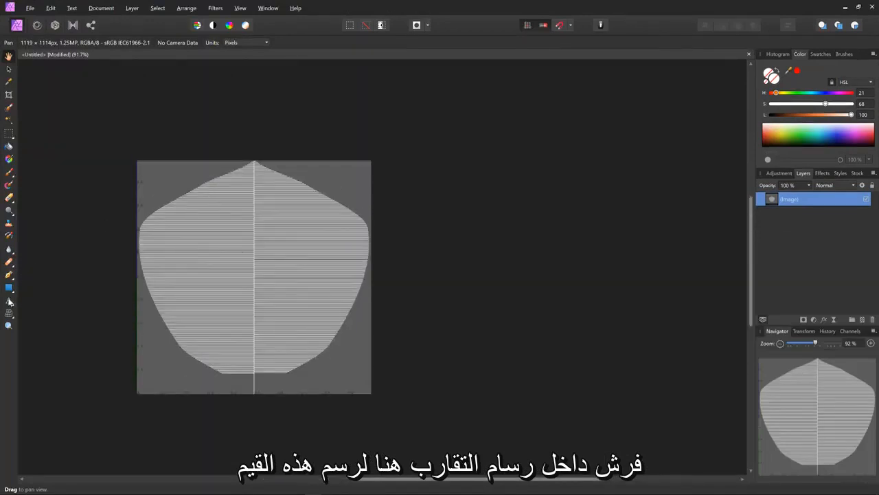
left_click(9, 327)
left_click(215, 275)
left_click(210, 288)
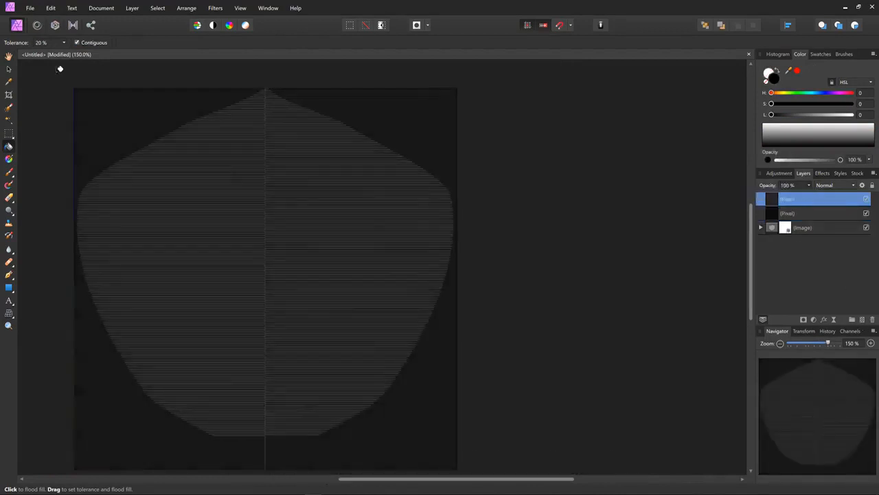
Paint the feather's base area white with a large soft brush, raising the brush flow to 81%
key("bracketright")
key("bracketright")
key("bracketright")
key("bracketright")
key("bracketright")
key("bracketright")
left_click_drag(266, 419, 258, 358)
left_click_drag(171, 42, 225, 52)
mouse_move(282, 302)
left_mouse_down()
mouse_move(289, 417)
mouse_move(319, 385)
left_mouse_up()
Paint the upper area orange with HSL 32, 86, 35, and cover its left half in brown with saturation 30
left_click_drag(772, 93, 779, 93)
left_click_drag(771, 104, 840, 104)
left_click_drag(852, 114, 799, 115)
mouse_move(297, 266)
left_mouse_down()
mouse_move(207, 194)
mouse_move(374, 255)
left_mouse_up()
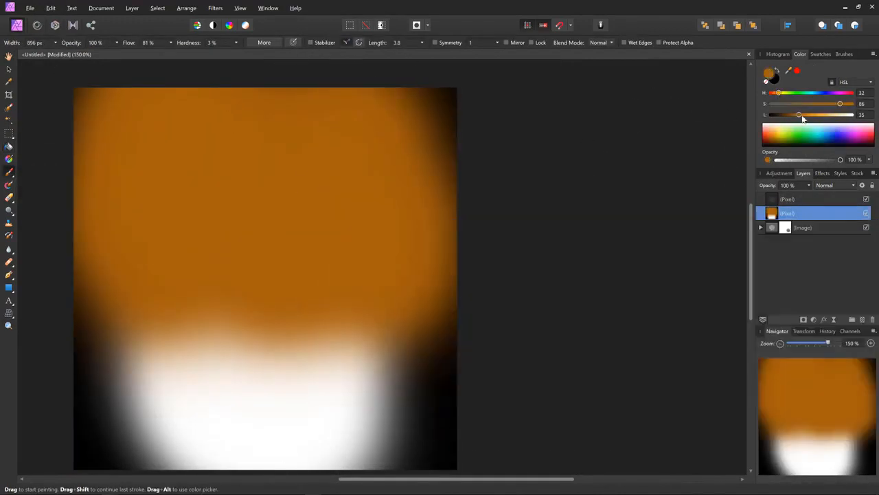
left_click_drag(840, 104, 795, 103)
left_click_drag(238, 236, 234, 323)
Paint dark brown patches on the left half with lightness 19, flow 46% and a 397.6 px brush
left_click_drag(799, 115, 786, 114)
left_click_drag(171, 43, 174, 54)
key("bracketleft")
key("bracketleft")
key("bracketleft")
key("bracketleft")
key("bracketleft")
key("bracketleft")
left_click_drag(253, 192, 147, 192)
Lower the painted layer's opacity to 83% and darken more of the left half over the UV layout
left_click(809, 186)
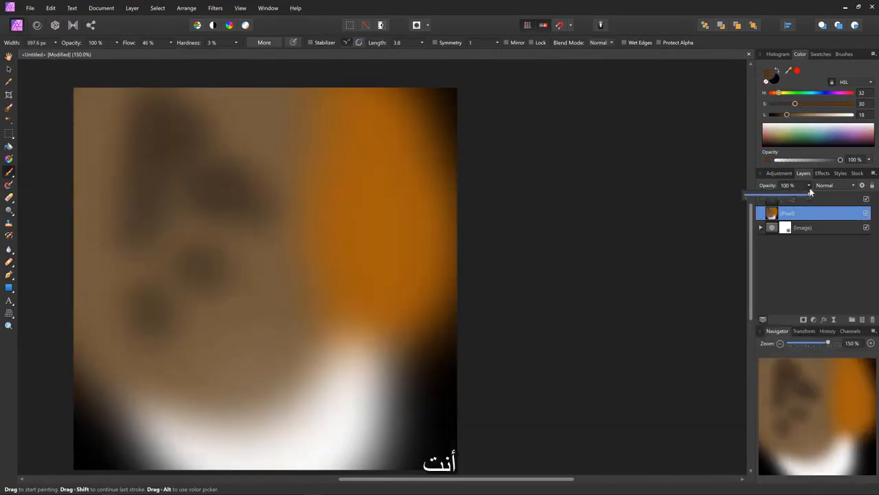
left_click_drag(812, 195, 800, 196)
mouse_move(230, 103)
left_mouse_down()
mouse_move(70, 281)
mouse_move(141, 344)
left_mouse_up()
Dab whitish spots and short streaks over the feather area with lightness around 92 and a small brush
left_click_drag(786, 114, 845, 114)
left_click_drag(205, 204, 181, 219)
left_click(354, 221)
left_click(165, 238)
left_click(139, 284)
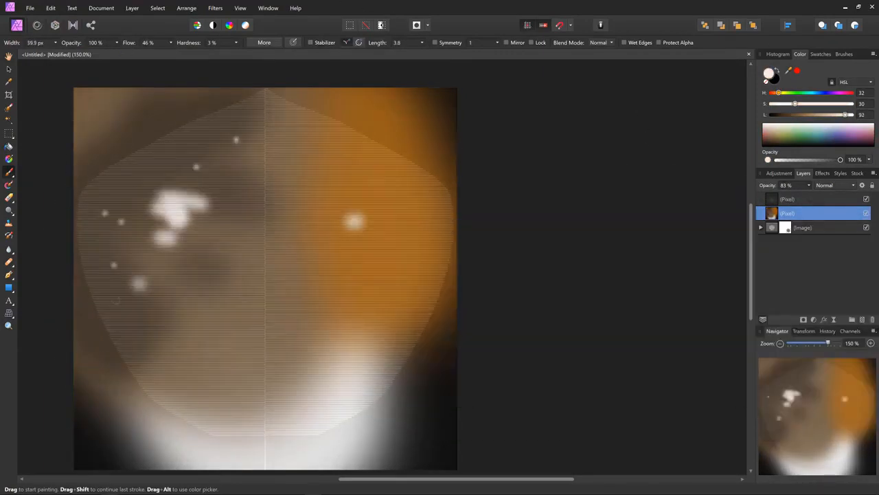
left_click_drag(115, 184, 153, 193)
left_click(296, 170)
Paint black strokes along both outer edges of the feather with lightness 0 and a 161.6 px brush
key("alt+Tab")
left_click_drag(845, 115, 771, 115)
key("bracketright")
key("bracketright")
left_click_drag(253, 99, 96, 202)
left_click_drag(320, 112, 371, 128)
mouse_move(419, 167)
left_mouse_down()
mouse_move(449, 182)
mouse_move(451, 223)
left_mouse_up()
left_click_drag(411, 341, 420, 331)
Restore the painted layer's opacity to 100% and compare the texture with the FeatherImage.webp reference
left_click(809, 186)
left_click_drag(810, 195, 820, 195)
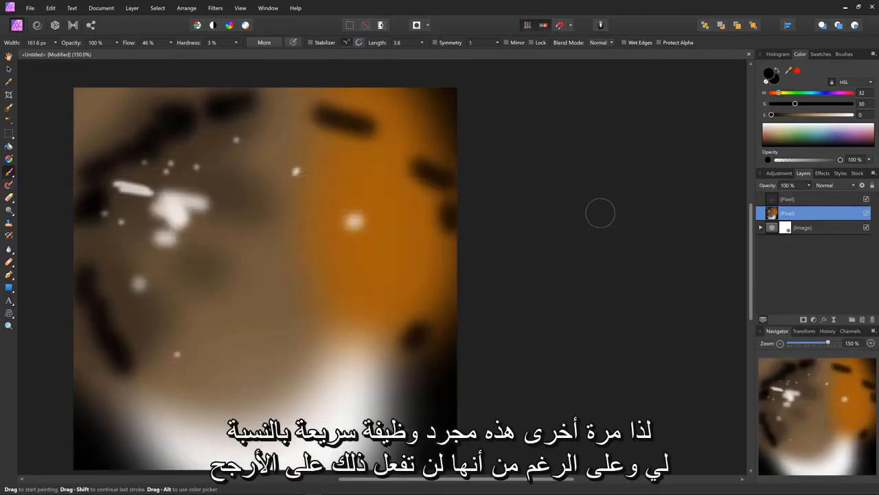
key("alt+Tab")
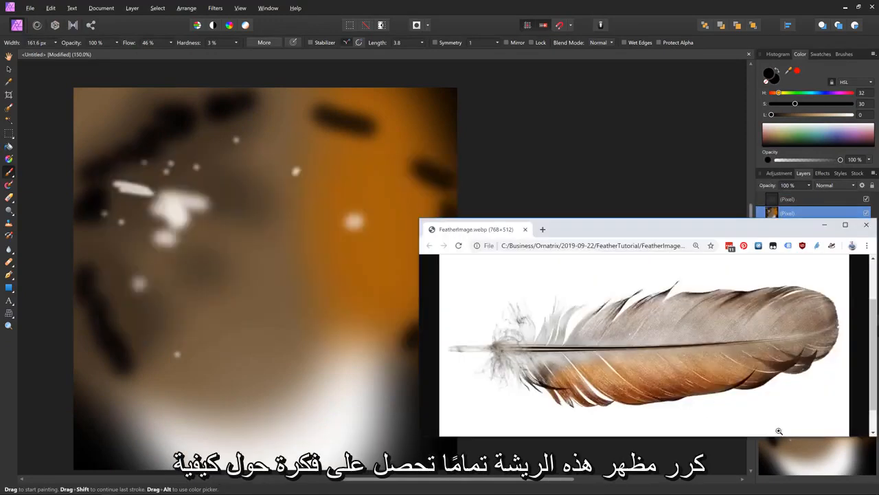
key("alt+Tab")
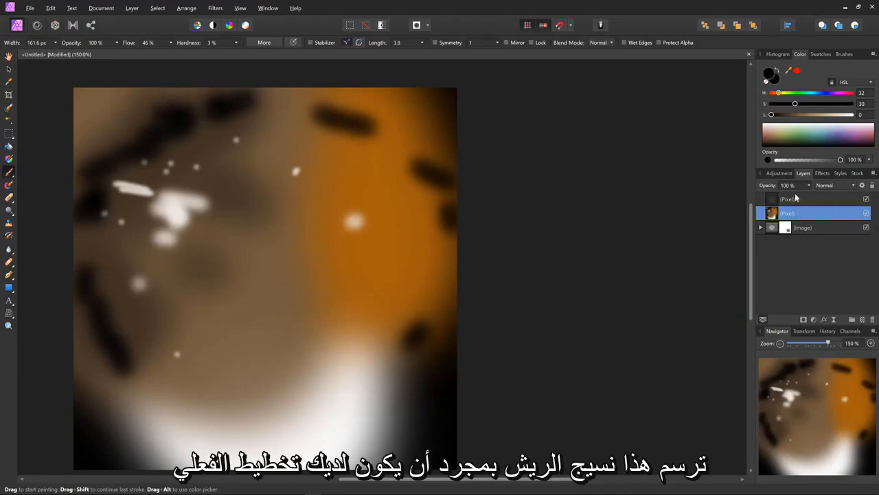
mouse_move(808, 187)
left_mouse_down()
mouse_move(786, 196)
mouse_move(814, 195)
left_mouse_up()
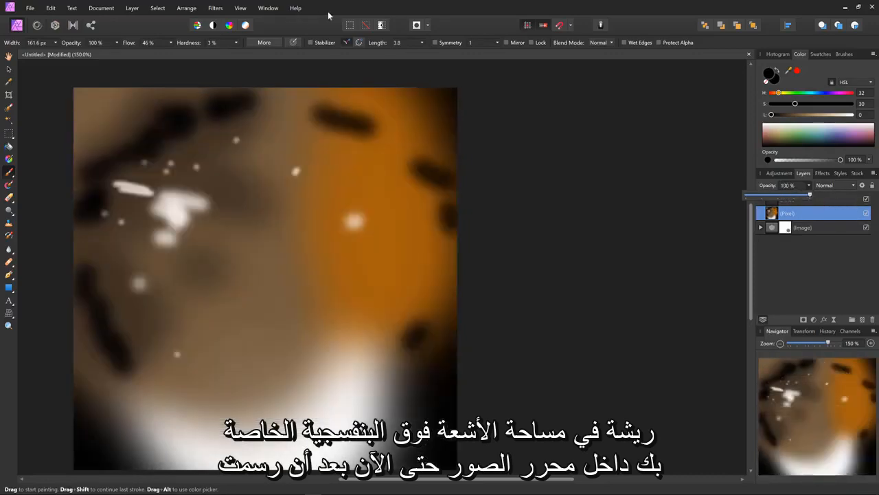
Export the whole document as a JPEG and browse to the Ornatrix 2019-09-22 FeatherTutorial folder
left_click(30, 8)
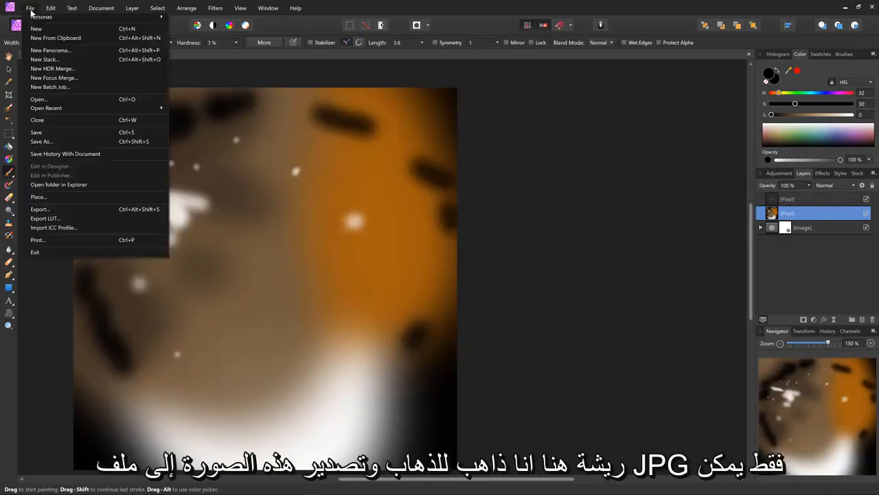
left_click(55, 209)
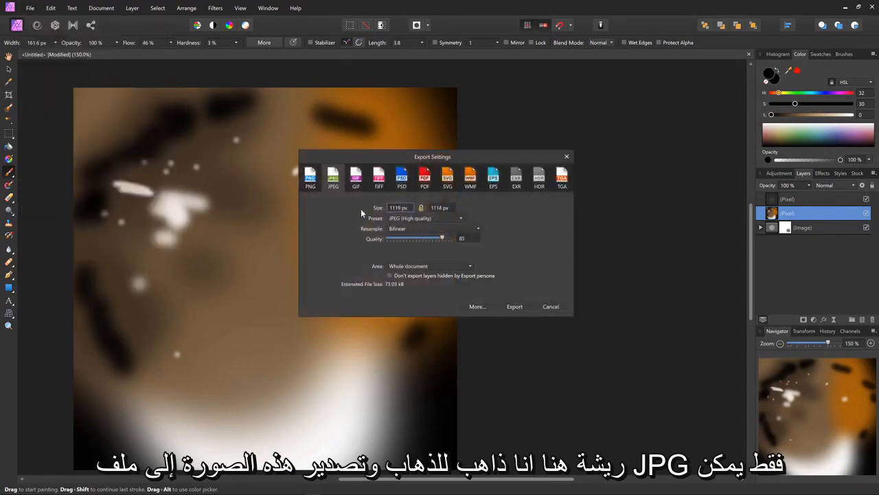
left_click(513, 307)
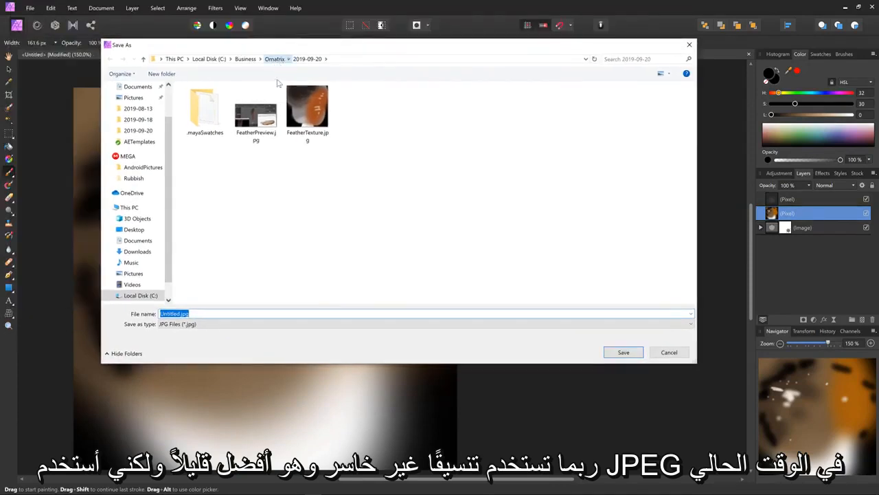
left_click(275, 58)
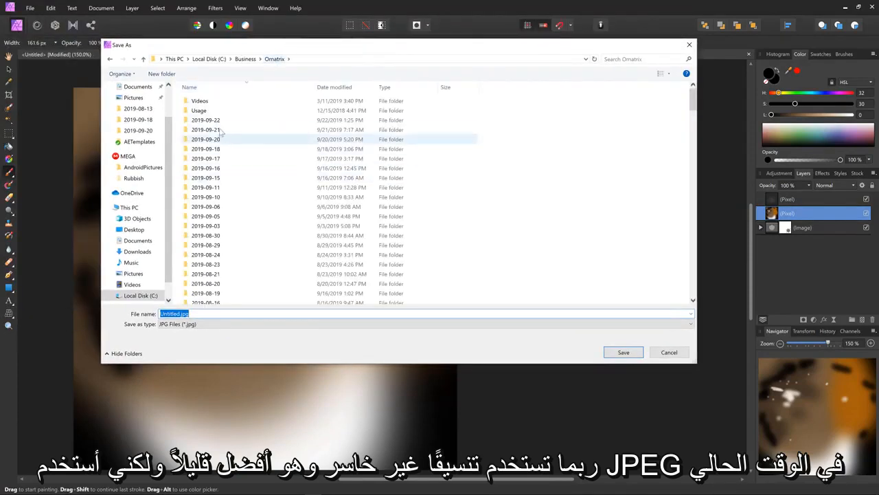
double_click(220, 120)
left_click(225, 102)
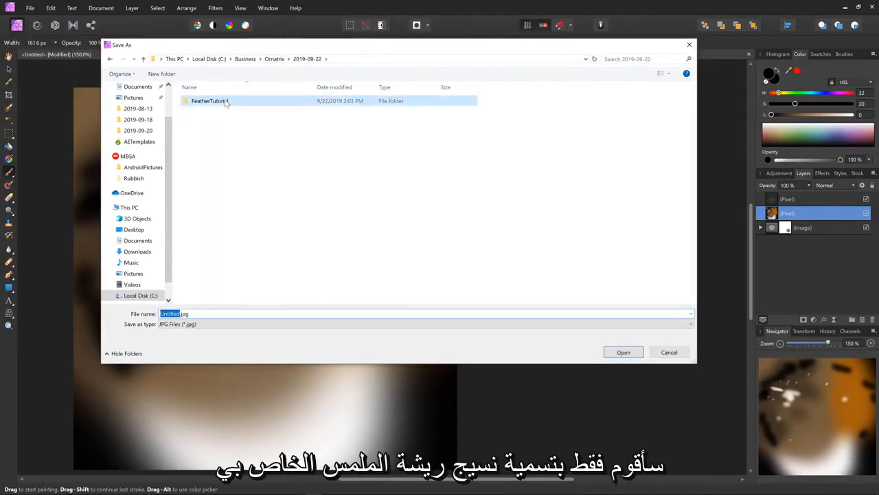
double_click(226, 102)
Name the exported image FeatherTexture.jpg and save it
left_click(172, 313)
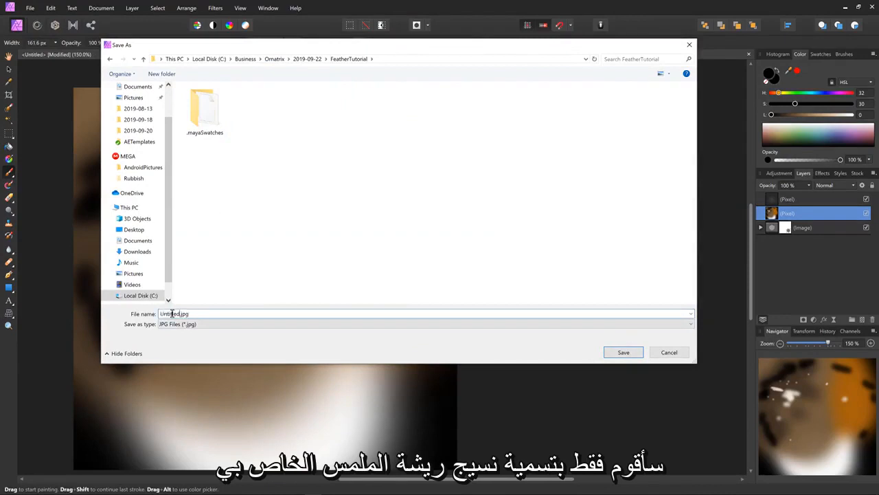
double_click(172, 313)
type("FeatherTexture")
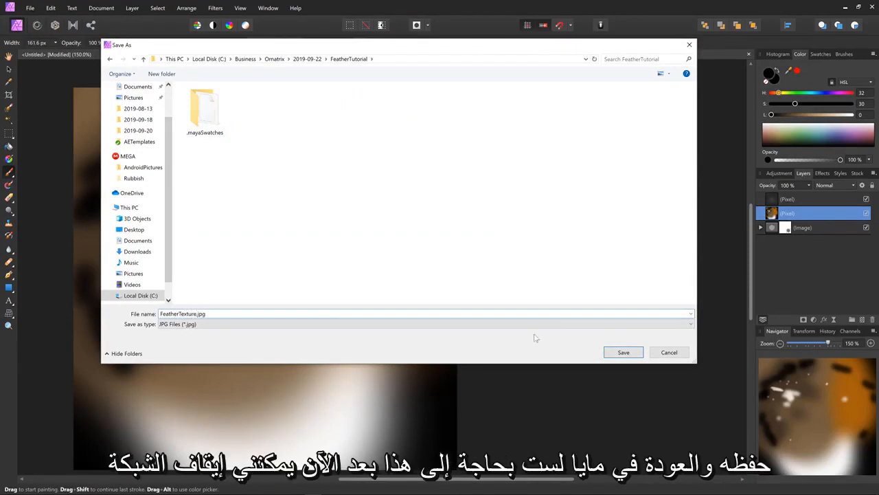
left_click(628, 352)
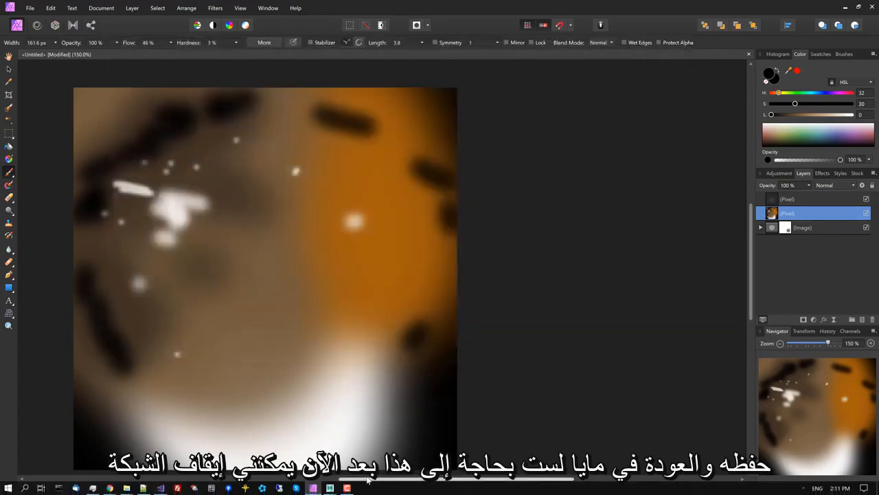
Switch back to Maya, close the UV Editor and disable the MeshFromStrands1 operator to show the feather as hair
mouse_move(329, 488)
left_click(382, 433)
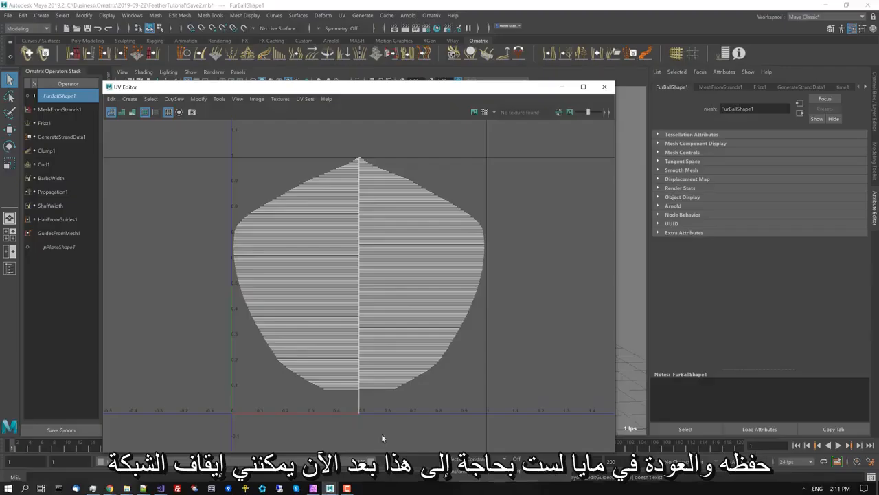
left_click(604, 86)
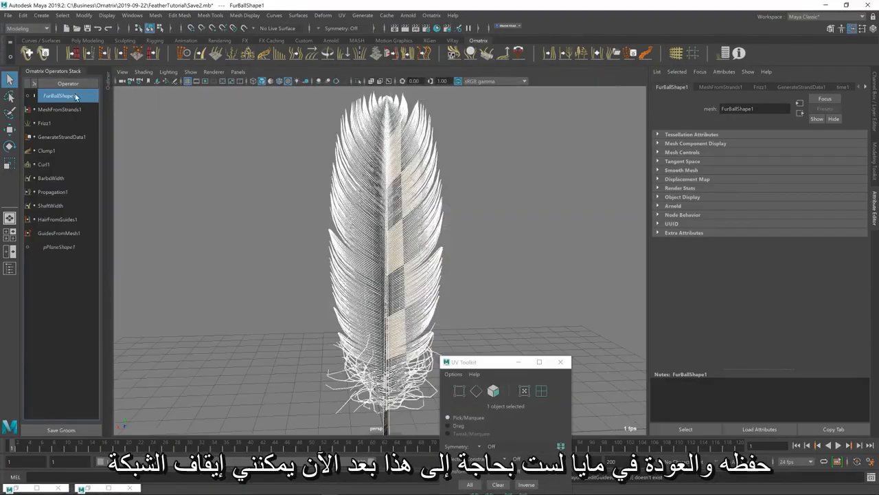
left_click(33, 108)
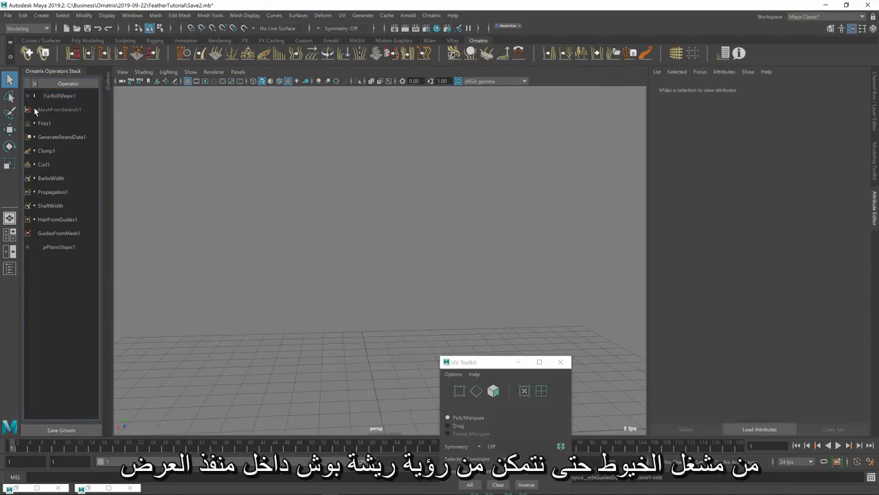
left_click_drag(390, 207, 413, 267, "alt")
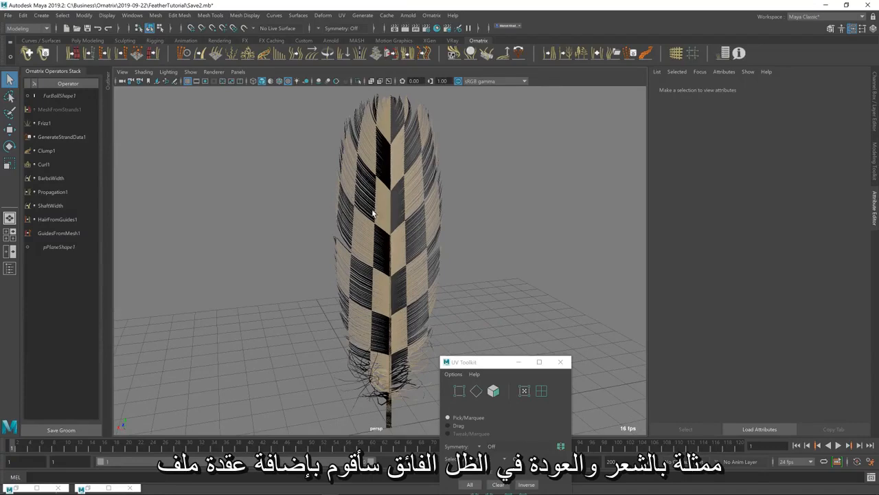
Restore Hypershade, create a File texture node and arrange it with its placement node above the checker network
left_click(88, 489)
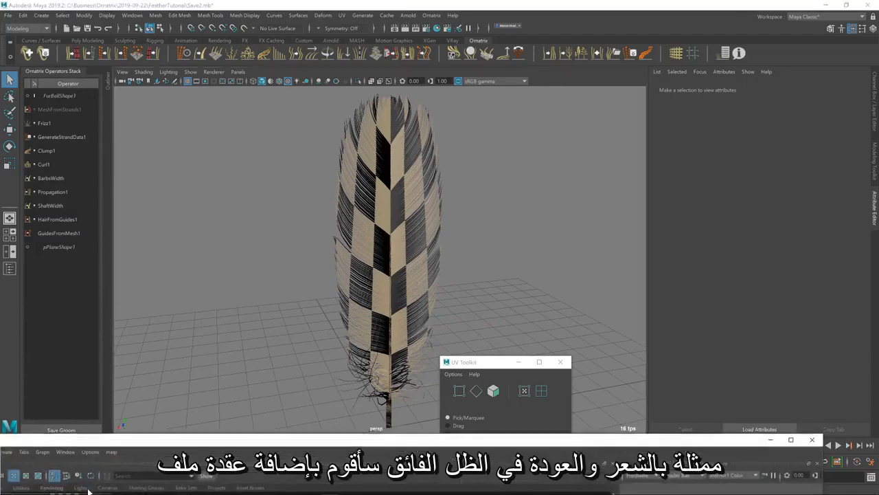
left_click_drag(176, 443, 356, 47)
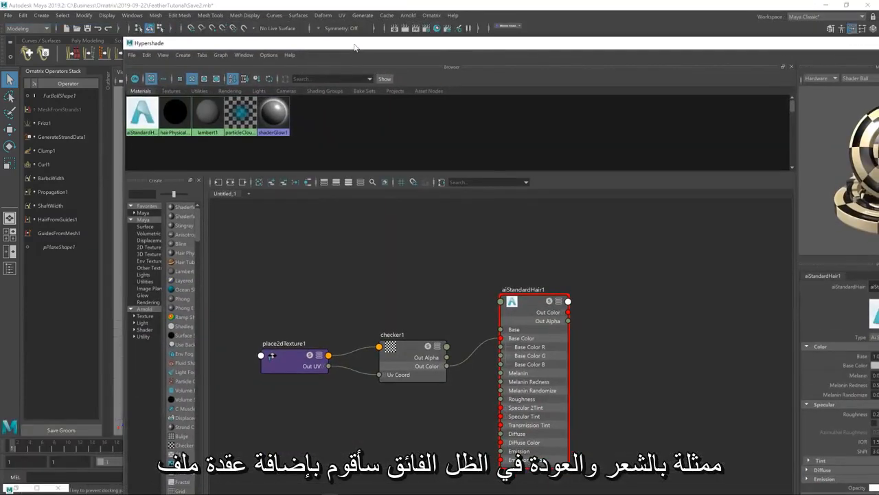
left_click_drag(205, 222, 300, 230)
left_click(198, 464)
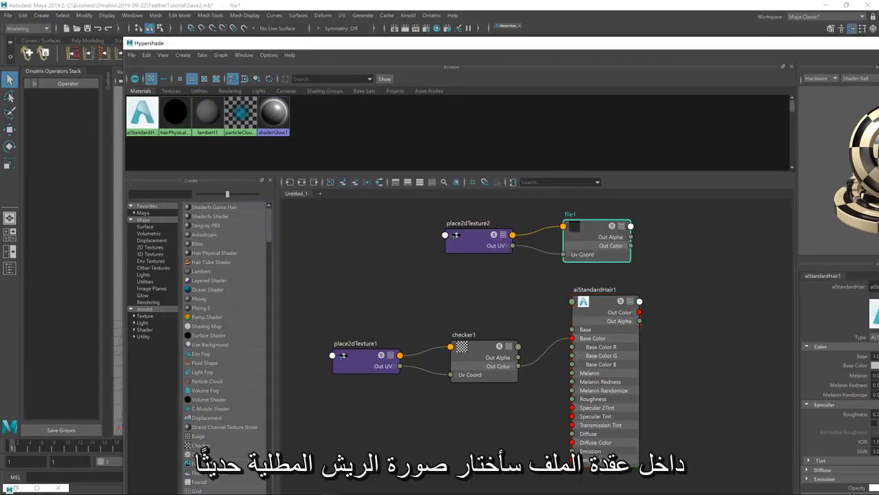
left_click_drag(480, 235, 367, 234)
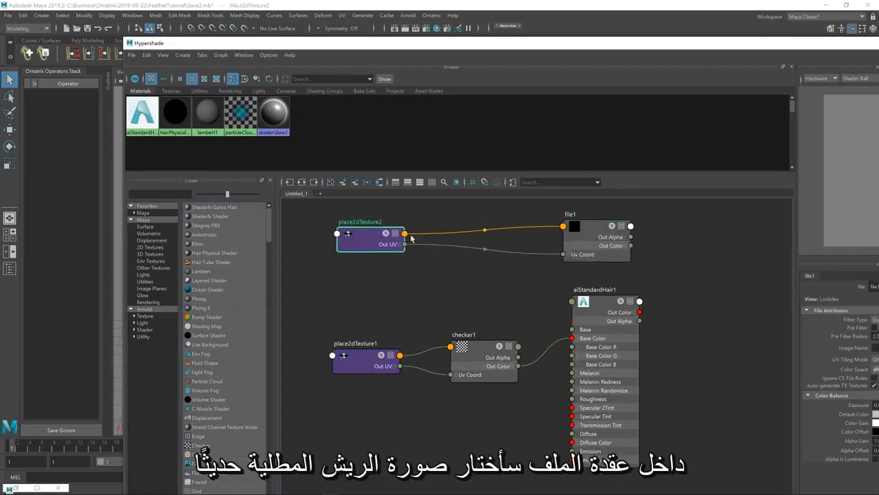
left_click_drag(591, 234, 488, 235)
left_click_drag(722, 47, 575, 24)
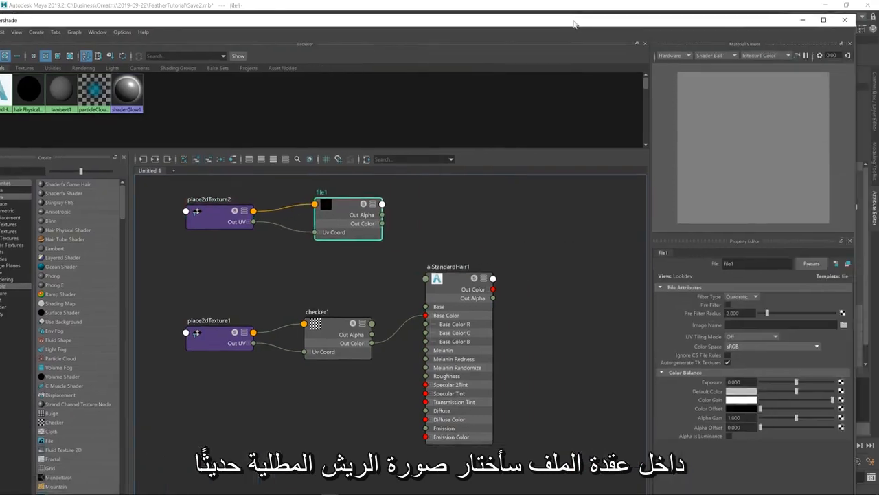
Load FeatherTexture.jpg into the file1 node and connect its Out Color to aiStandardHair1's Base Color
left_click(844, 324)
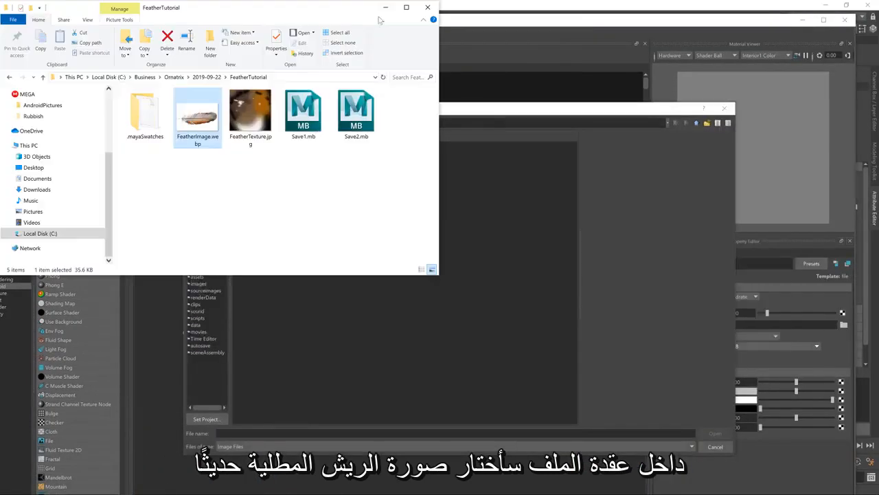
left_click_drag(386, 124, 199, 137)
type("C:\\Business\\Ornatrix\\2019-09-22\\FeatherTutorial")
key("Return")
double_click(280, 144)
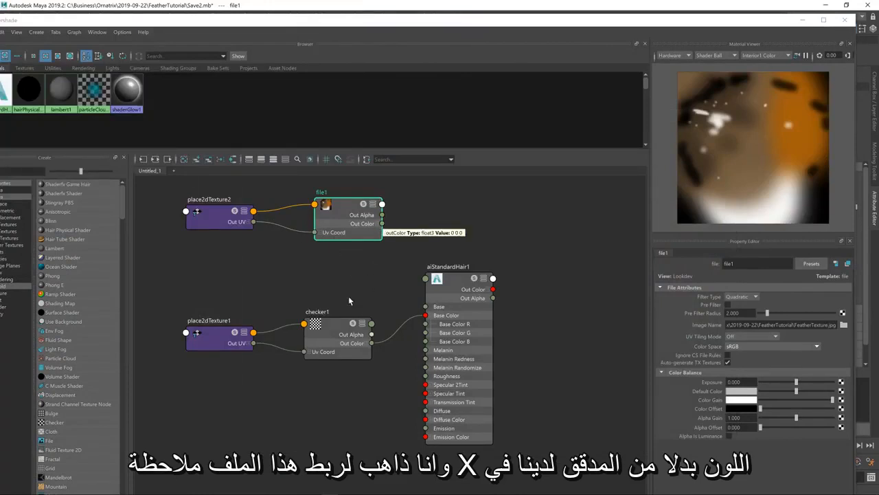
left_click_drag(382, 223, 426, 314)
left_click_drag(533, 28, 716, 264)
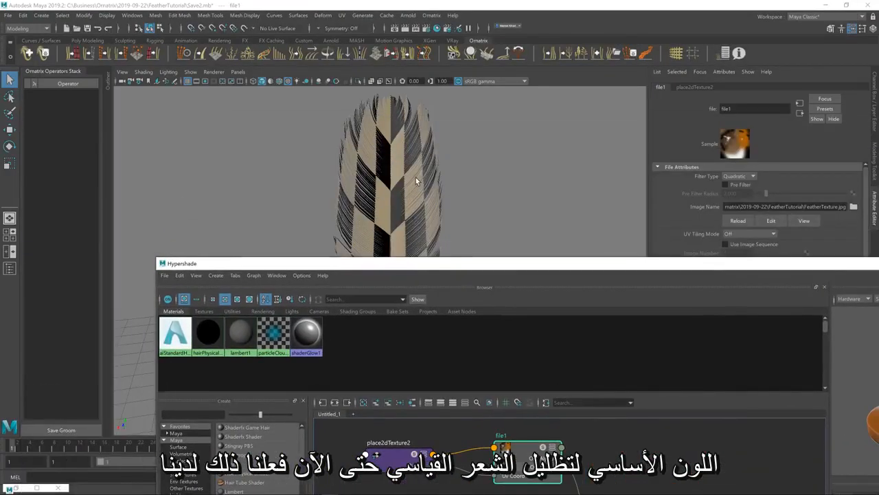
Select the feather, toggle its MeshFromStrands1 operator and move Hypershade aside to reveal the textured feather
left_click(415, 180)
left_click(35, 110)
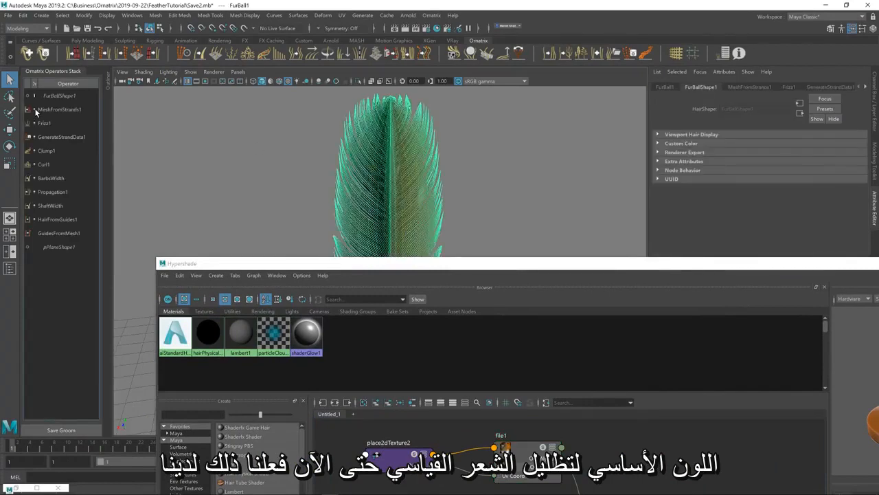
left_click(502, 211)
left_click_drag(462, 262, 474, 487)
mouse_move(427, 294)
left_mouse_down("alt")
mouse_move(412, 291)
mouse_move(426, 291)
left_mouse_up("alt")
left_click_drag(425, 290, 427, 292, "alt")
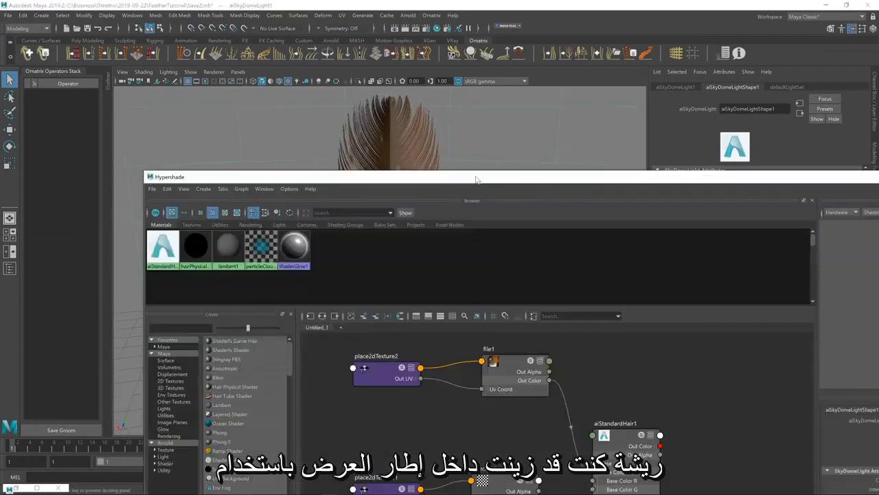
left_click_drag(477, 179, 485, 422)
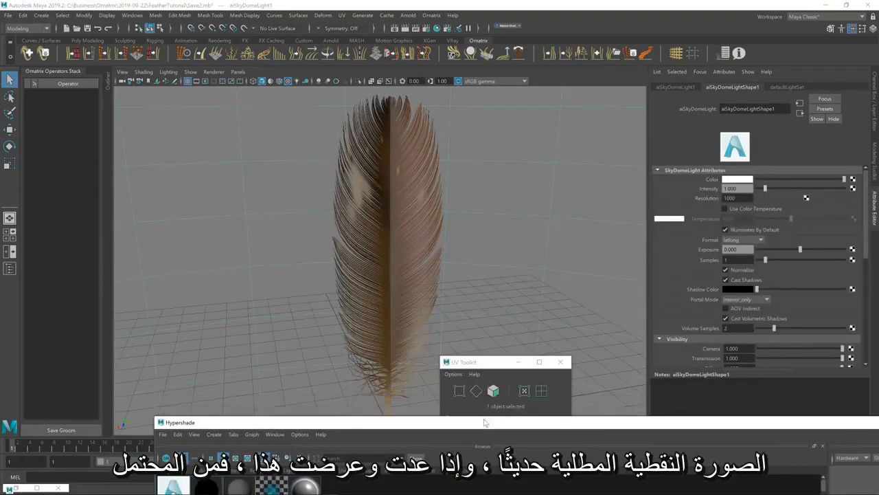
Render the textured feather with Arnold in the Render View and inspect the feather in the viewport
left_click(413, 268)
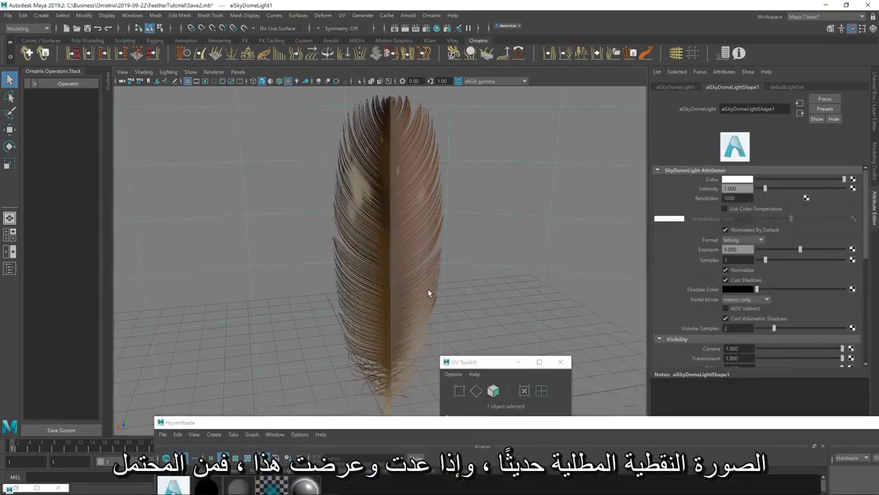
double_click(19, 486)
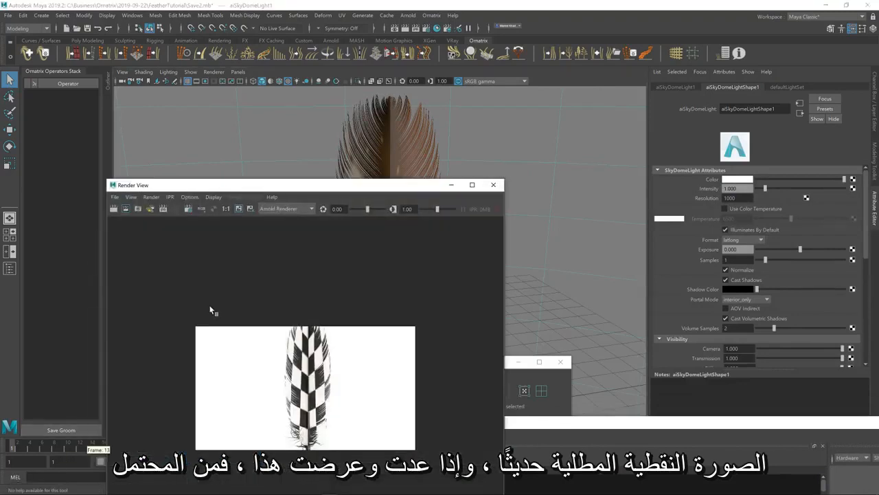
left_click(113, 209)
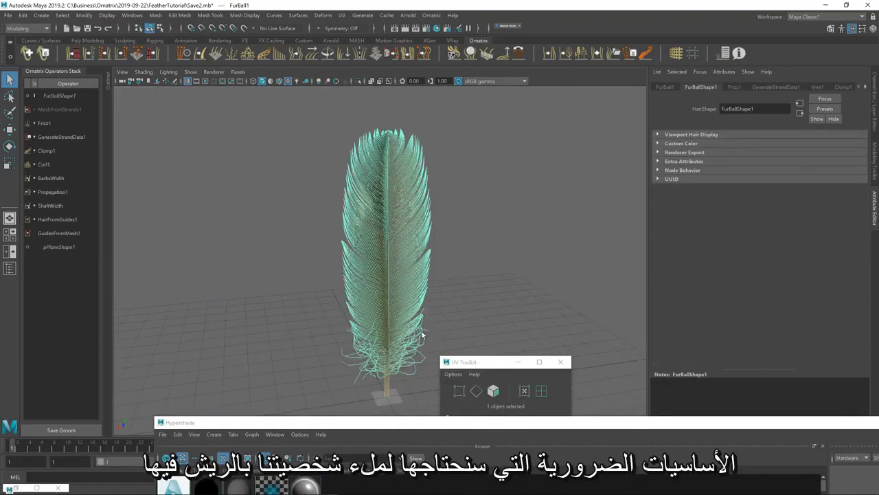
left_click_drag(400, 294, 396, 330, "alt")
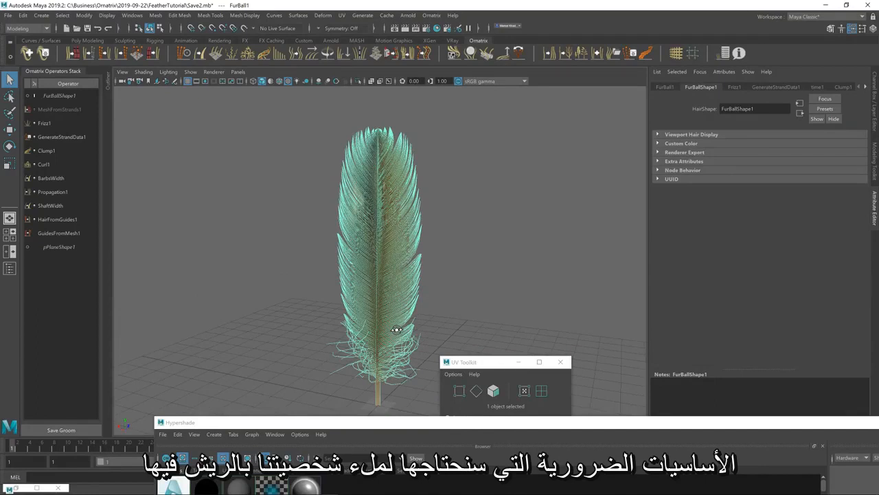
left_click_drag(412, 355, 395, 345, "alt")
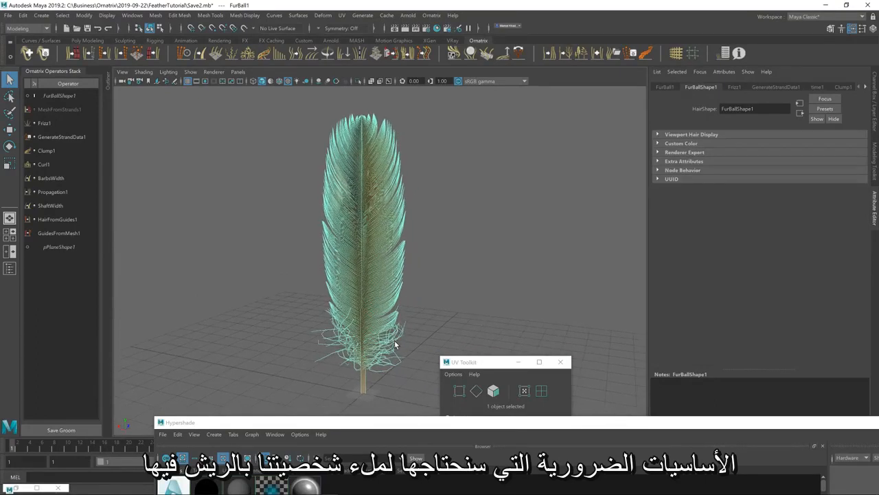